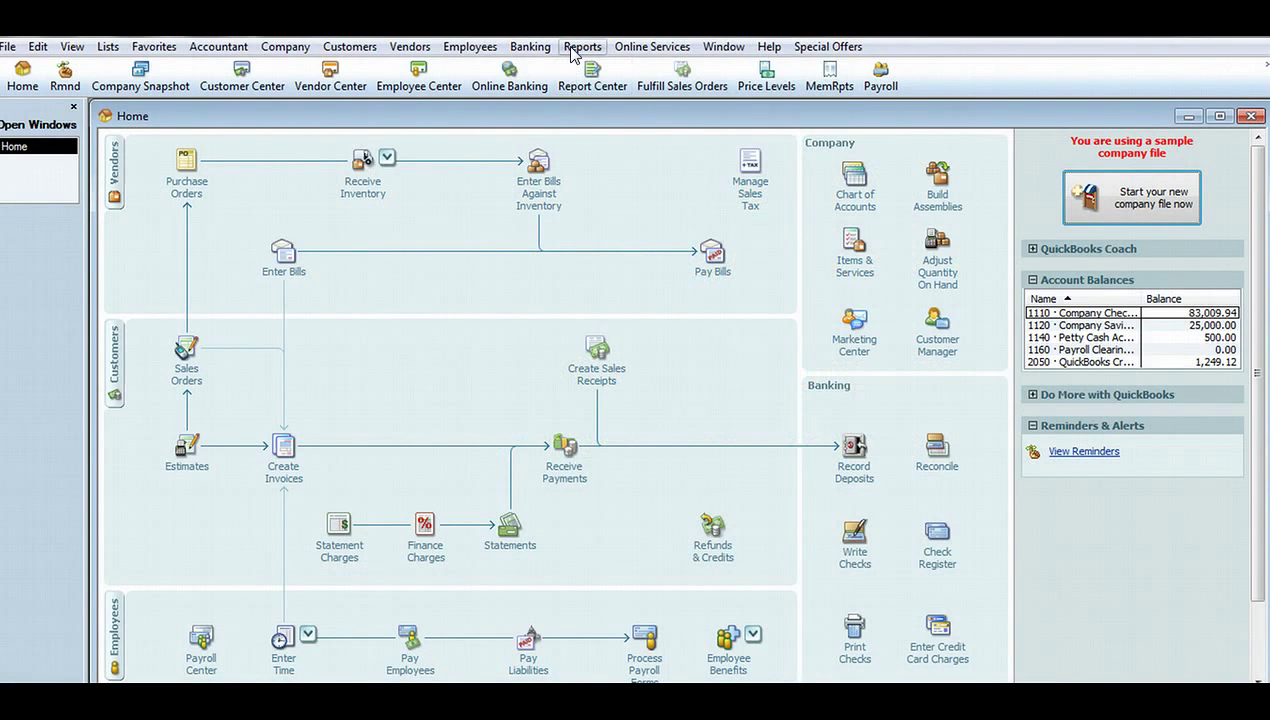
- Open the standard Profit & Loss report and set its start date to 12/15/2012
{"action": "left_click", "coordinate": [576, 47]}
{"action": "mouse_move", "coordinate": [694, 179]}
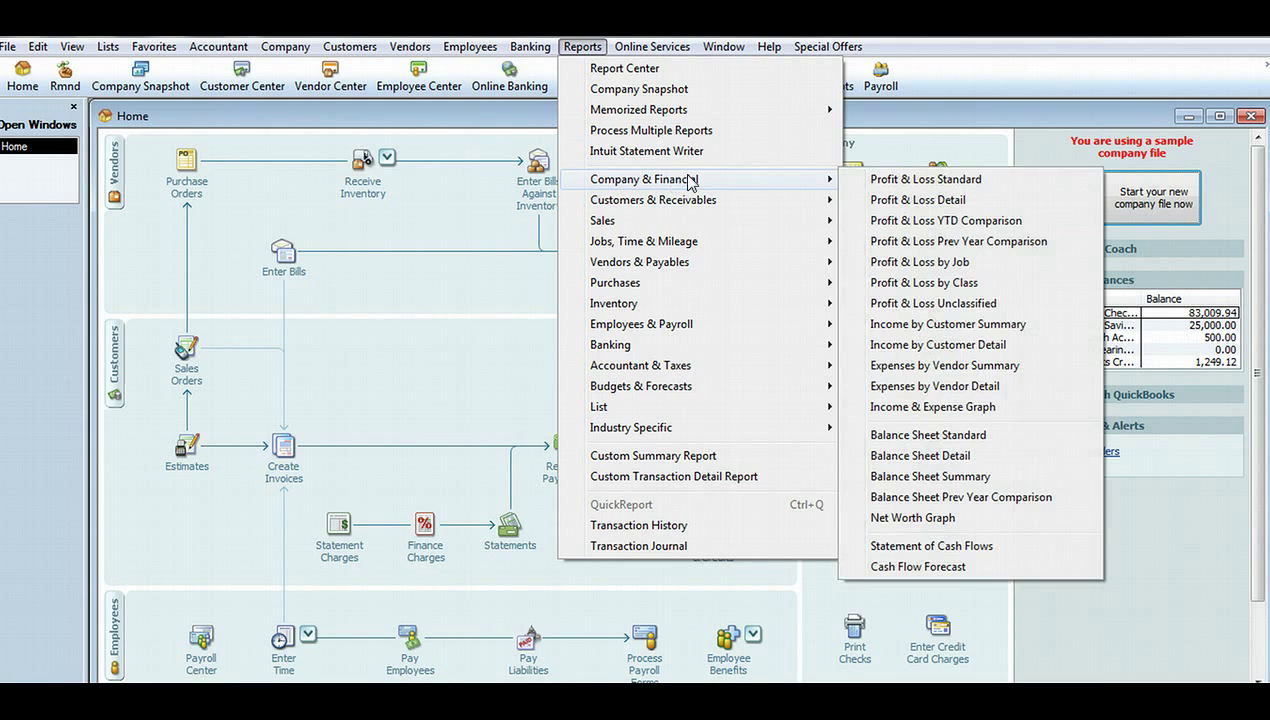
{"action": "left_click", "coordinate": [884, 180]}
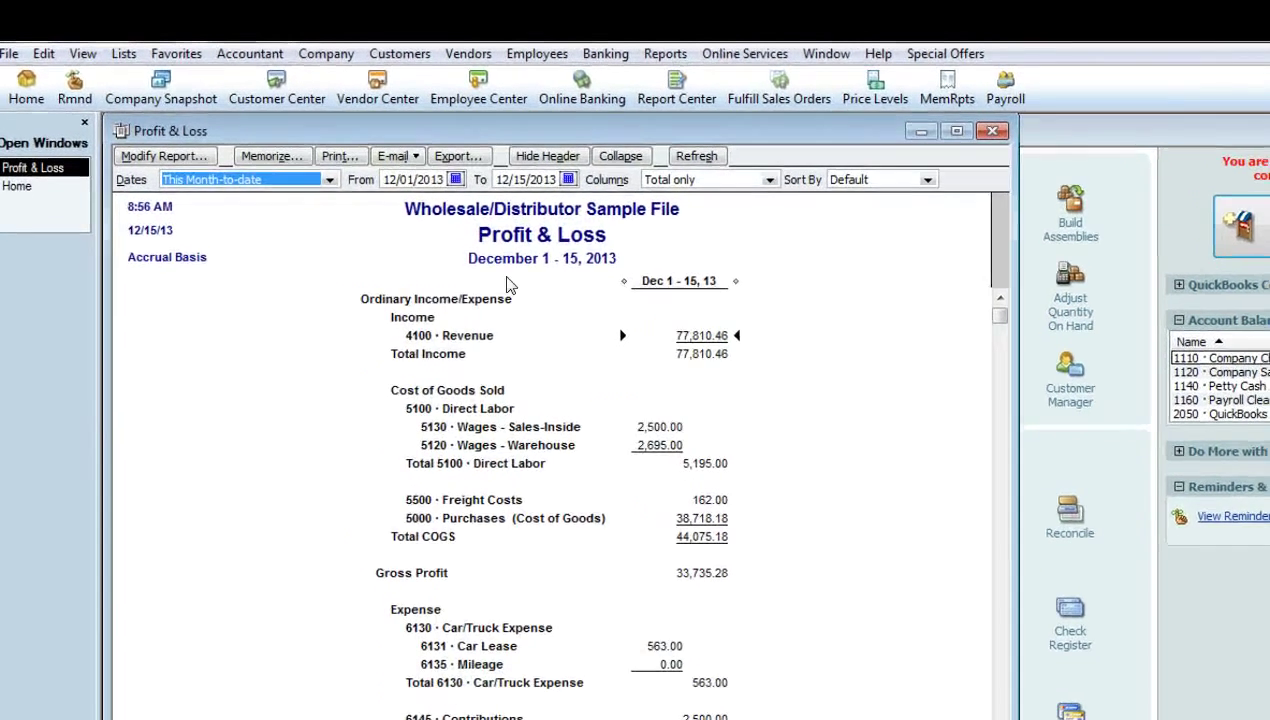
{"action": "left_click", "coordinate": [399, 185]}
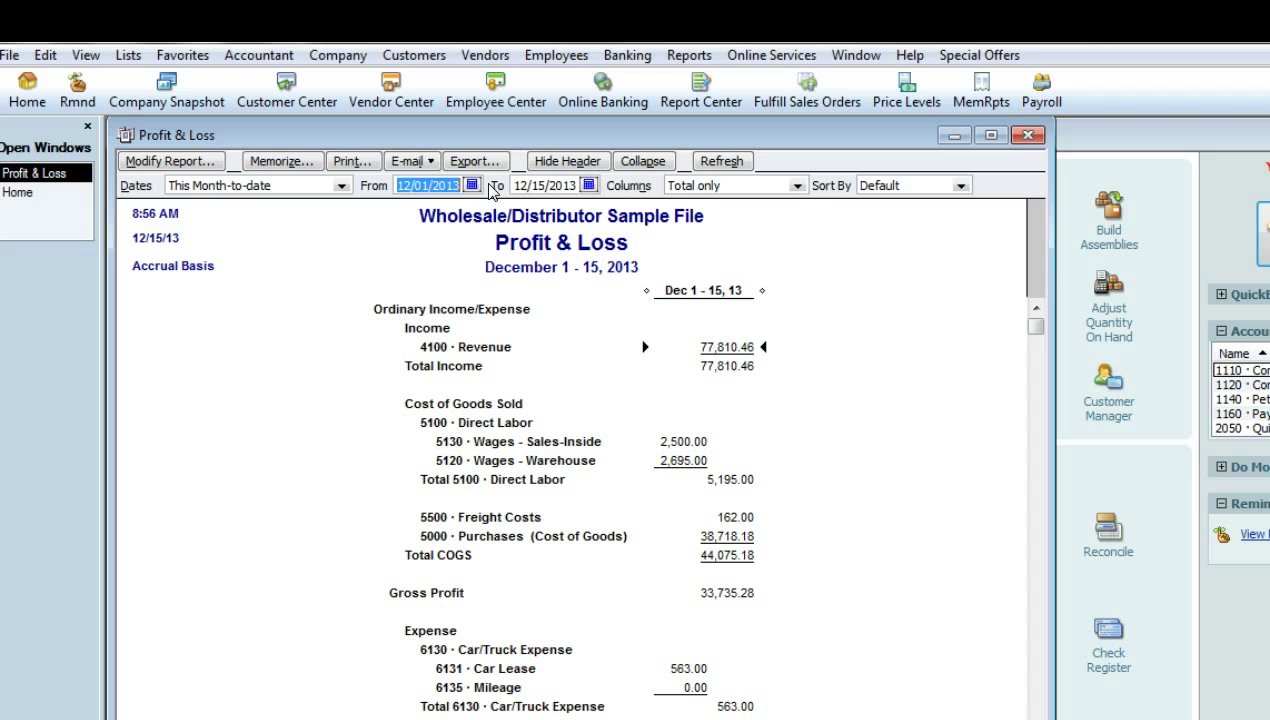
{"action": "type", "text": "12."}
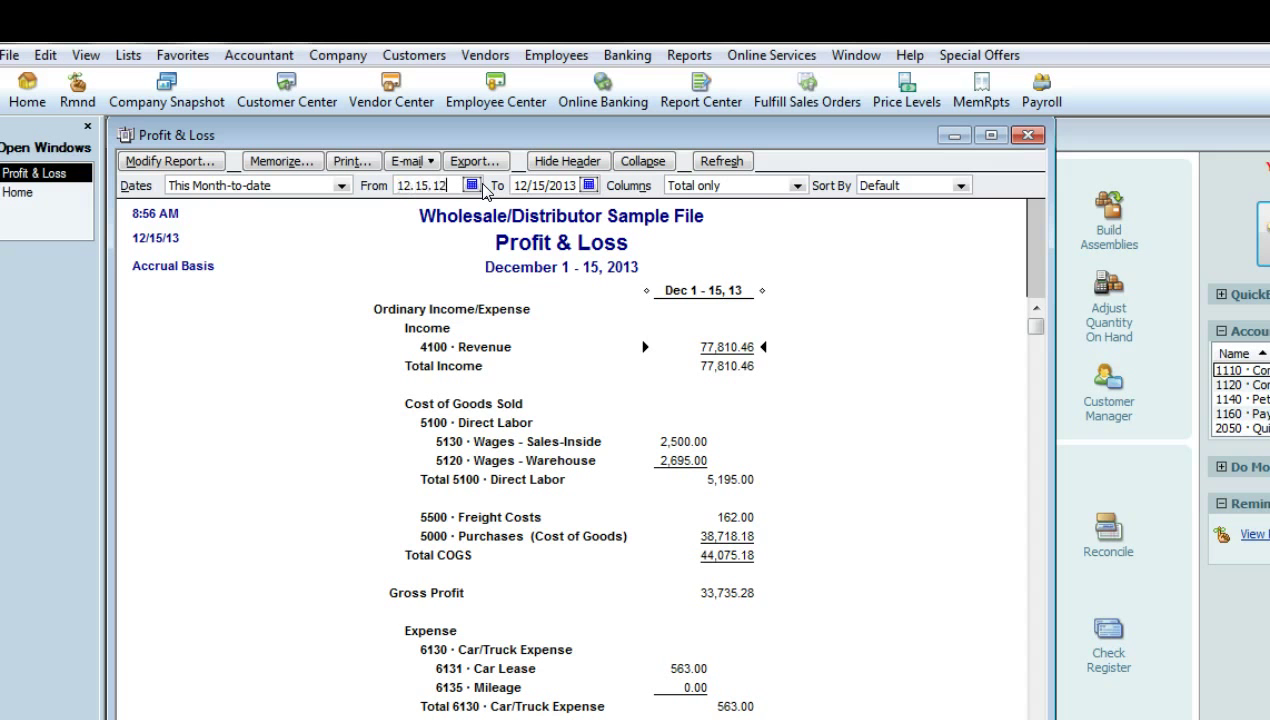
{"action": "type", "text": "15.12"}
- Break the report into monthly columns and export it to a new Excel workbook
{"action": "left_click", "coordinate": [798, 187]}
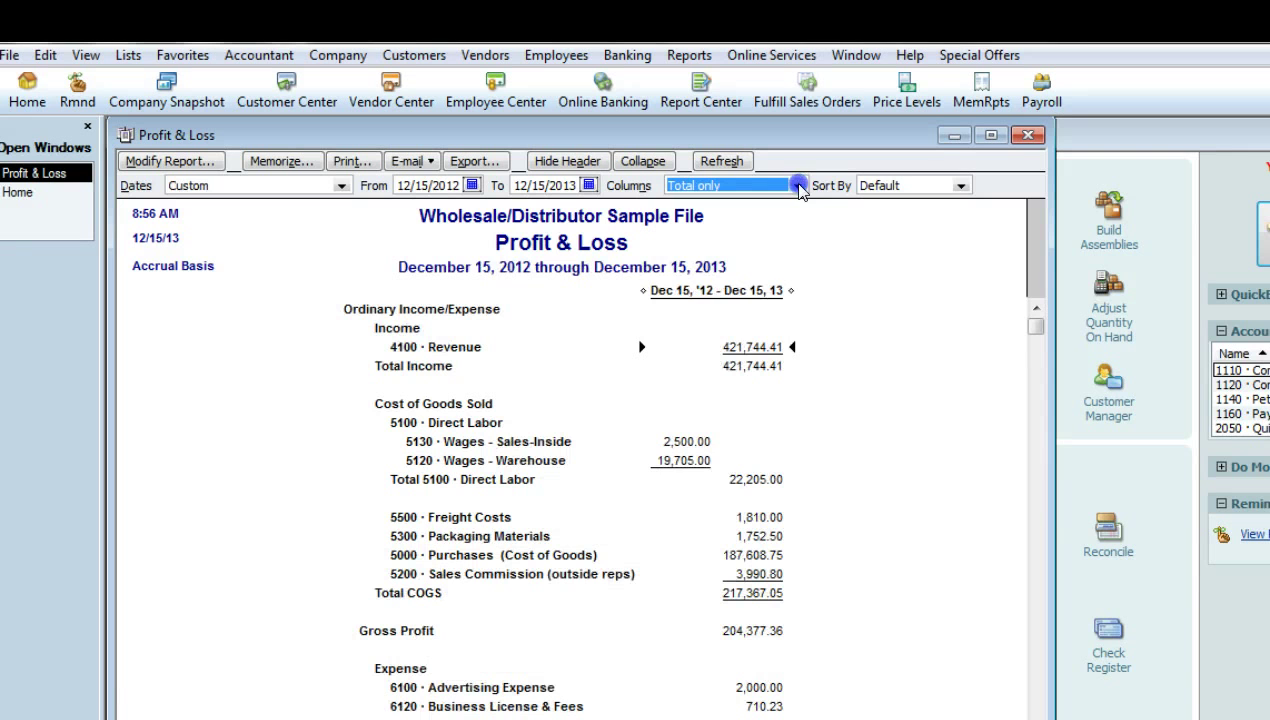
{"action": "left_click", "coordinate": [799, 188]}
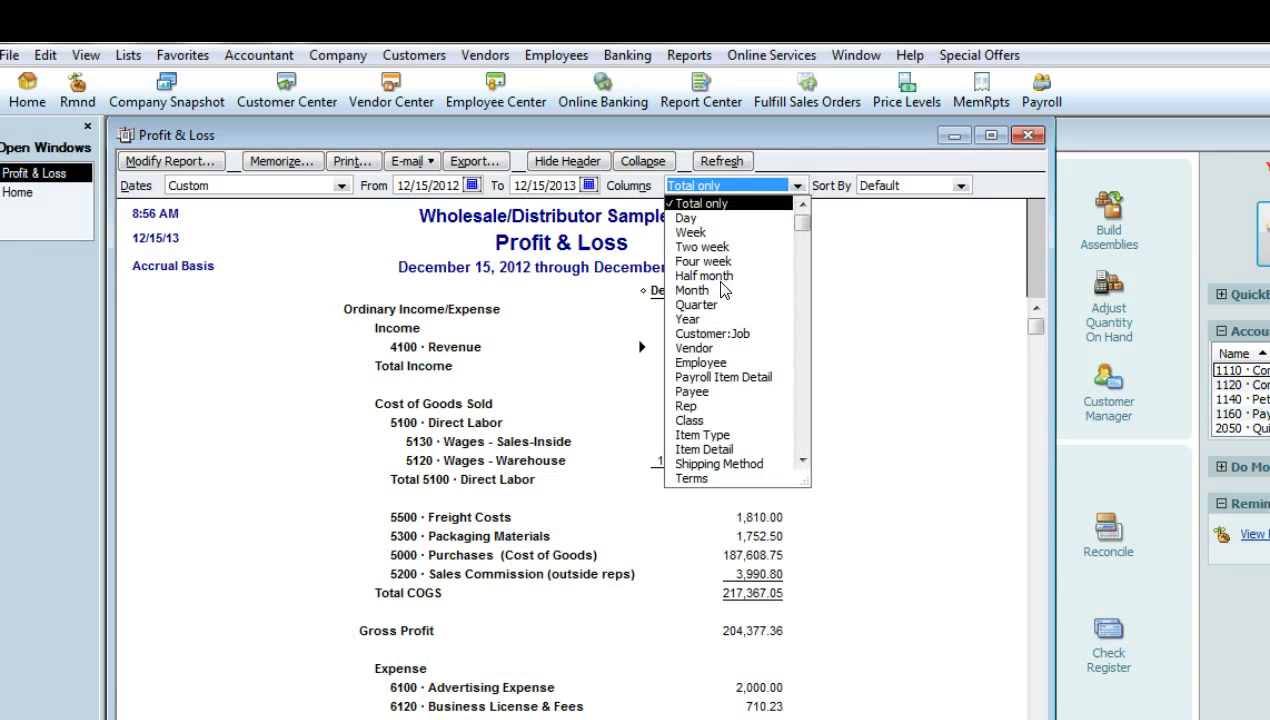
{"action": "left_click", "coordinate": [708, 290]}
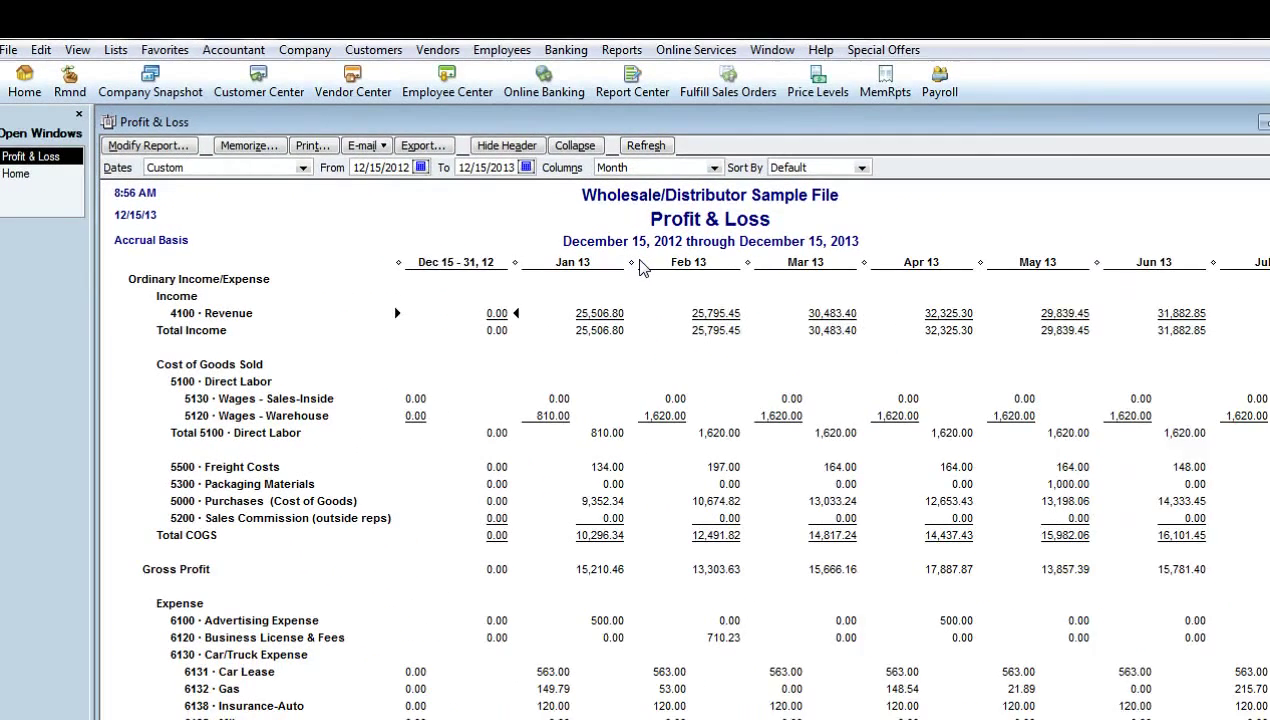
{"action": "left_click", "coordinate": [412, 138]}
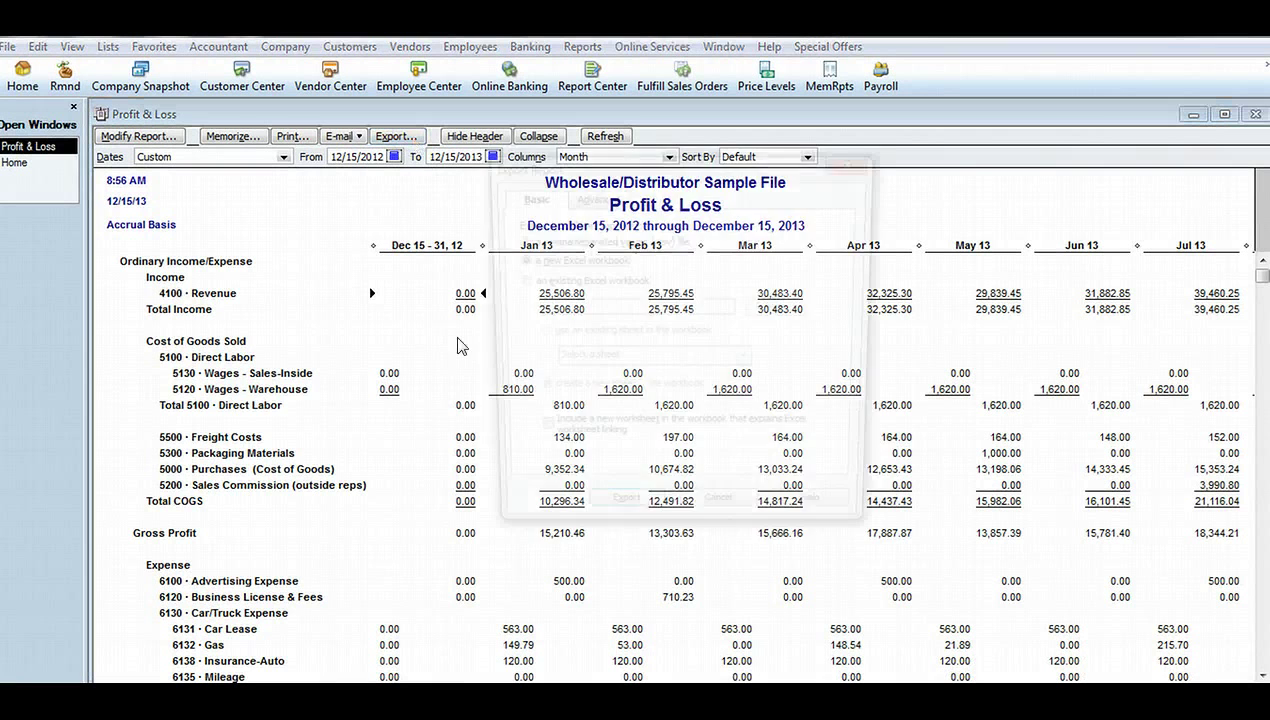
{"action": "left_click", "coordinate": [604, 524]}
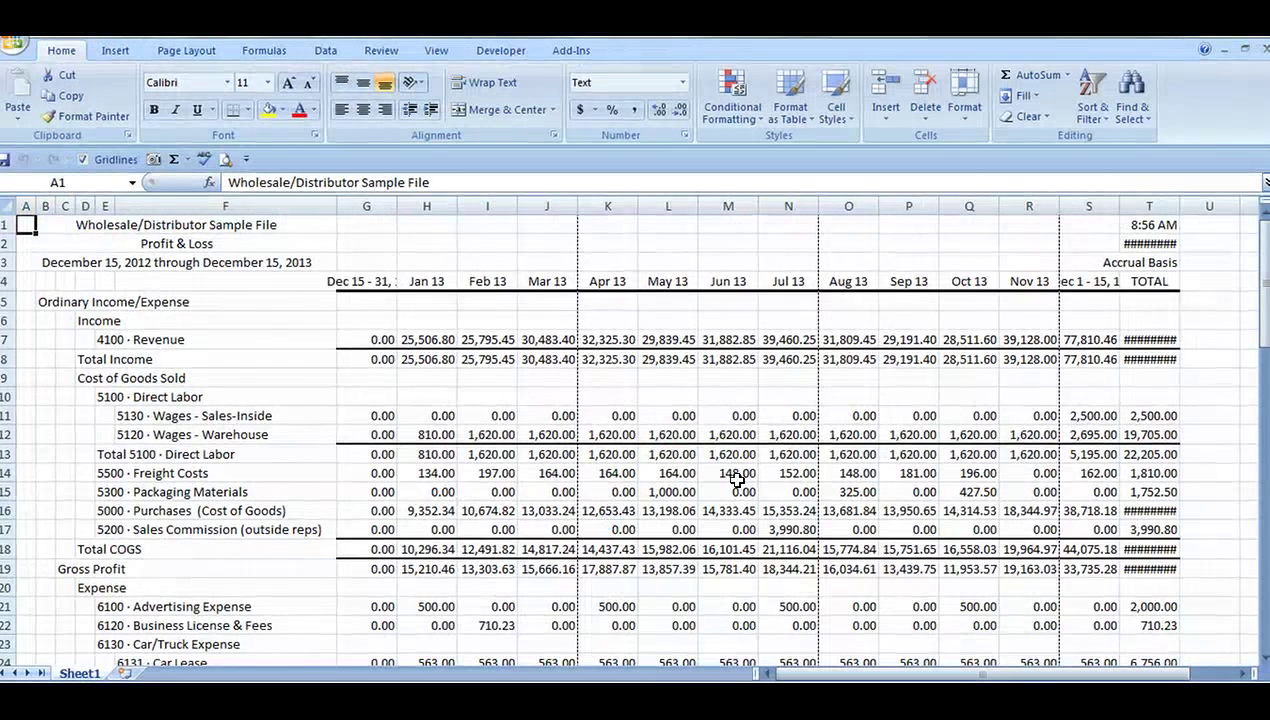
- Autofit the TOTAL column T and merge columns A–F across each row
{"action": "double_click", "coordinate": [1180, 203]}
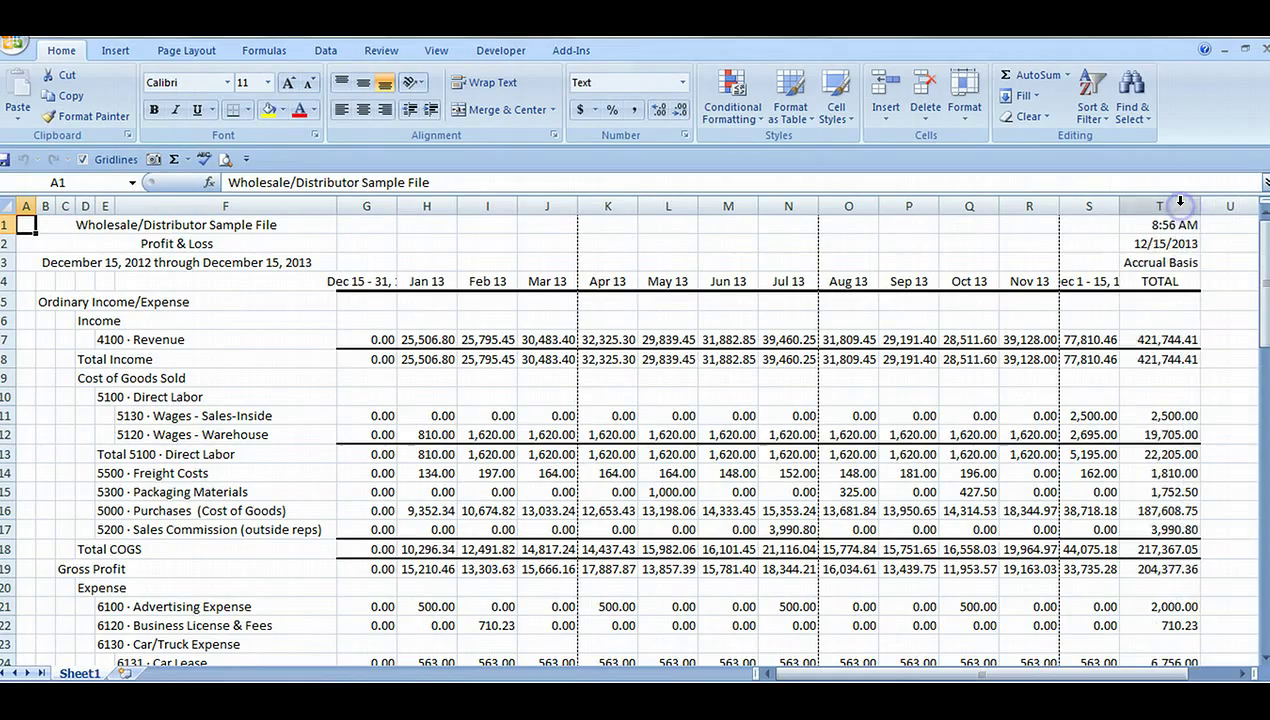
{"action": "left_click_drag", "start_coordinate": [25, 205], "coordinate": [102, 205]}
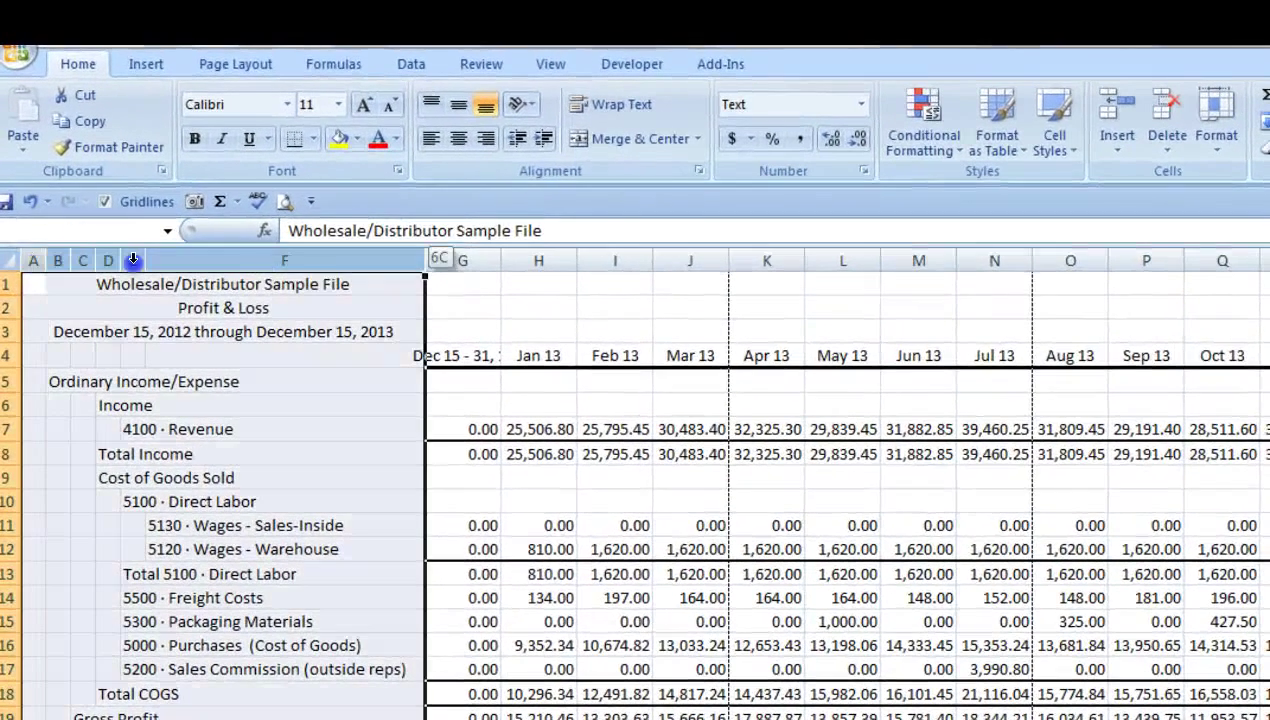
{"action": "left_click_drag", "start_coordinate": [133, 260], "coordinate": [332, 285]}
{"action": "left_click", "coordinate": [697, 138]}
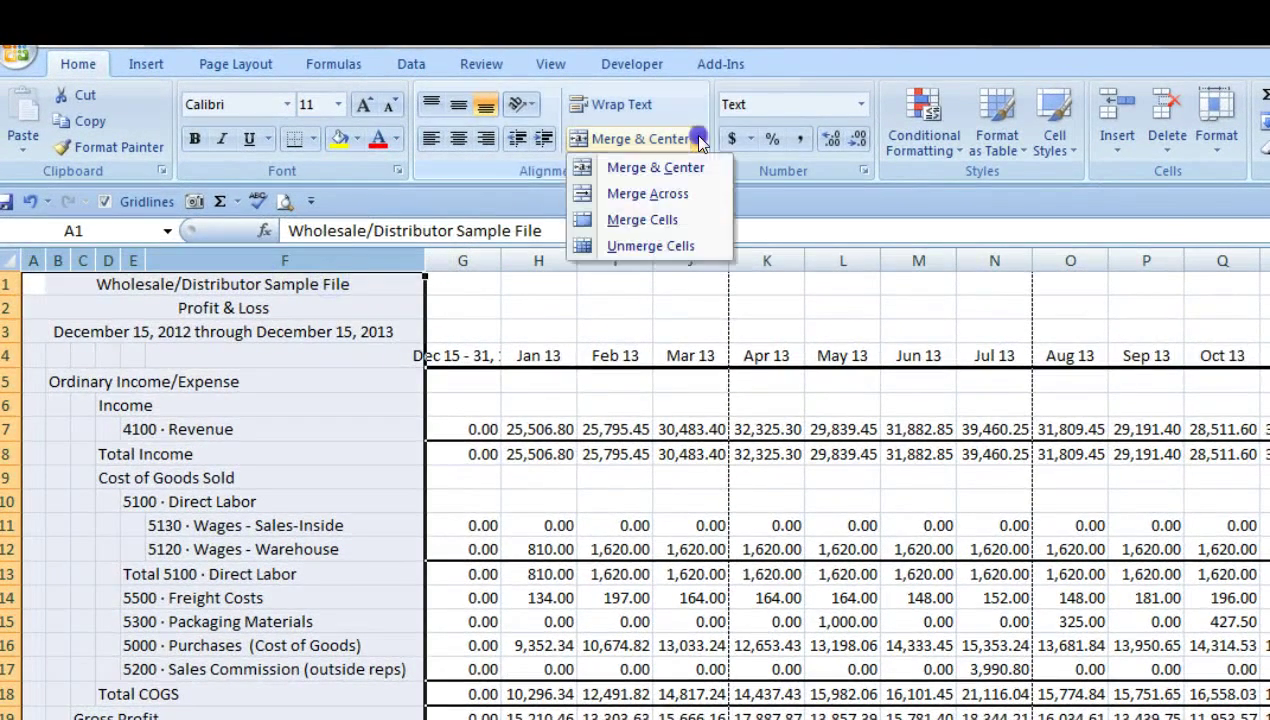
{"action": "left_click", "coordinate": [674, 193]}
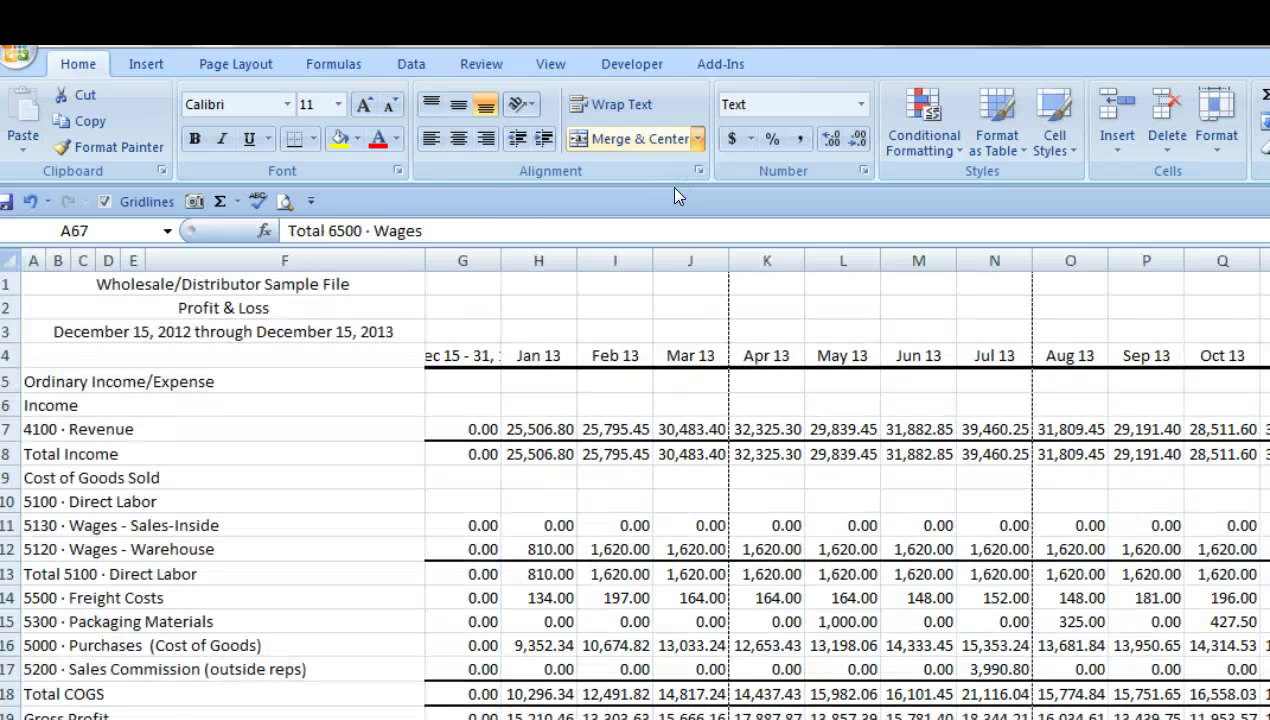
- Unmerge the three title rows and select them across columns A to T
{"action": "left_click", "coordinate": [33, 283]}
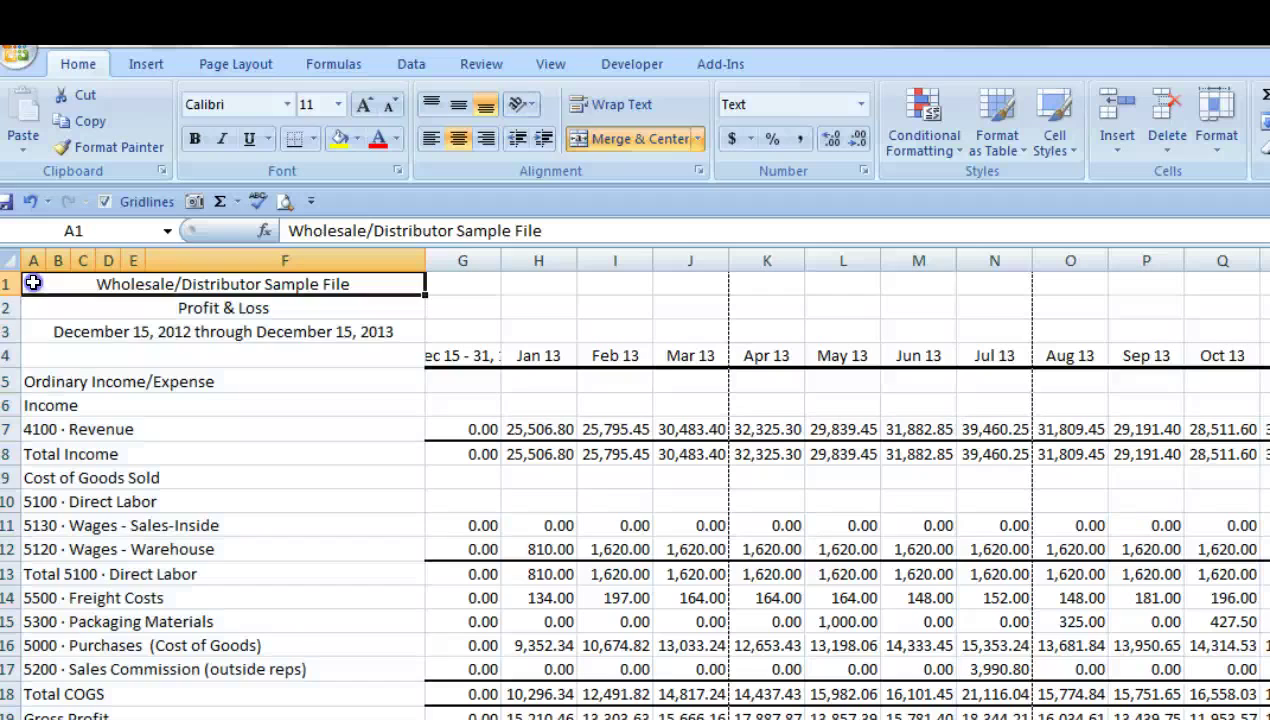
{"action": "left_click_drag", "start_coordinate": [33, 283], "coordinate": [34, 330]}
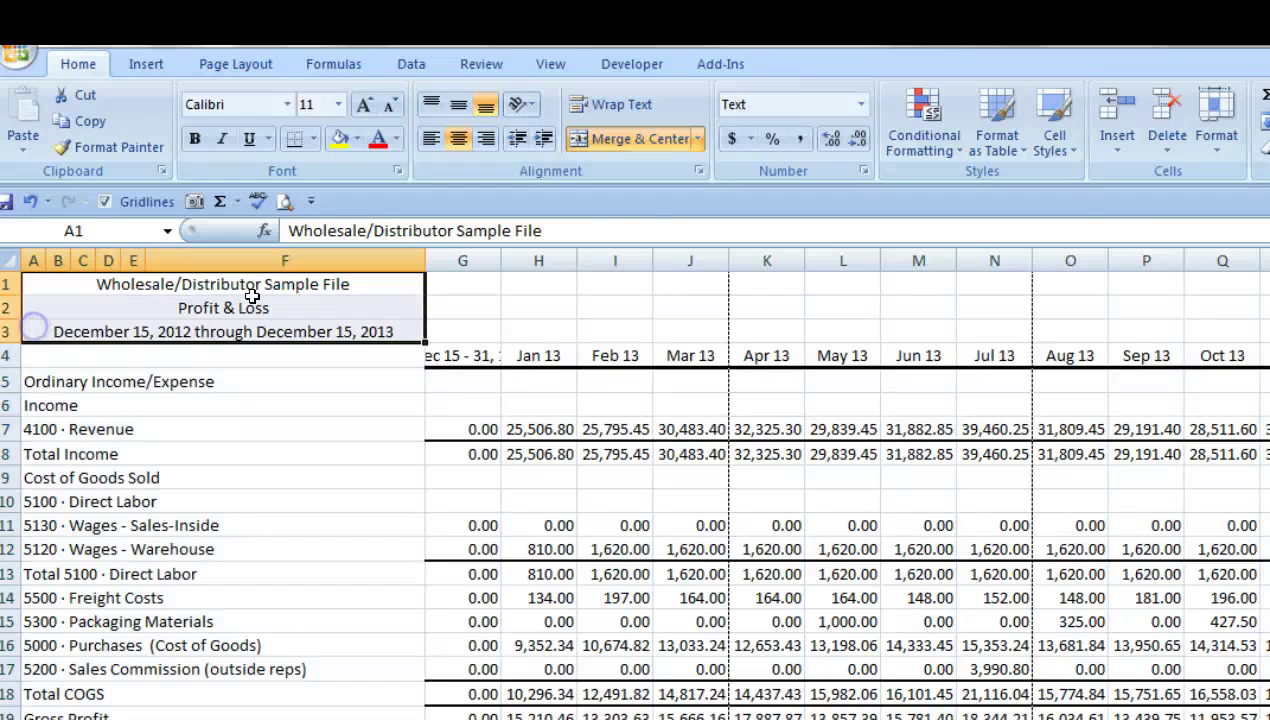
{"action": "left_click", "coordinate": [699, 139]}
{"action": "left_click", "coordinate": [655, 246]}
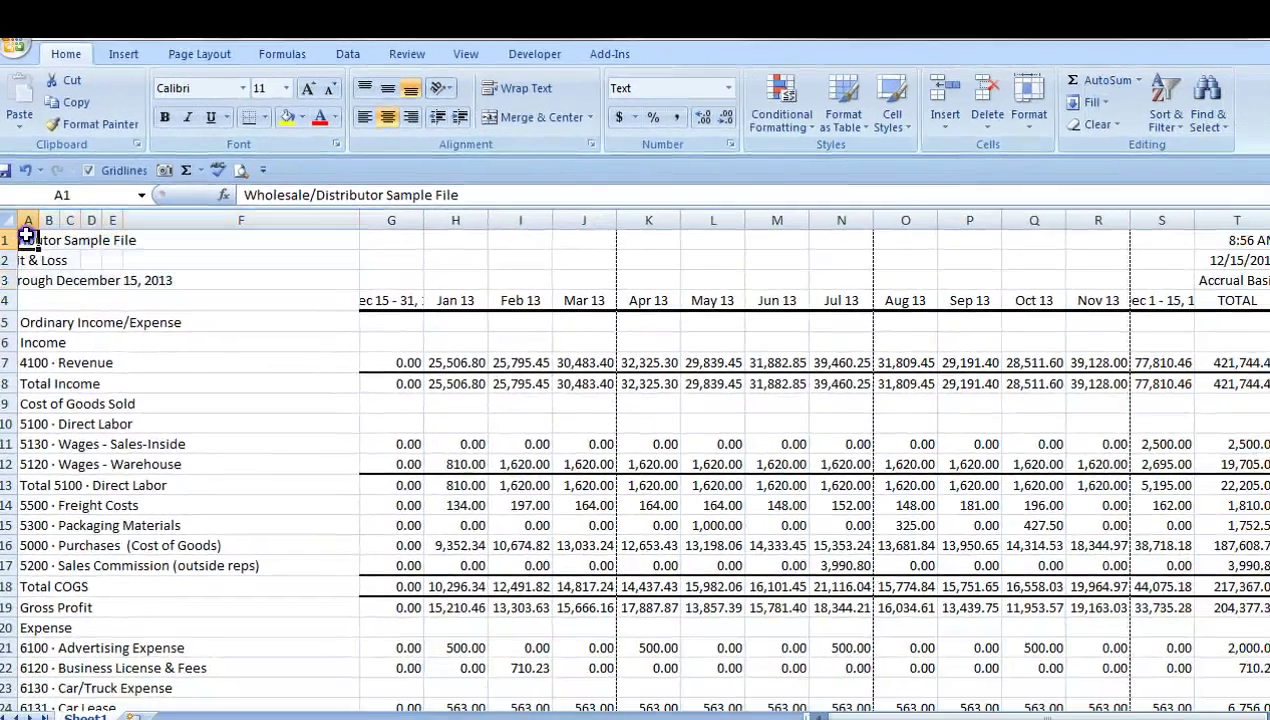
{"action": "left_click_drag", "start_coordinate": [33, 284], "coordinate": [974, 341]}
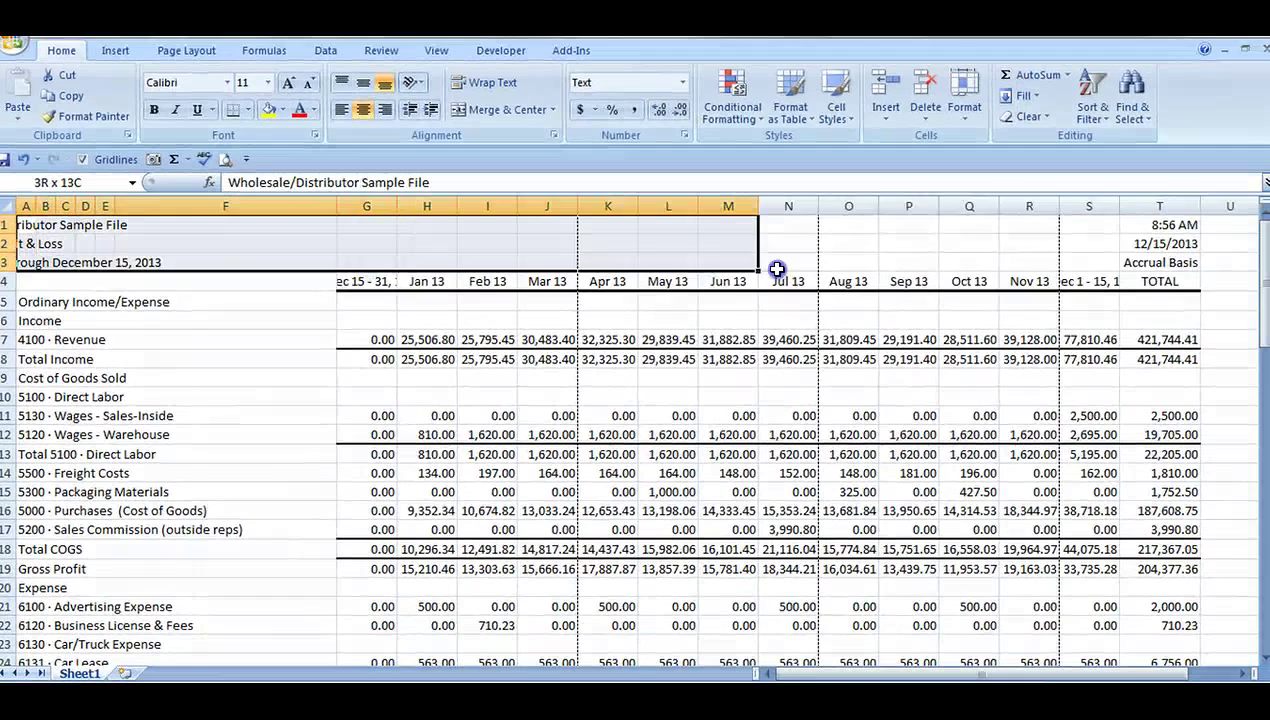
{"action": "left_click_drag", "start_coordinate": [777, 269], "coordinate": [1100, 264]}
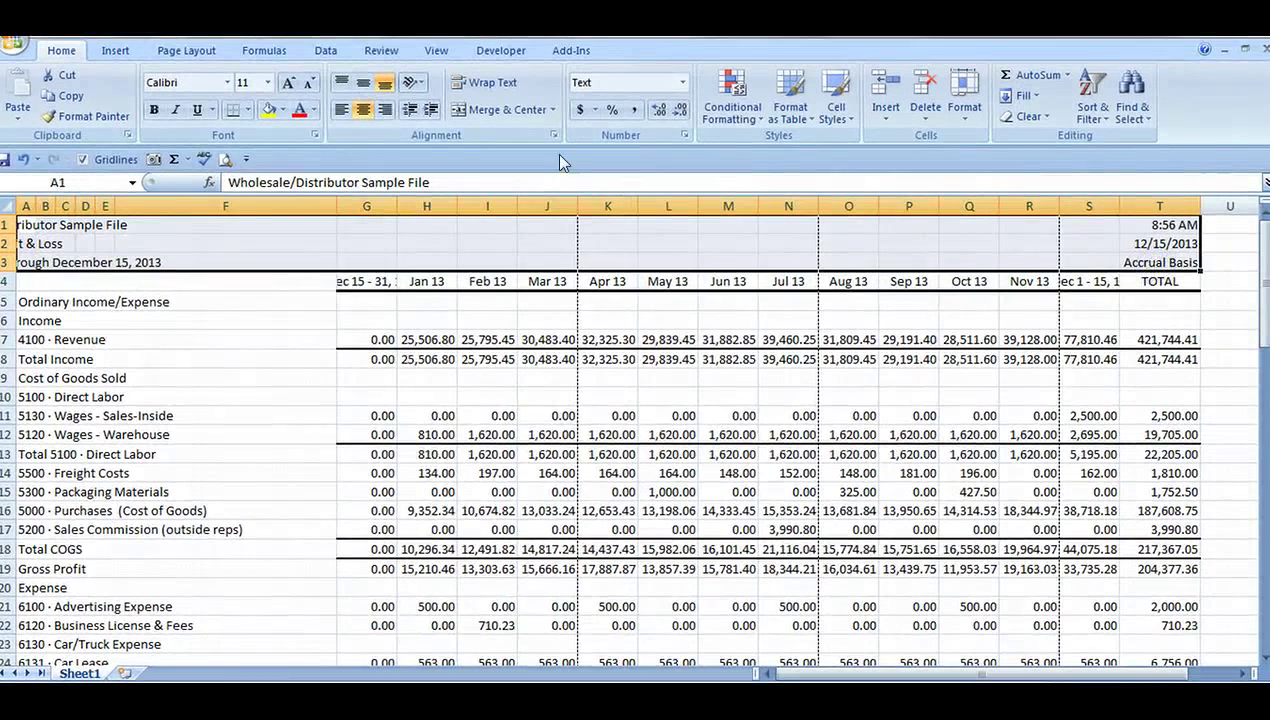
- Apply Center Across Selection to the title rows A1:T3 and narrow column F
{"action": "left_click", "coordinate": [554, 137]}
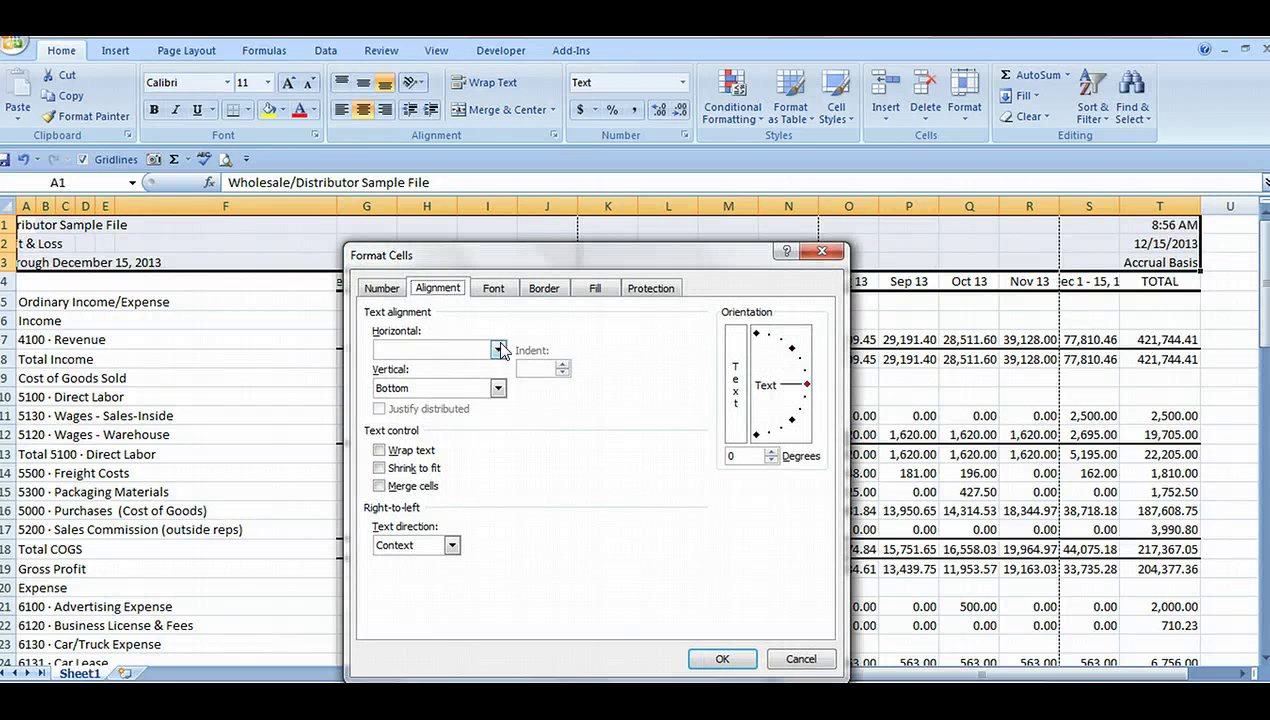
{"action": "left_click", "coordinate": [497, 349]}
{"action": "left_click", "coordinate": [428, 440]}
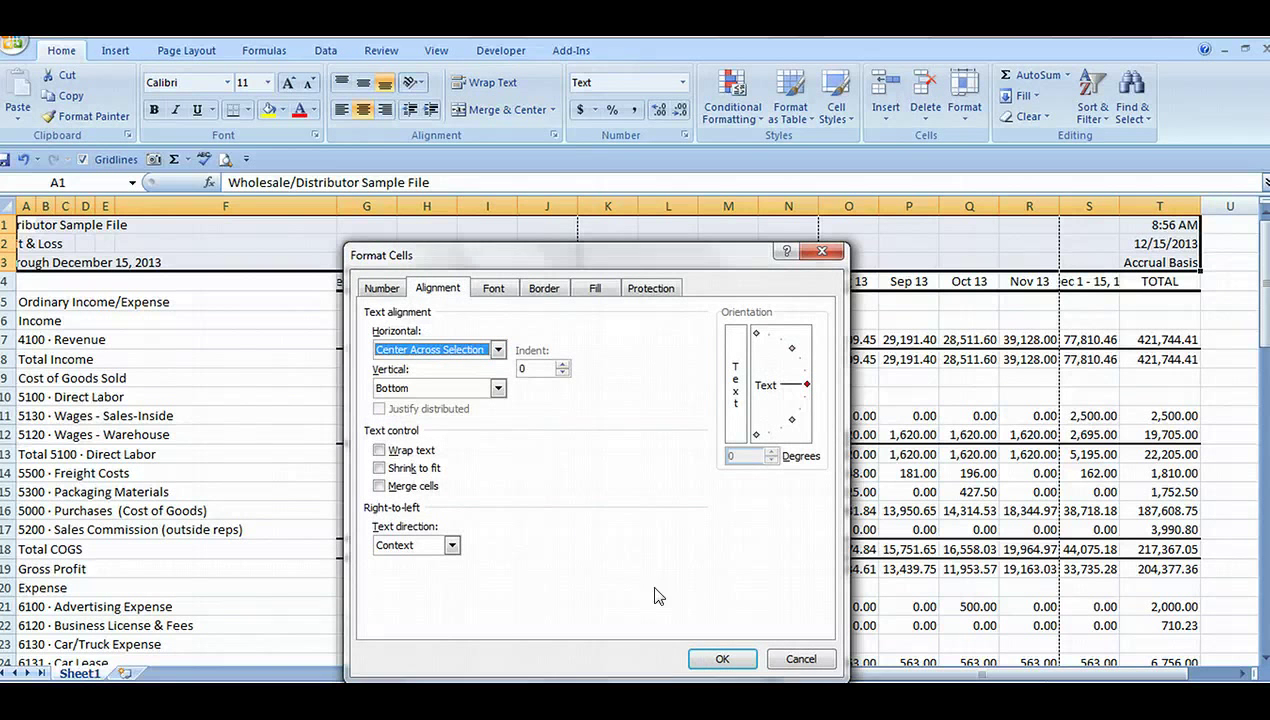
{"action": "left_click", "coordinate": [708, 660]}
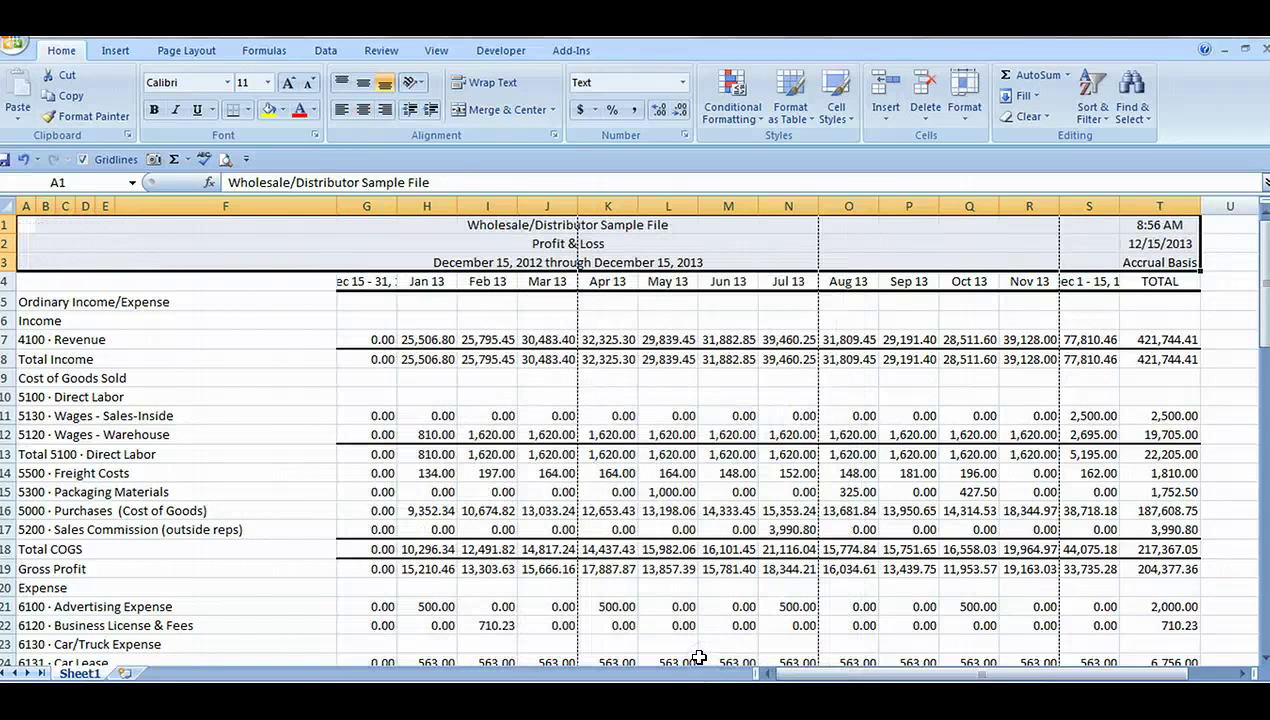
{"action": "left_click_drag", "start_coordinate": [337, 206], "coordinate": [202, 208]}
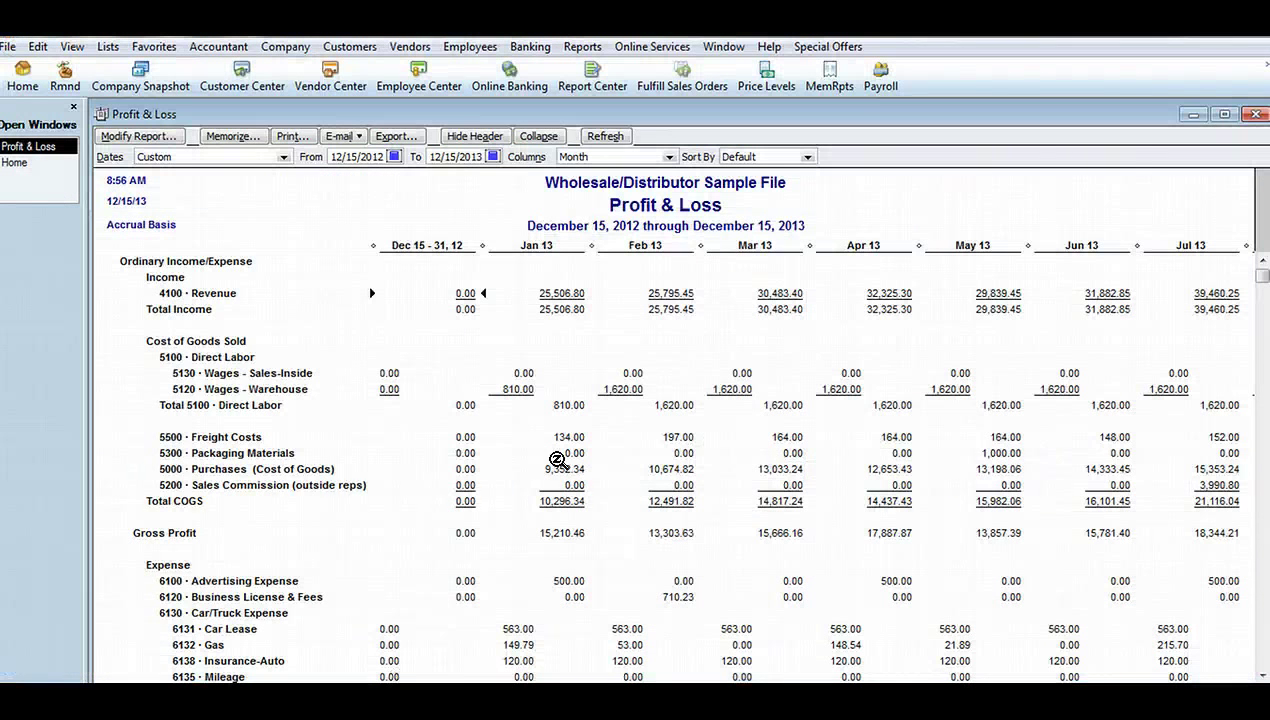
- Close the Profit & Loss report and open the standard Balance Sheet report
{"action": "left_click", "coordinate": [1190, 115]}
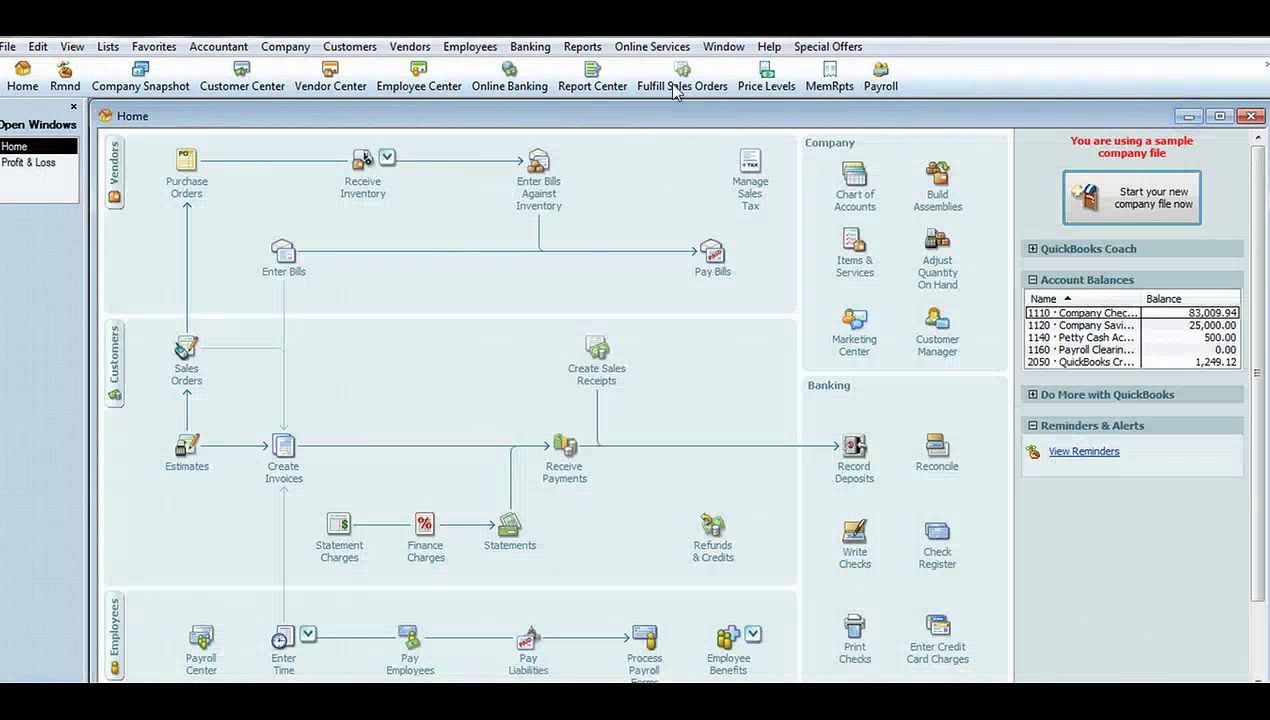
{"action": "left_click", "coordinate": [582, 46]}
{"action": "mouse_move", "coordinate": [716, 183]}
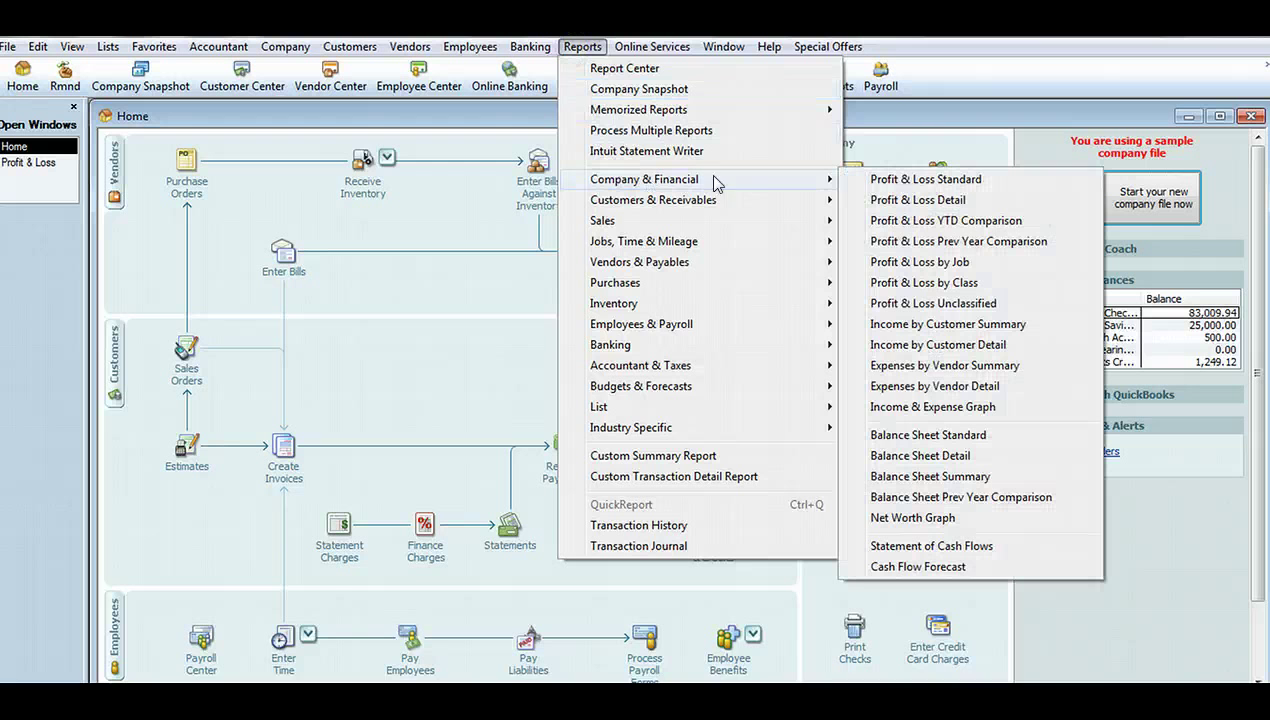
{"action": "left_click", "coordinate": [888, 442]}
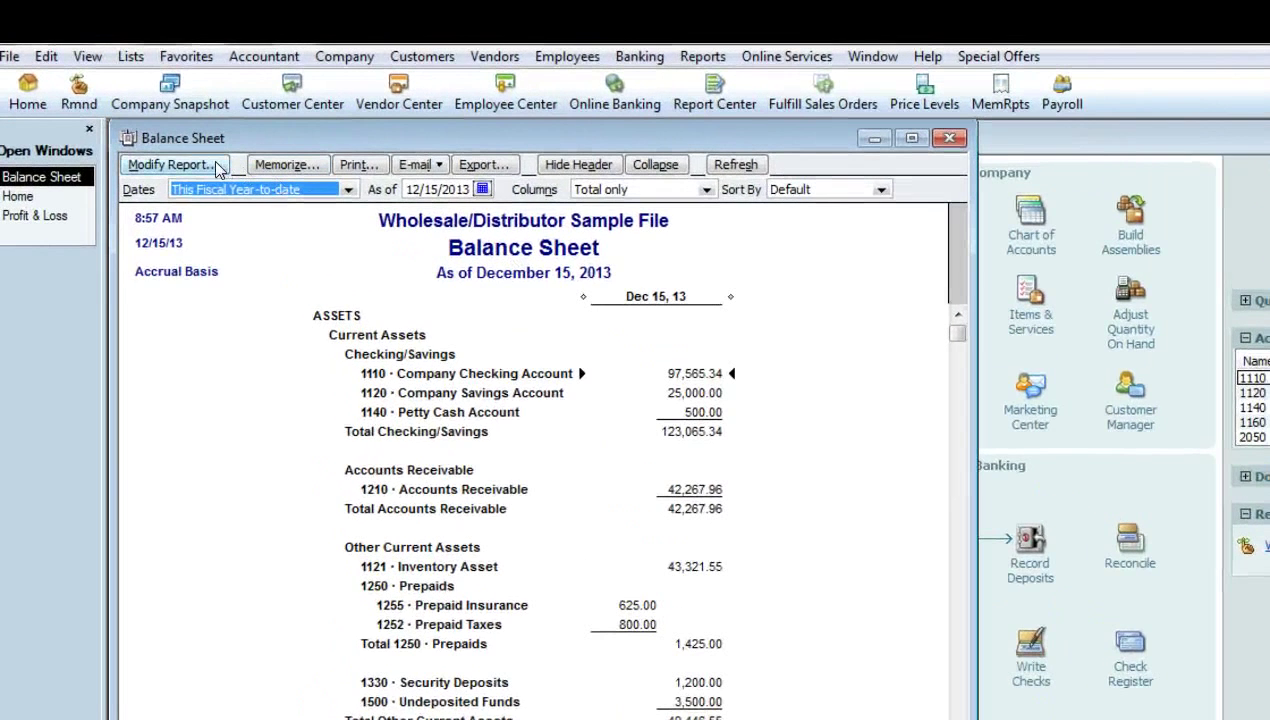
- Set the Balance Sheet to 12/15/2012–12/15/2013 with columns displayed by month
{"action": "left_click", "coordinate": [170, 165]}
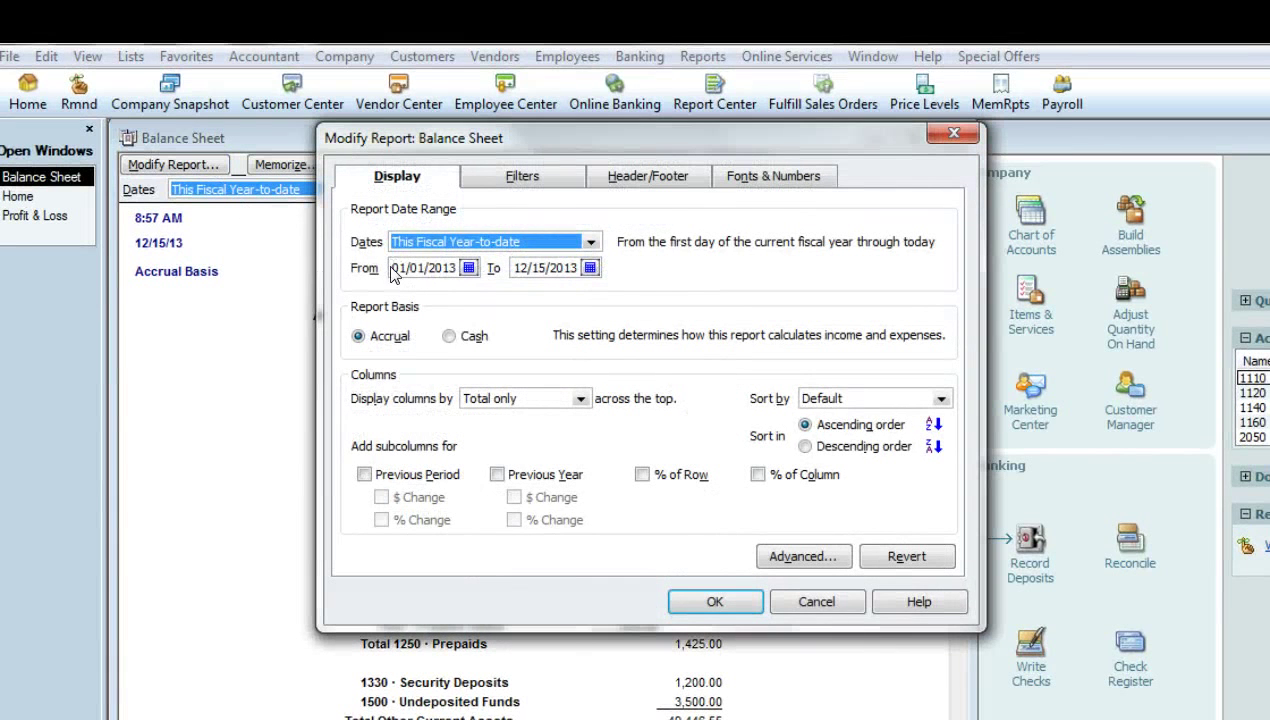
{"action": "left_click_drag", "start_coordinate": [392, 270], "coordinate": [462, 270]}
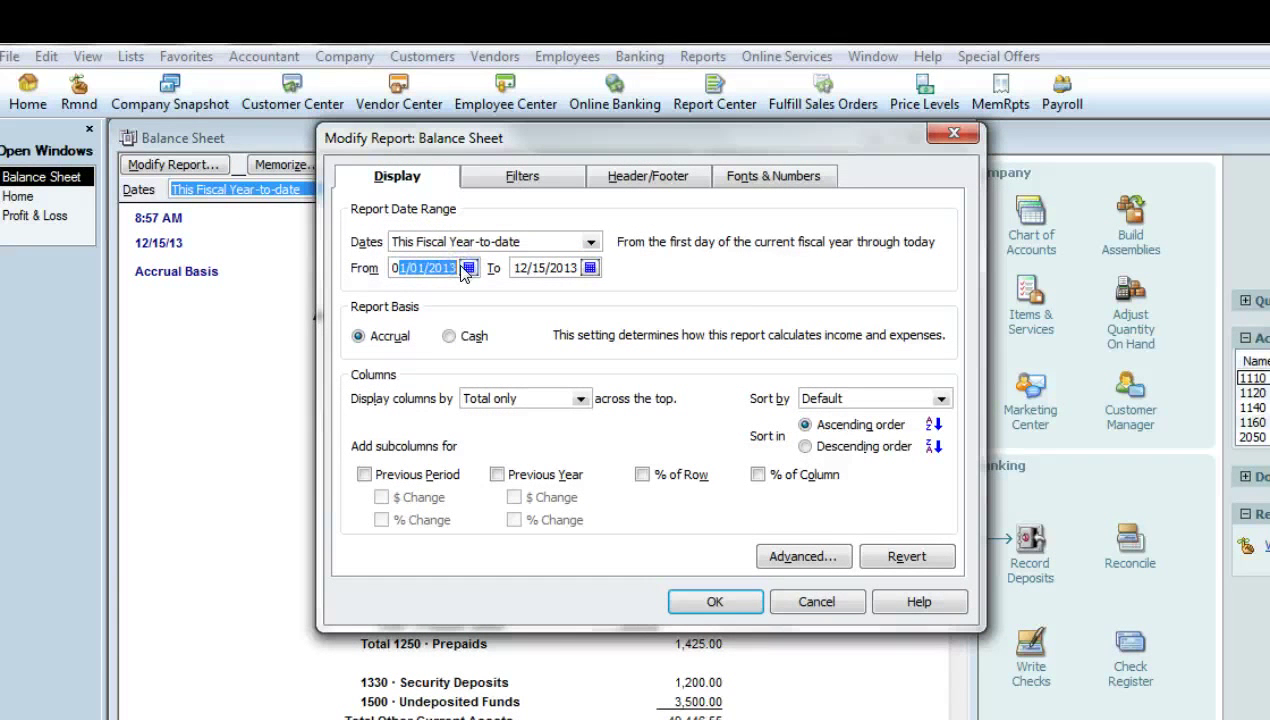
{"action": "key", "text": "BackSpace"}
{"action": "key", "text": "BackSpace"}
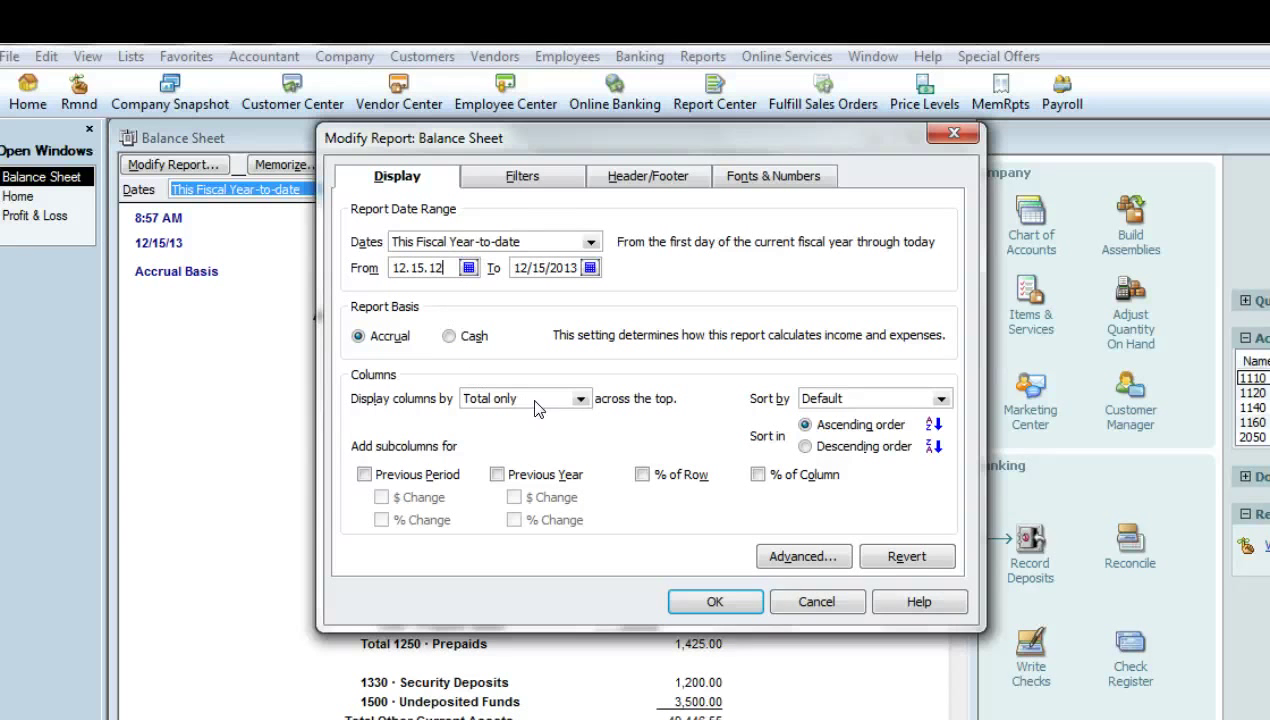
{"action": "left_click", "coordinate": [580, 398]}
{"action": "left_click", "coordinate": [495, 506]}
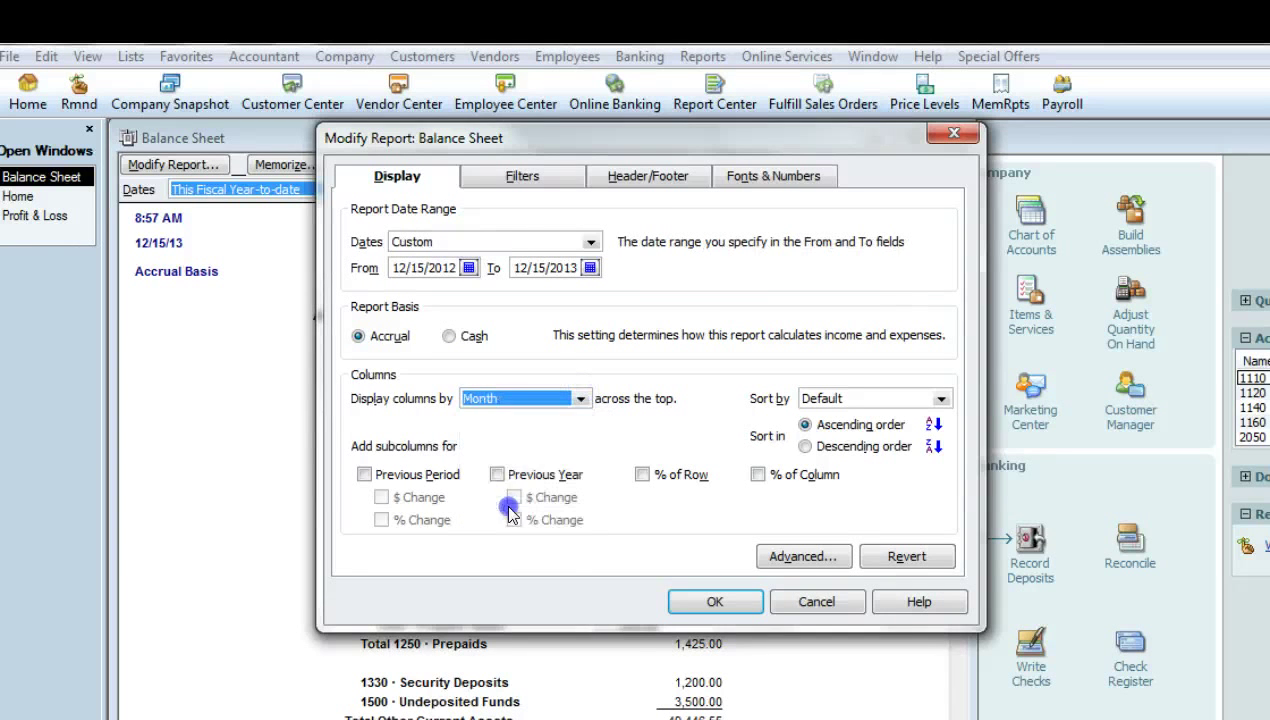
{"action": "left_click", "coordinate": [705, 601]}
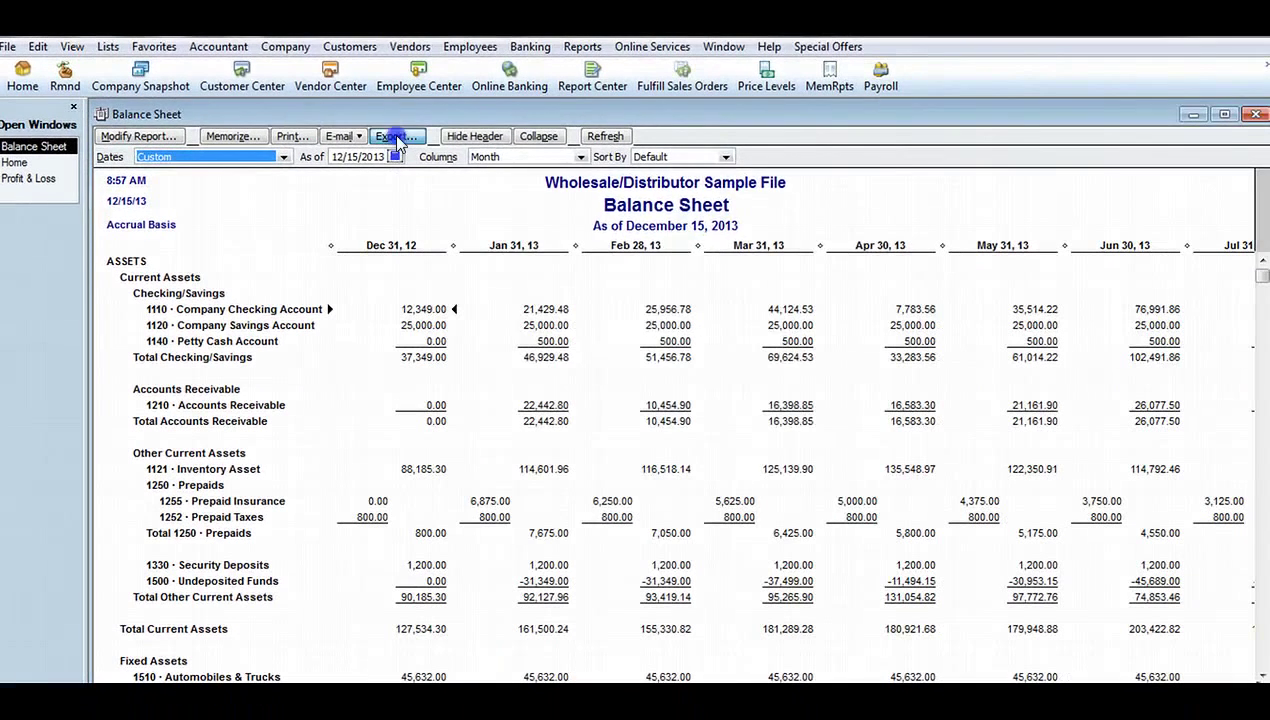
- Export the Balance Sheet to a new workbook, copy its report range, and return to the P&L workbook
{"action": "left_click", "coordinate": [397, 139]}
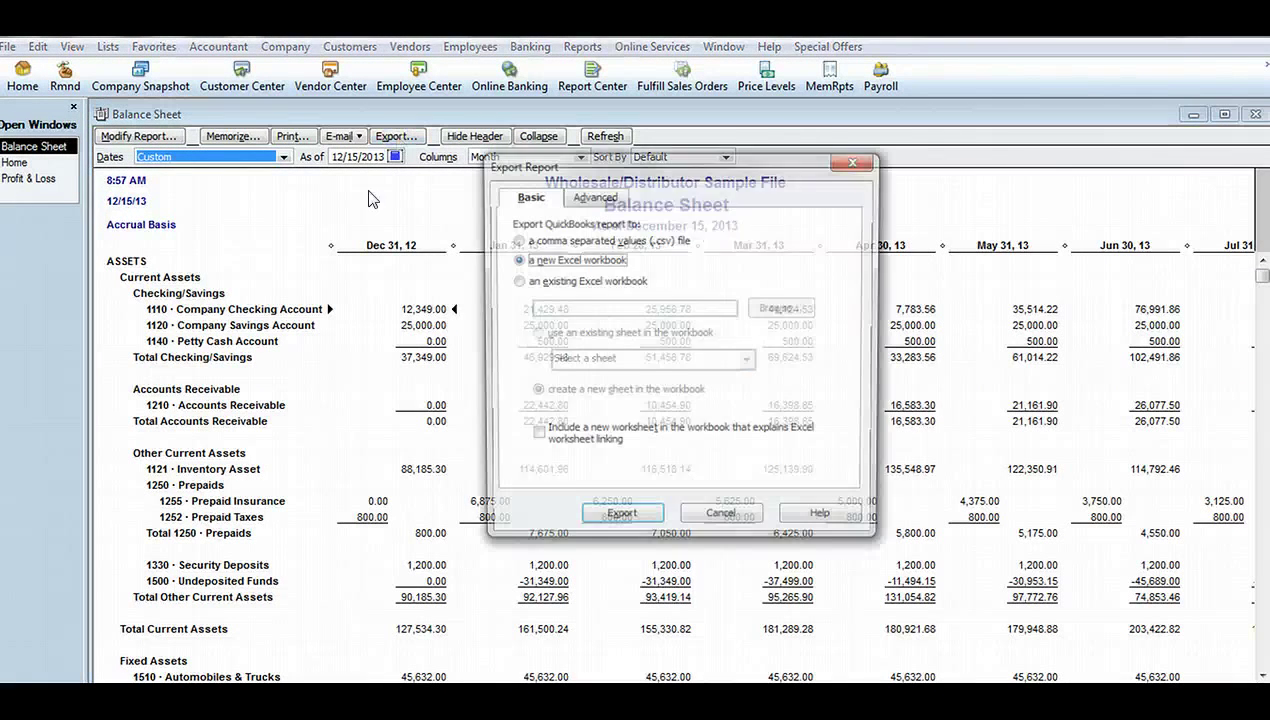
{"action": "left_click", "coordinate": [612, 520]}
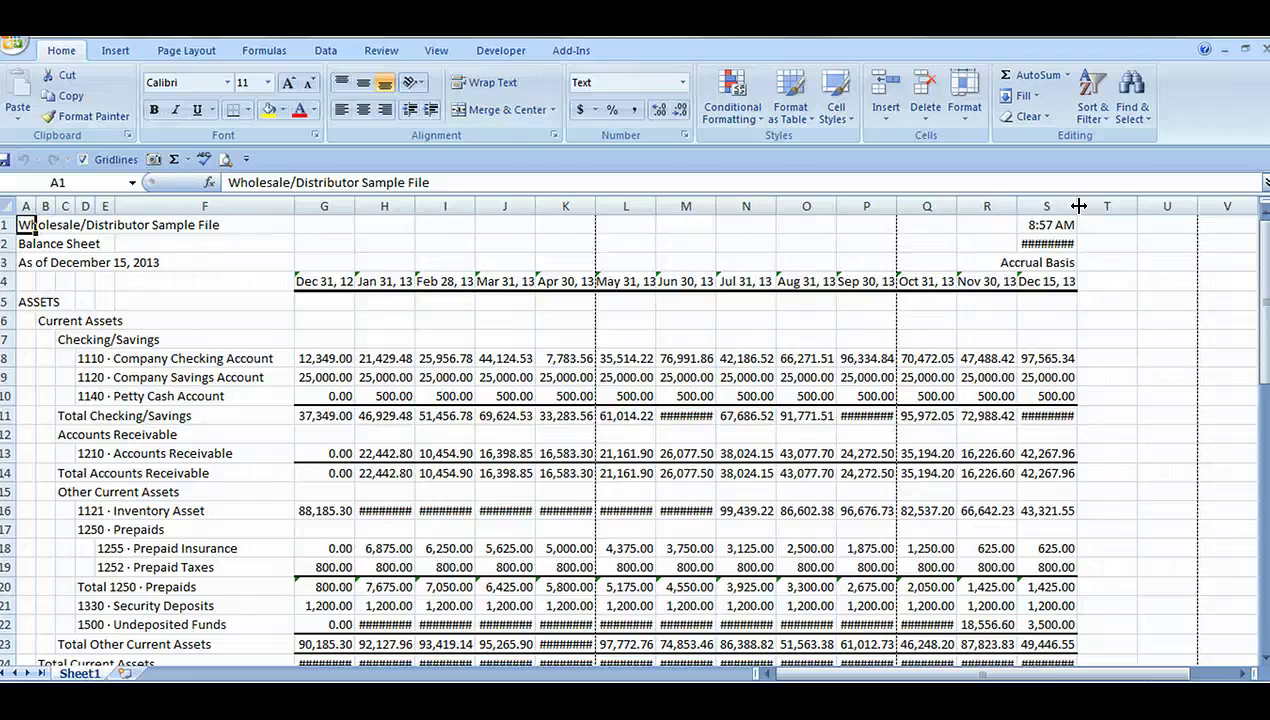
{"action": "left_click_drag", "start_coordinate": [1065, 226], "coordinate": [40, 588]}
{"action": "right_click", "coordinate": [86, 500]}
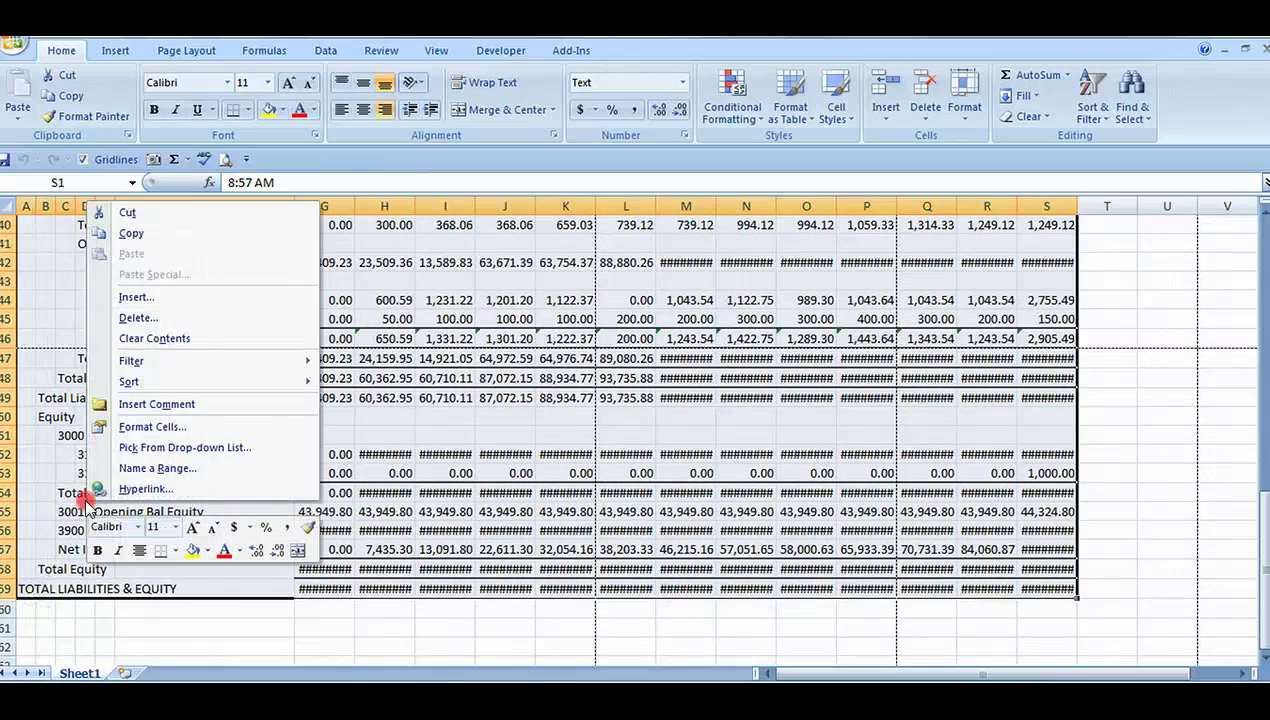
{"action": "left_click", "coordinate": [131, 233]}
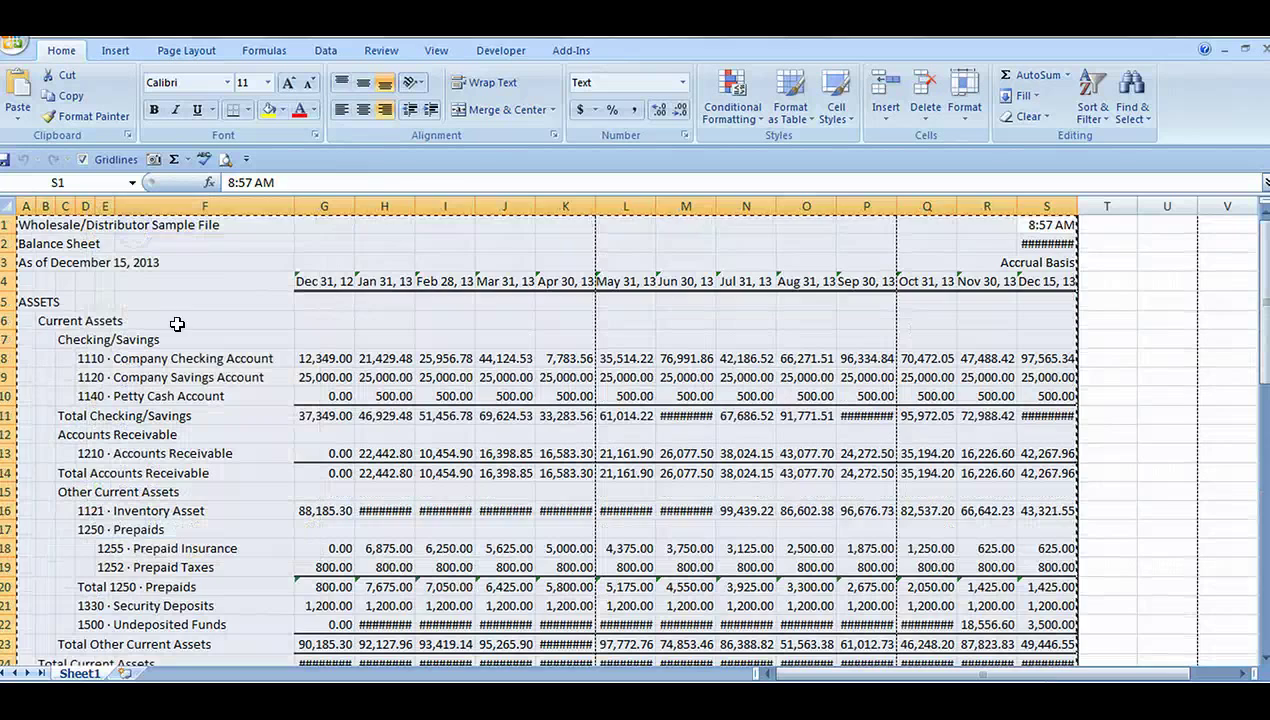
{"action": "key", "text": "ctrl+Tab"}
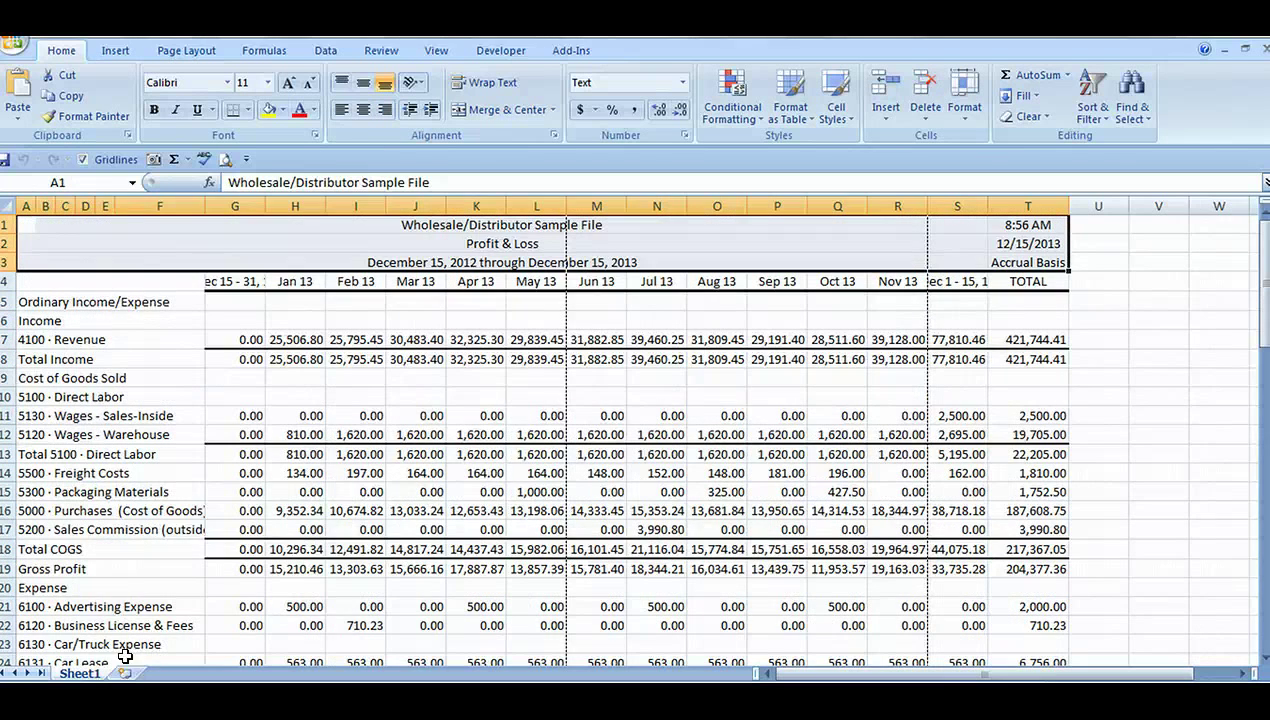
- Paste the Balance Sheet into A1 of a new sheet and autofit month columns G–S
{"action": "left_click", "coordinate": [124, 673]}
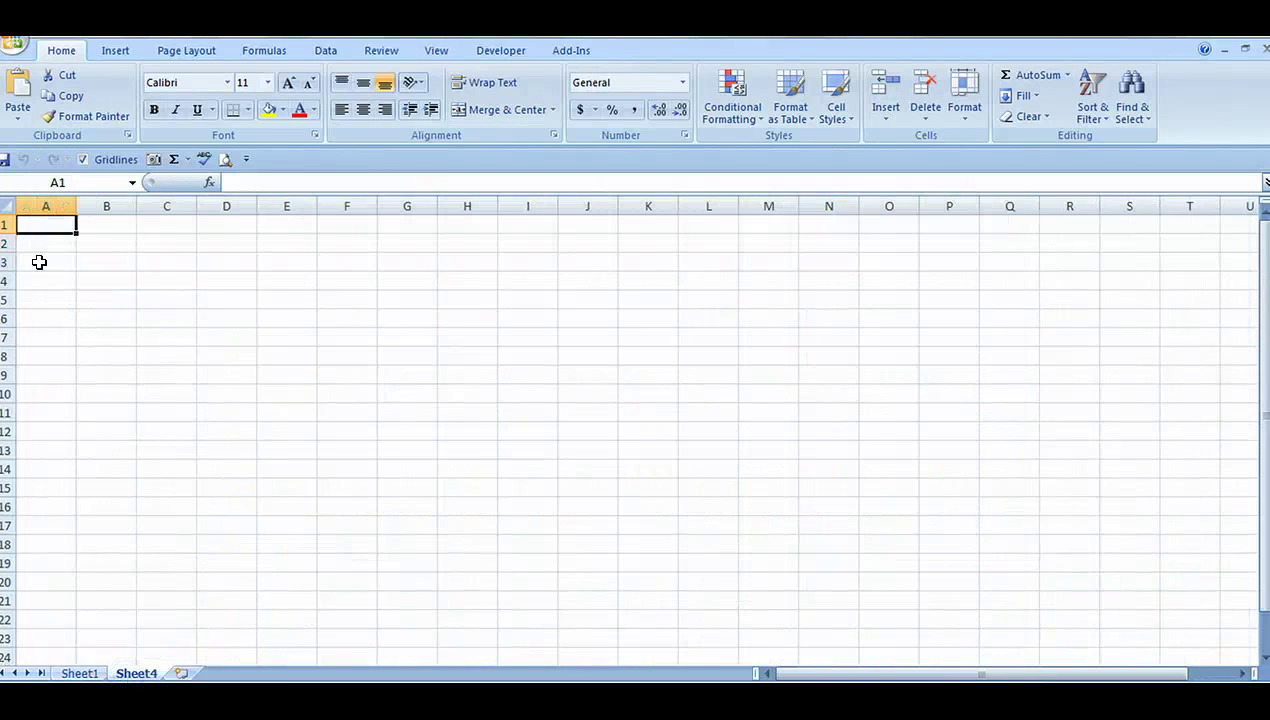
{"action": "right_click", "coordinate": [38, 218]}
{"action": "left_click", "coordinate": [71, 270]}
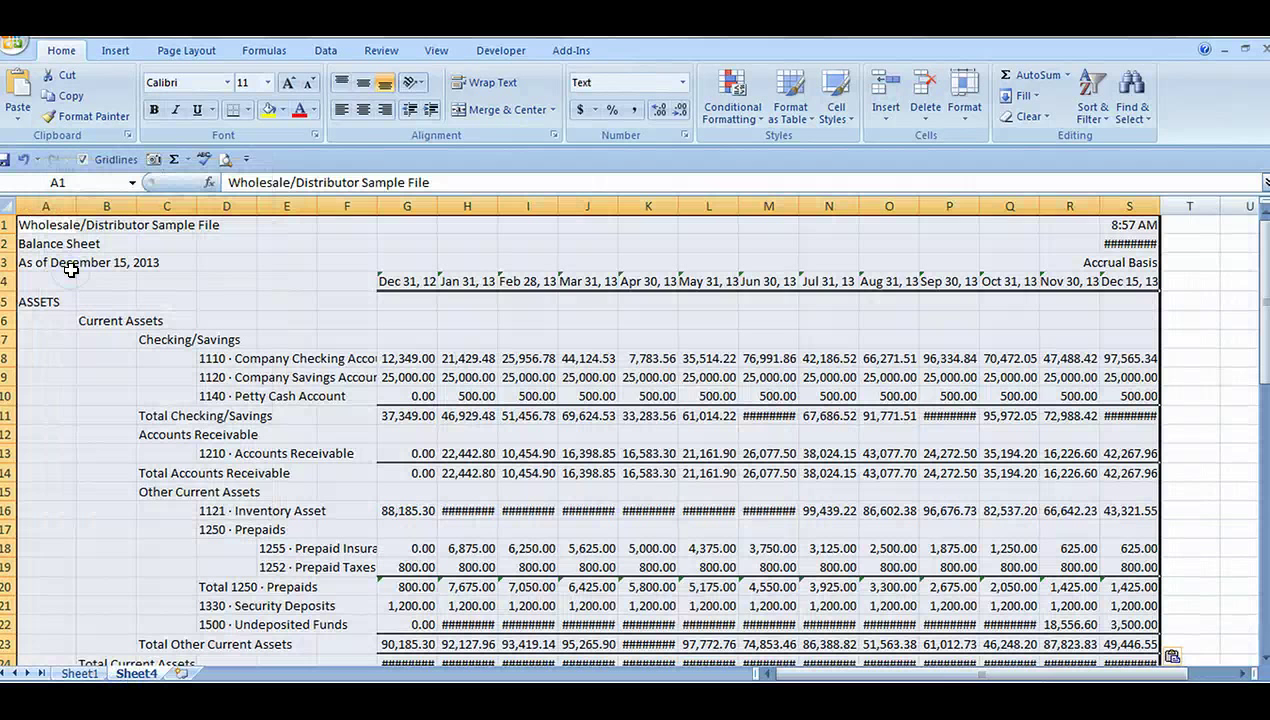
{"action": "left_click", "coordinate": [1135, 205]}
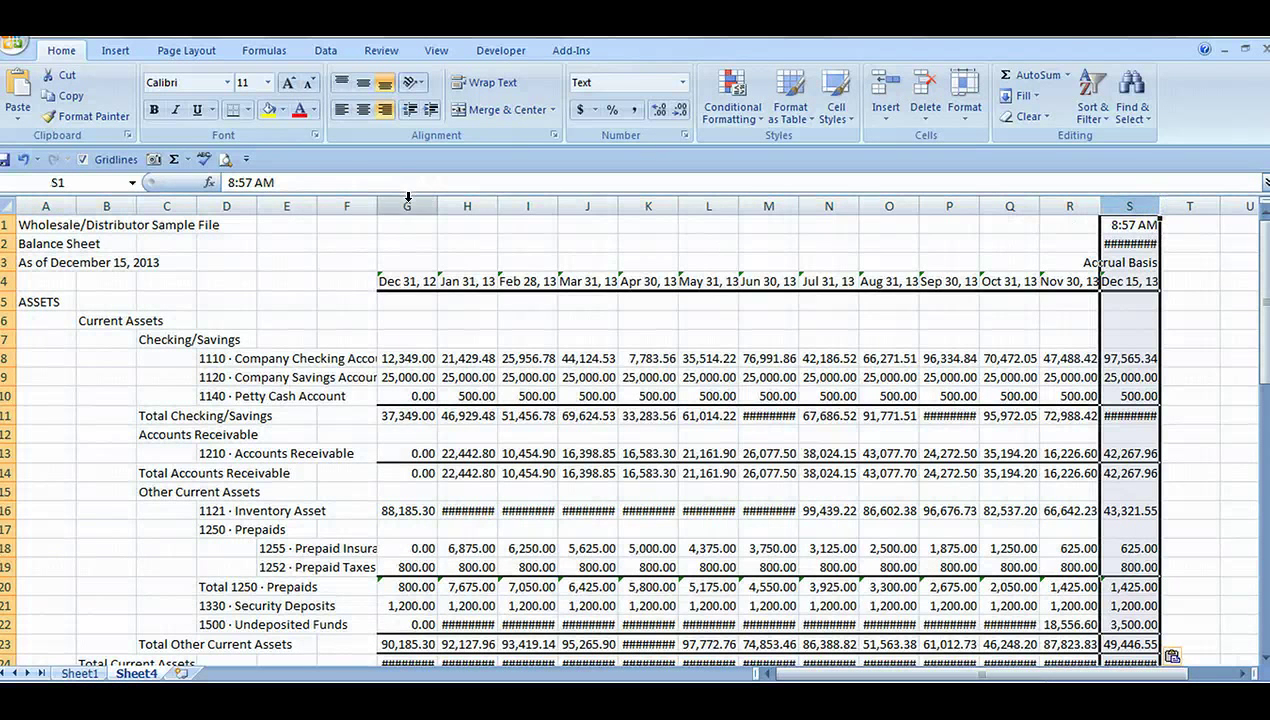
{"action": "left_click_drag", "start_coordinate": [408, 197], "coordinate": [1120, 262]}
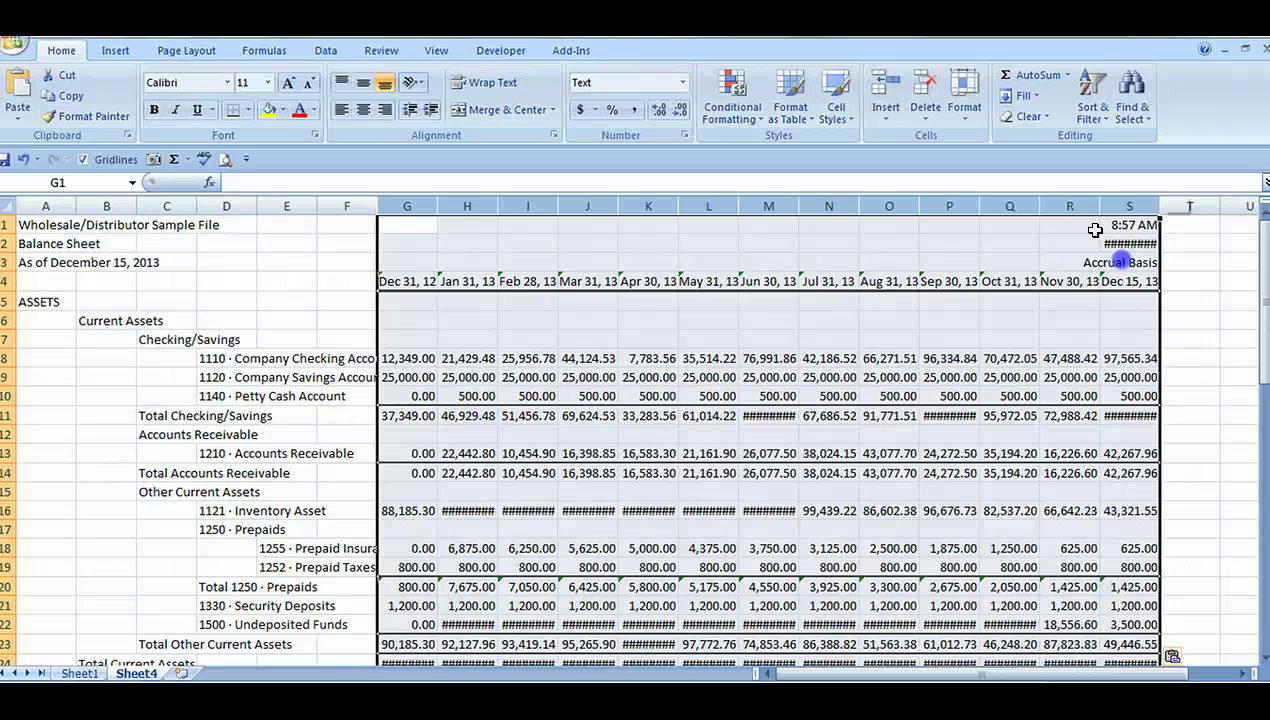
{"action": "double_click", "coordinate": [1100, 205]}
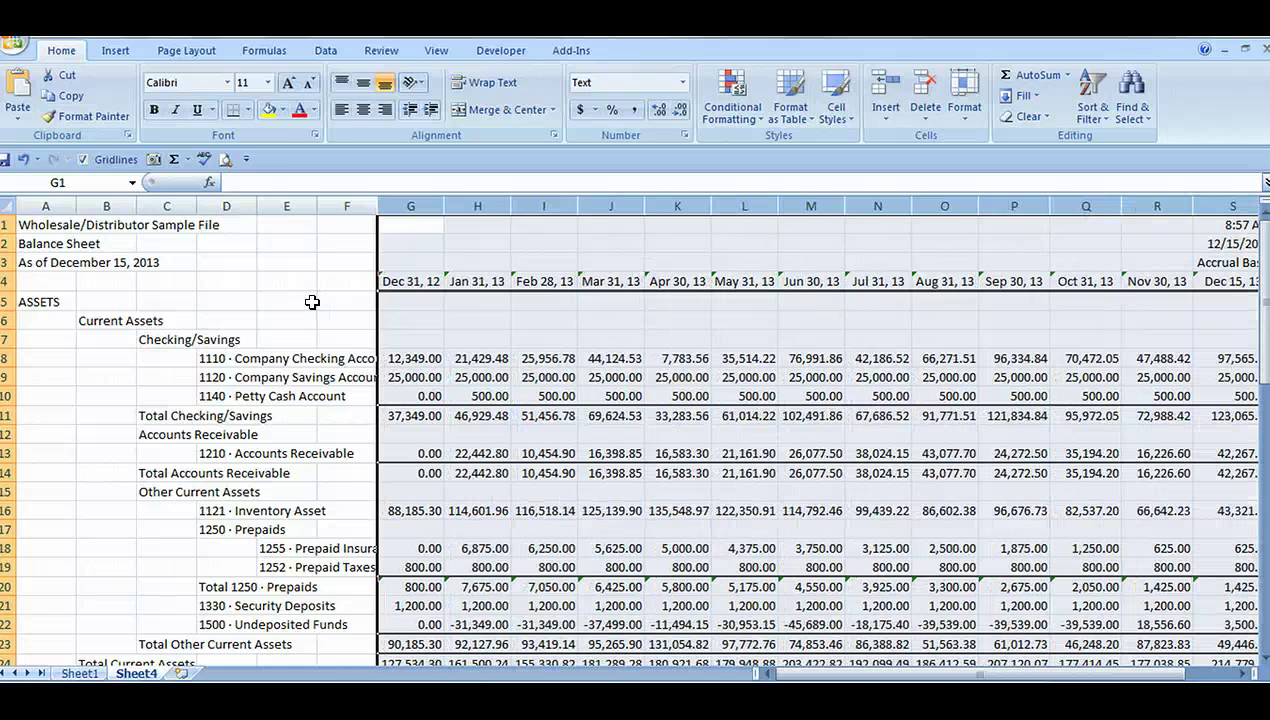
- Merge columns A–F across each row, then unmerge title rows 1–3
{"action": "left_click_drag", "start_coordinate": [35, 206], "coordinate": [345, 203]}
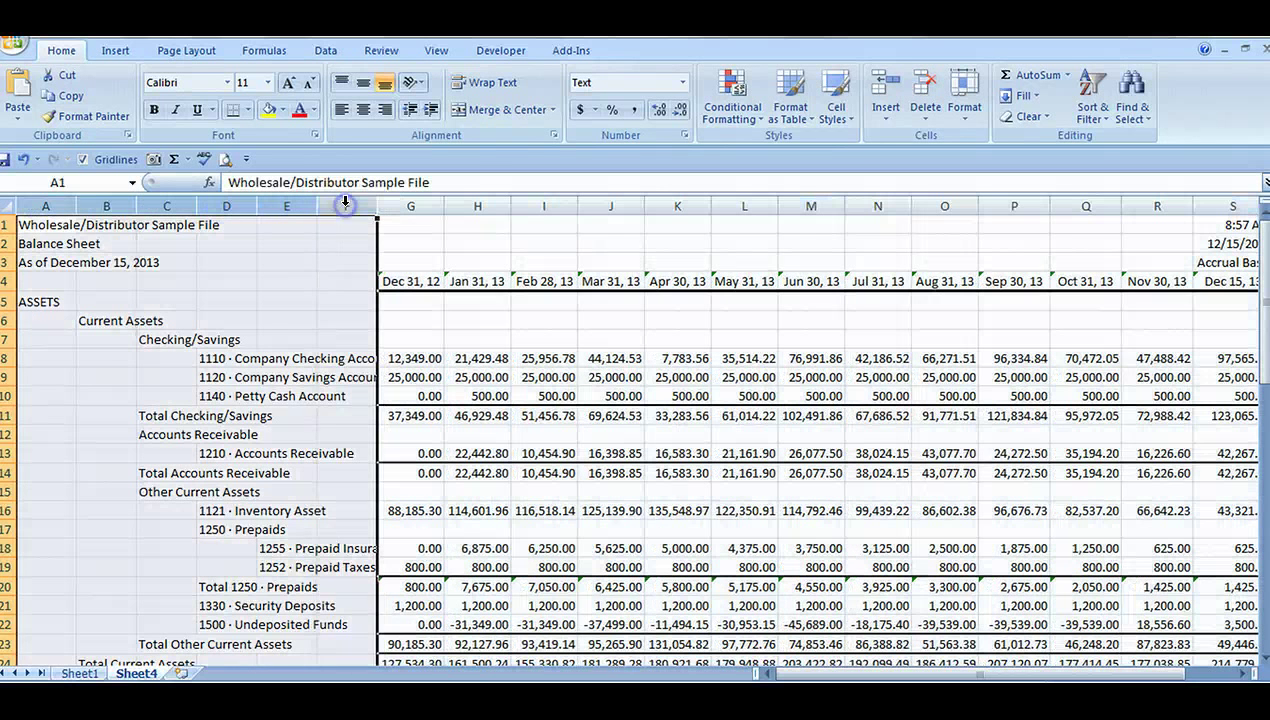
{"action": "left_click", "coordinate": [553, 110]}
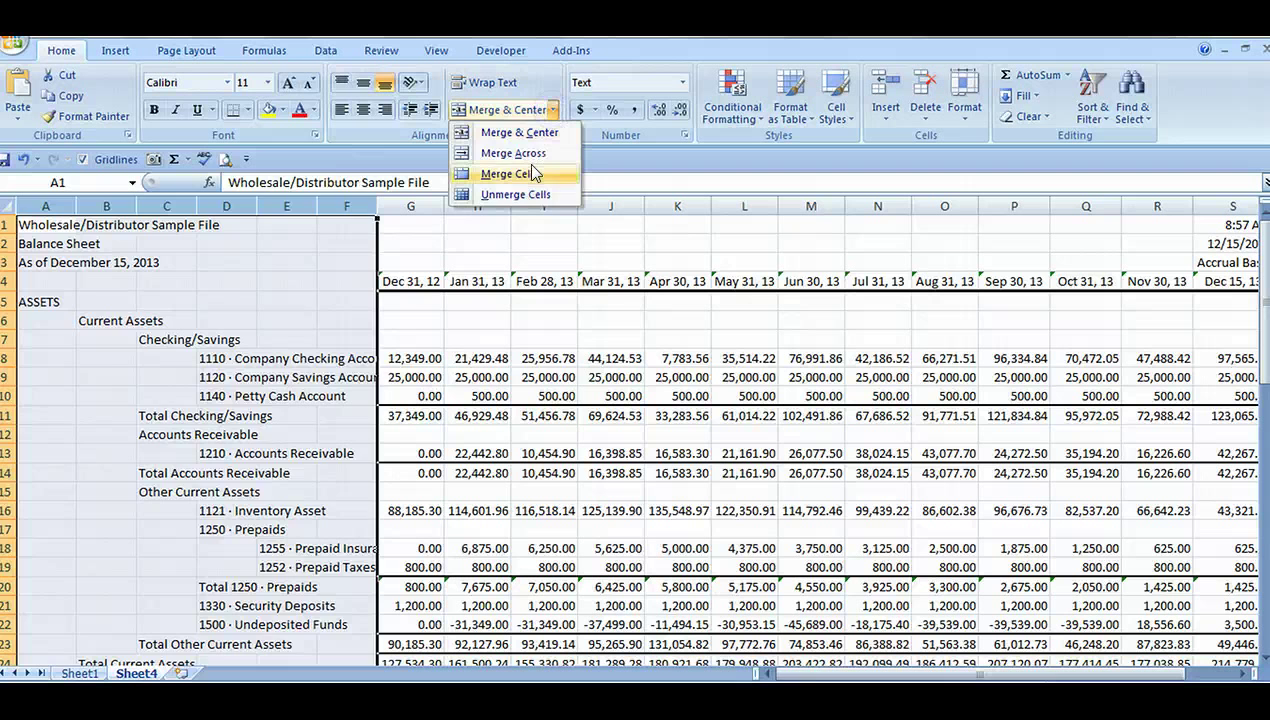
{"action": "left_click", "coordinate": [513, 153]}
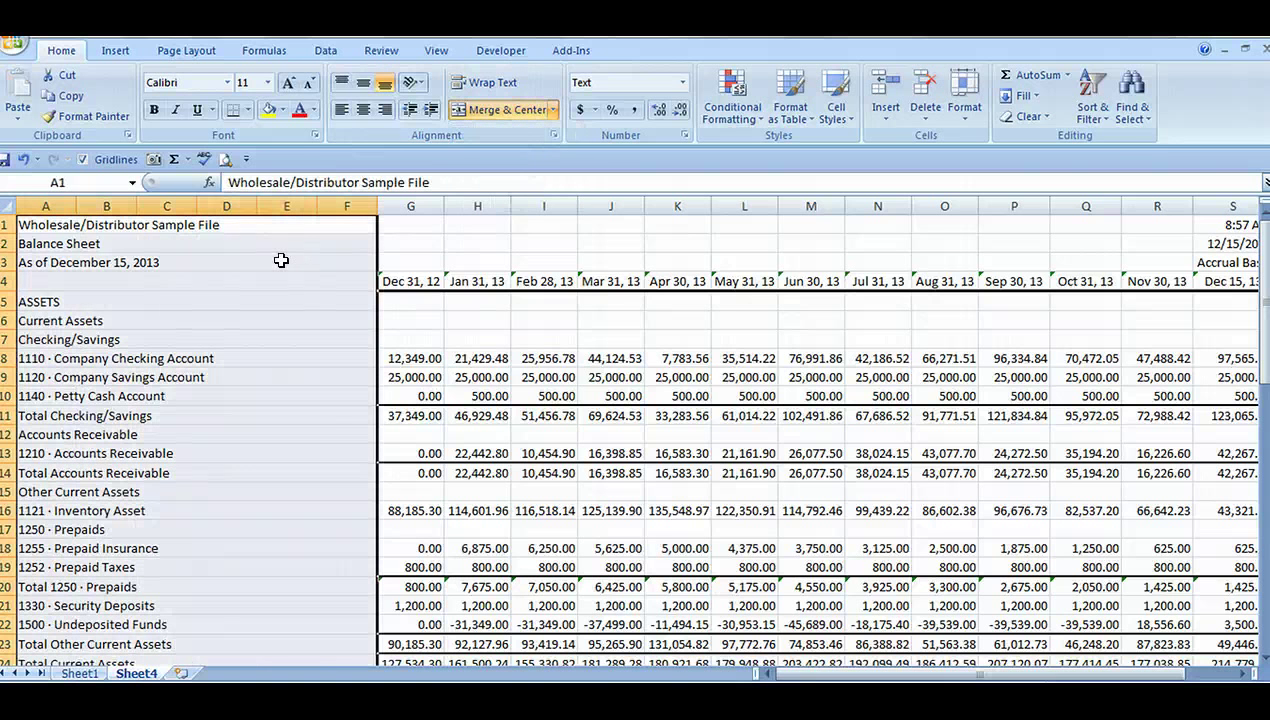
{"action": "left_click_drag", "start_coordinate": [23, 221], "coordinate": [40, 260]}
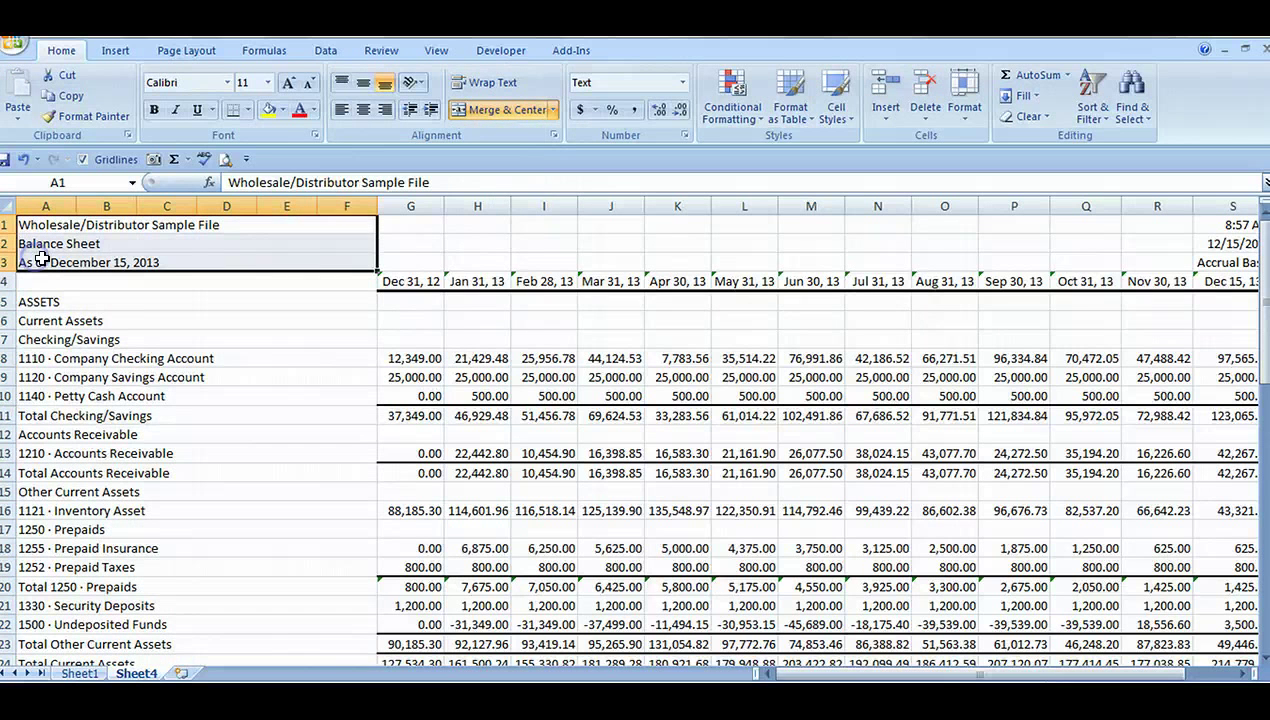
{"action": "left_click", "coordinate": [551, 110]}
{"action": "left_click", "coordinate": [540, 195]}
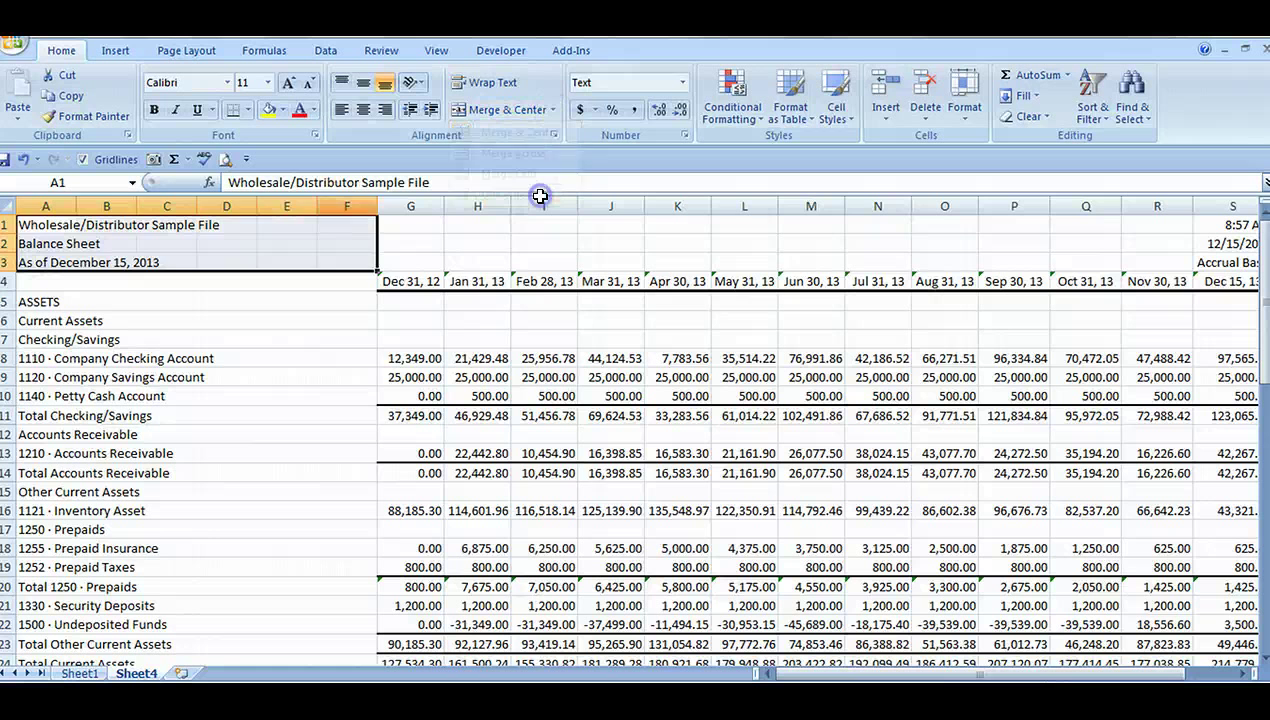
- Center the titles across A1:P3 and shrink spare label columns E–F to zero width
{"action": "left_click_drag", "start_coordinate": [26, 223], "coordinate": [1210, 255]}
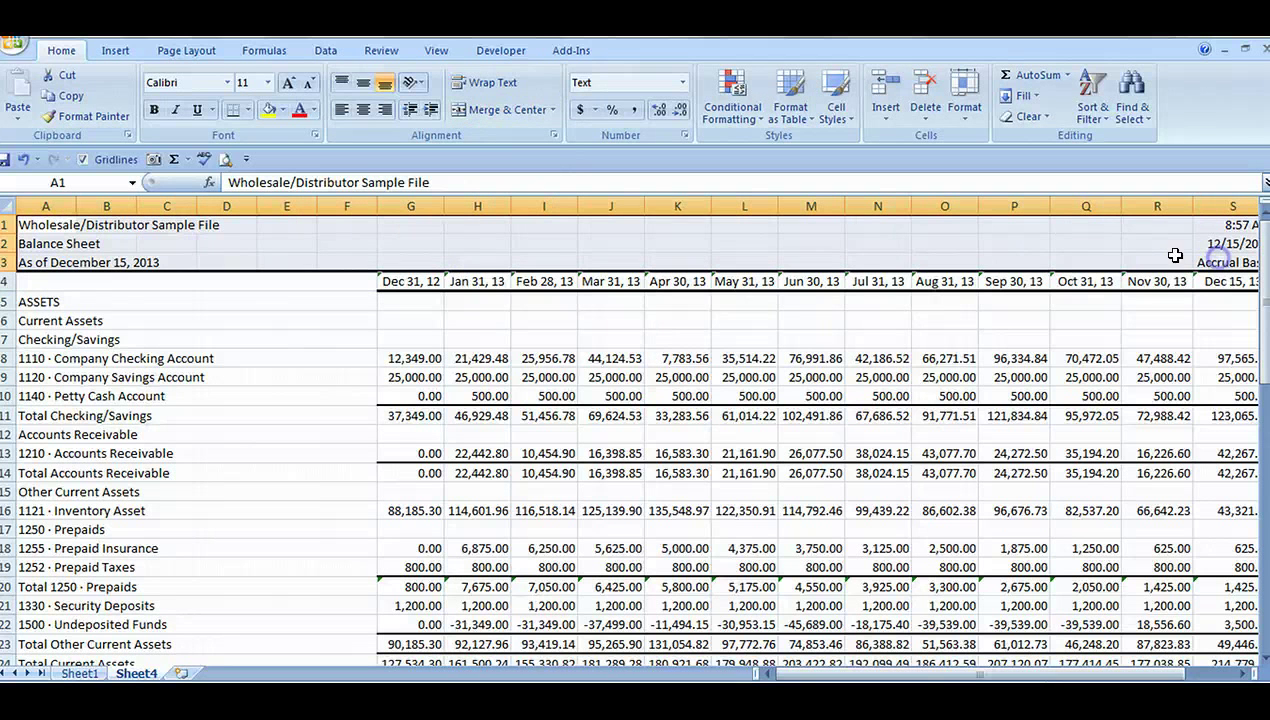
{"action": "left_click", "coordinate": [553, 134]}
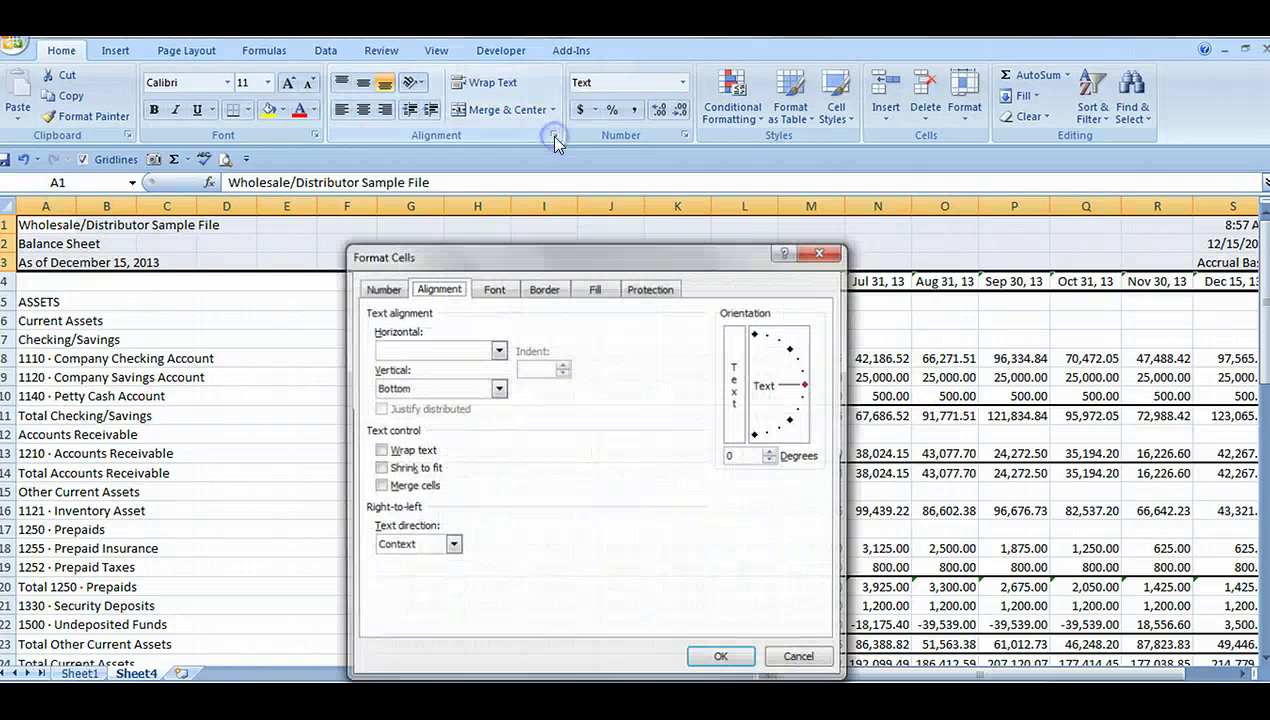
{"action": "left_click", "coordinate": [497, 350]}
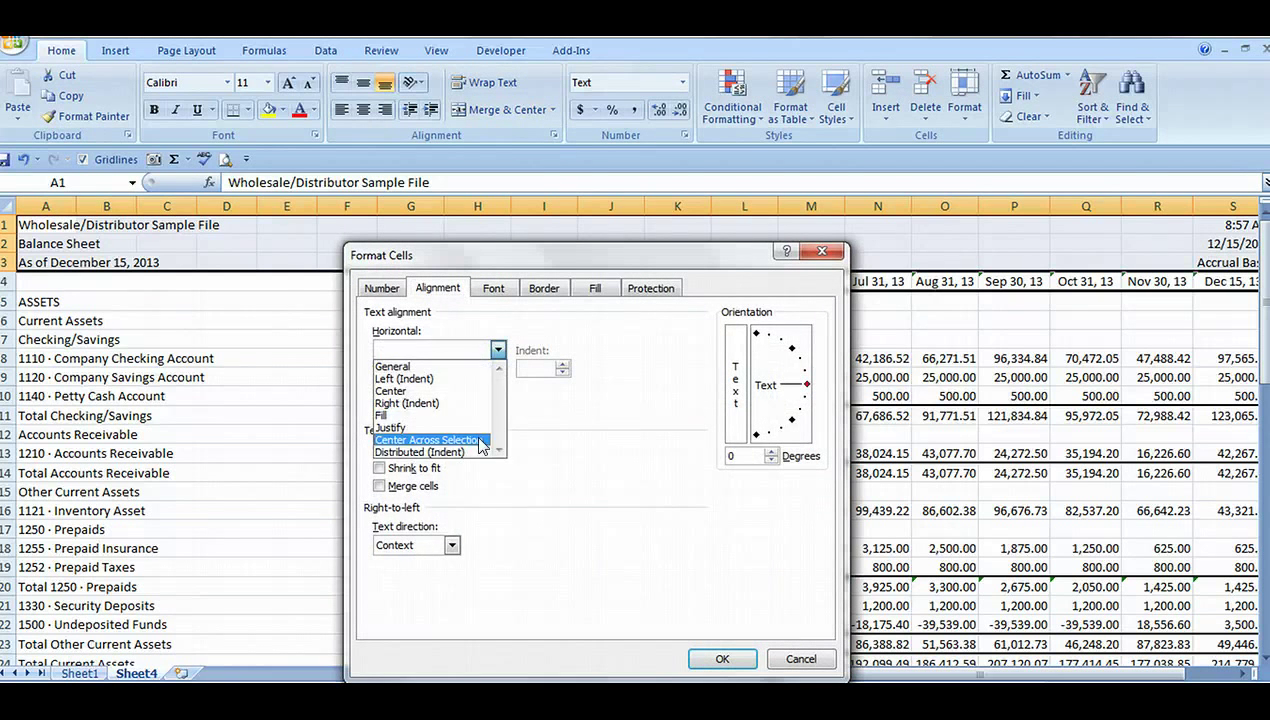
{"action": "left_click", "coordinate": [480, 440]}
{"action": "left_click", "coordinate": [721, 658]}
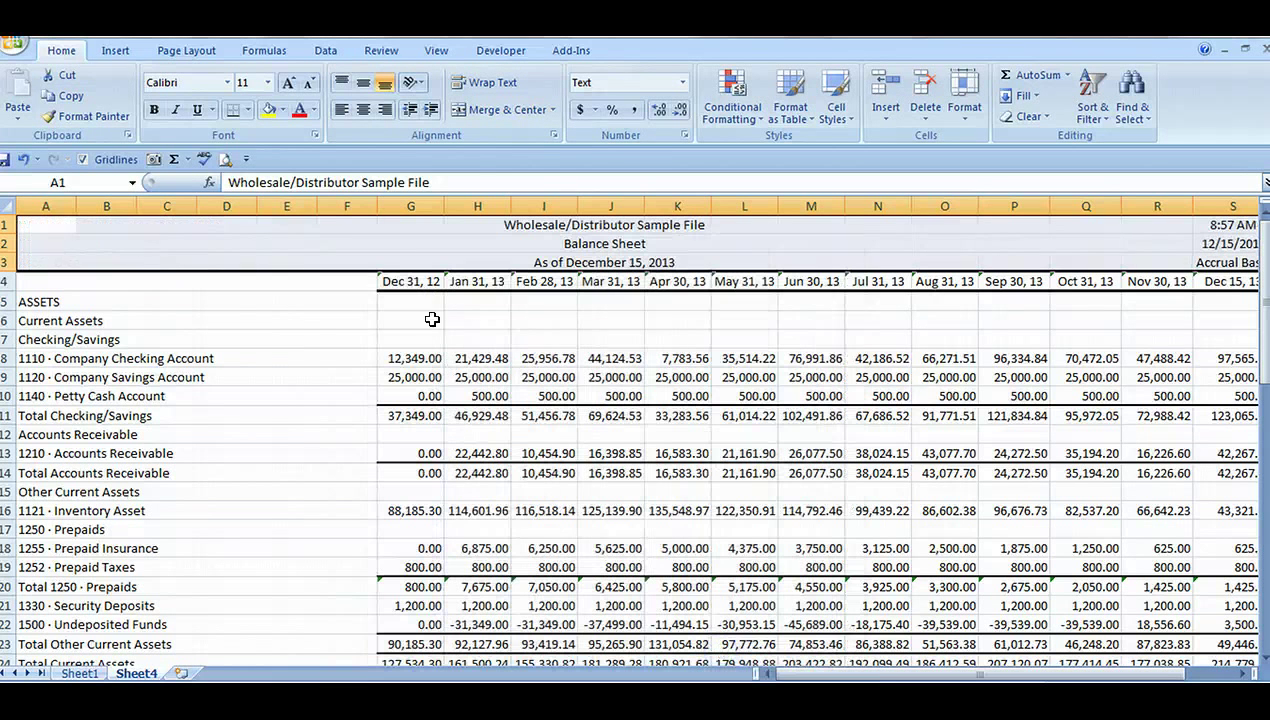
{"action": "left_click_drag", "start_coordinate": [380, 212], "coordinate": [221, 216]}
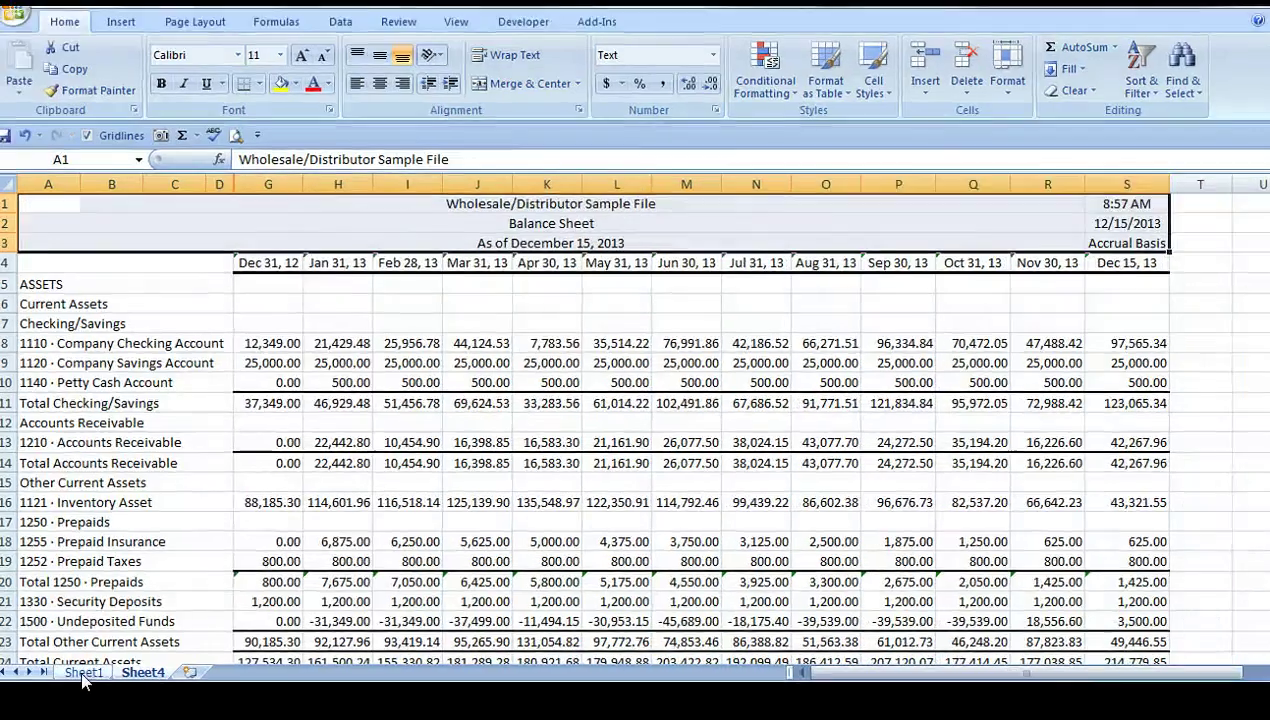
- Rename the sheets P&L and BS and add a new sheet named Ratios
{"action": "left_click", "coordinate": [84, 674]}
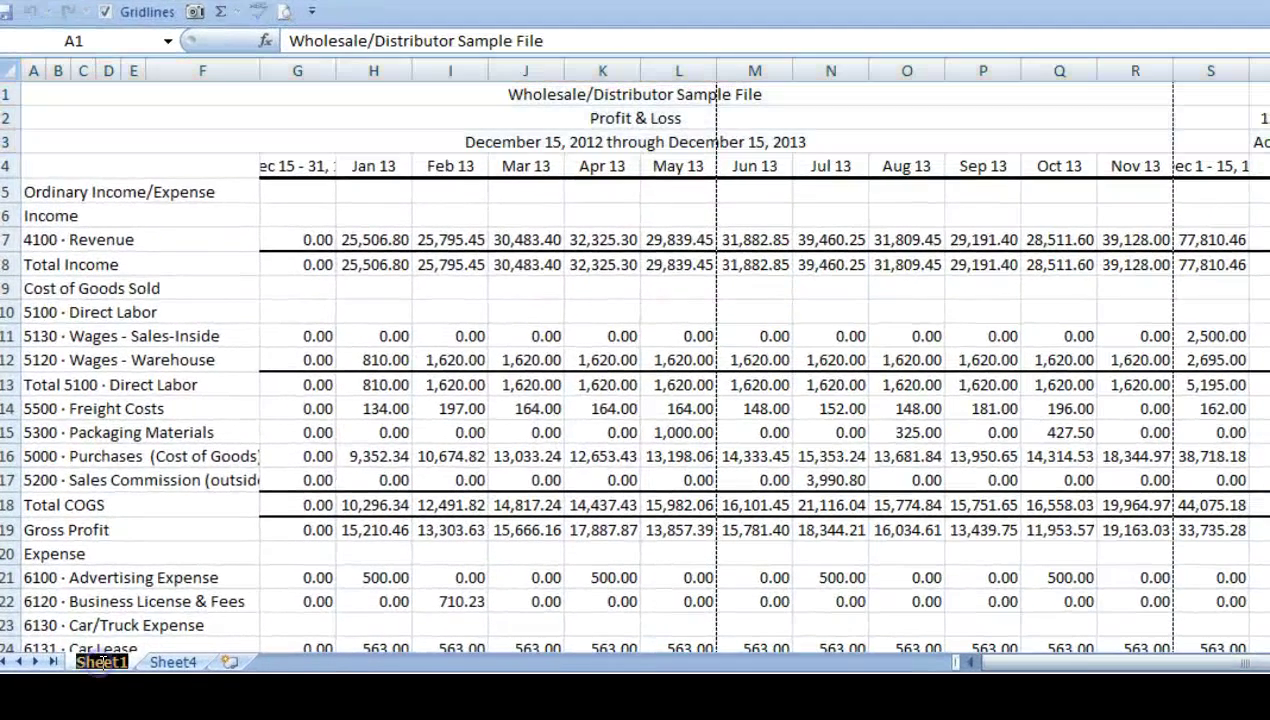
{"action": "type", "text": "P&L"}
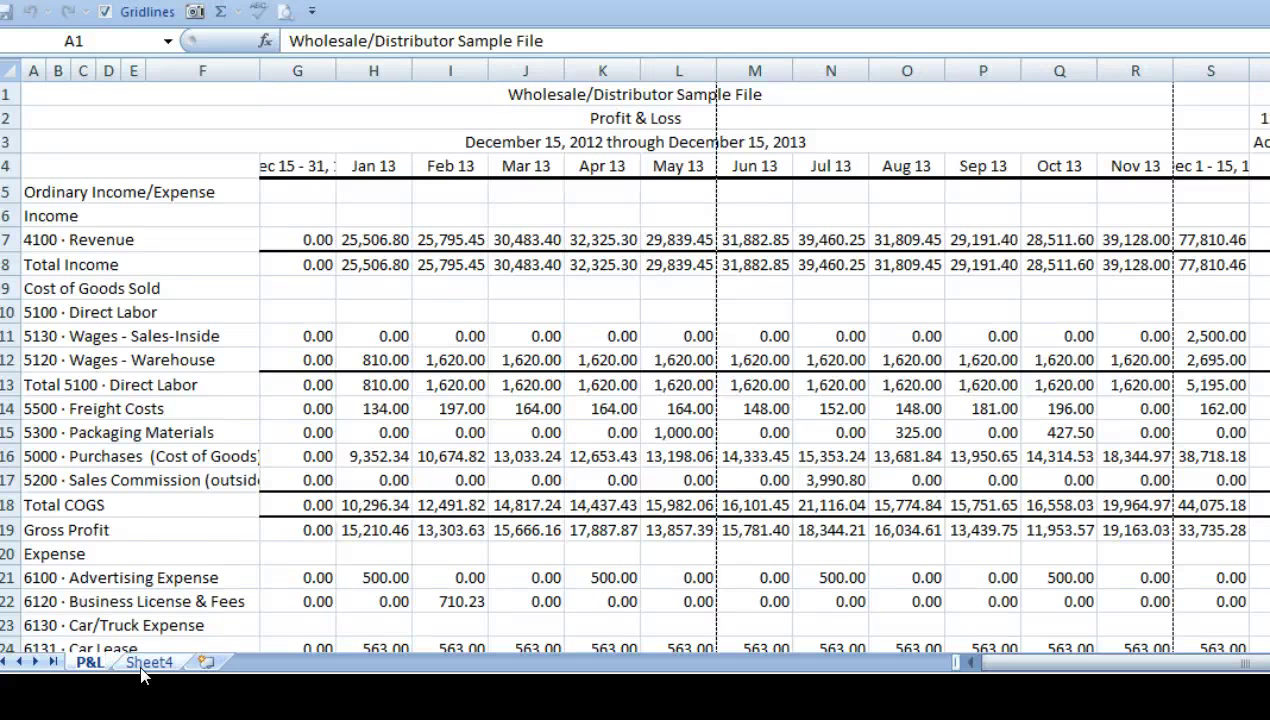
{"action": "double_click", "coordinate": [145, 663]}
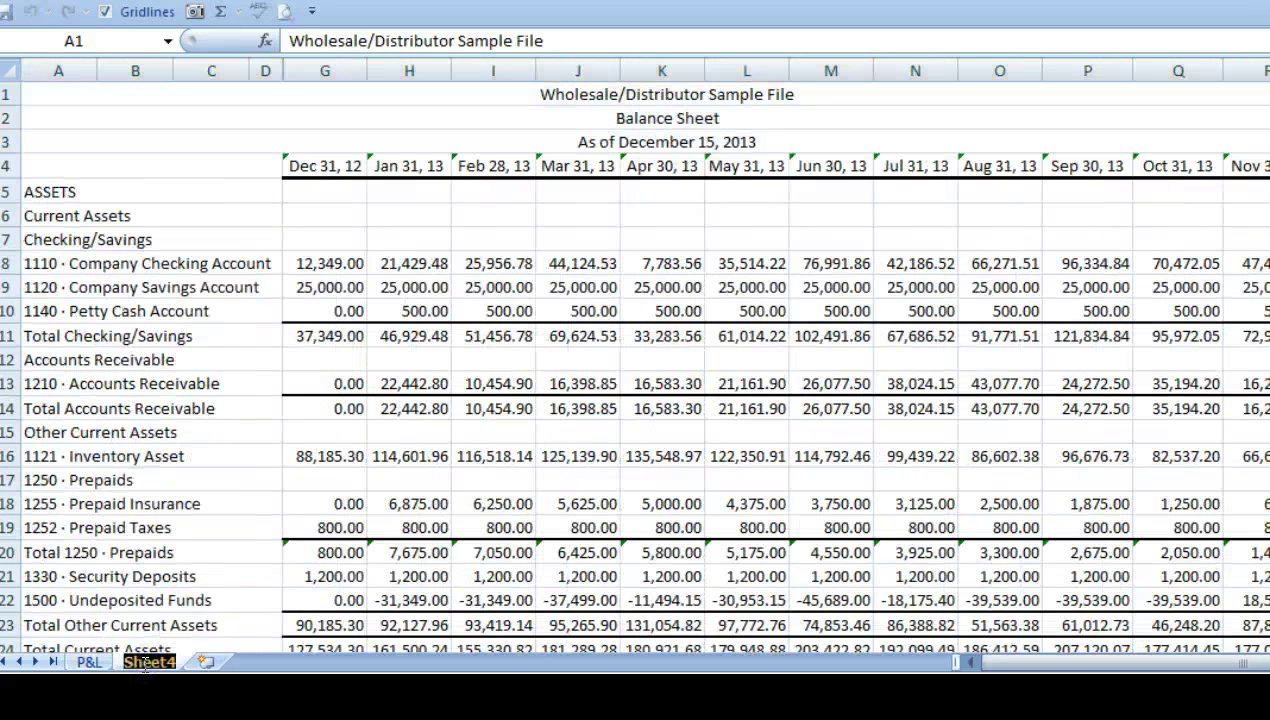
{"action": "type", "text": "BS"}
{"action": "left_click", "coordinate": [172, 663]}
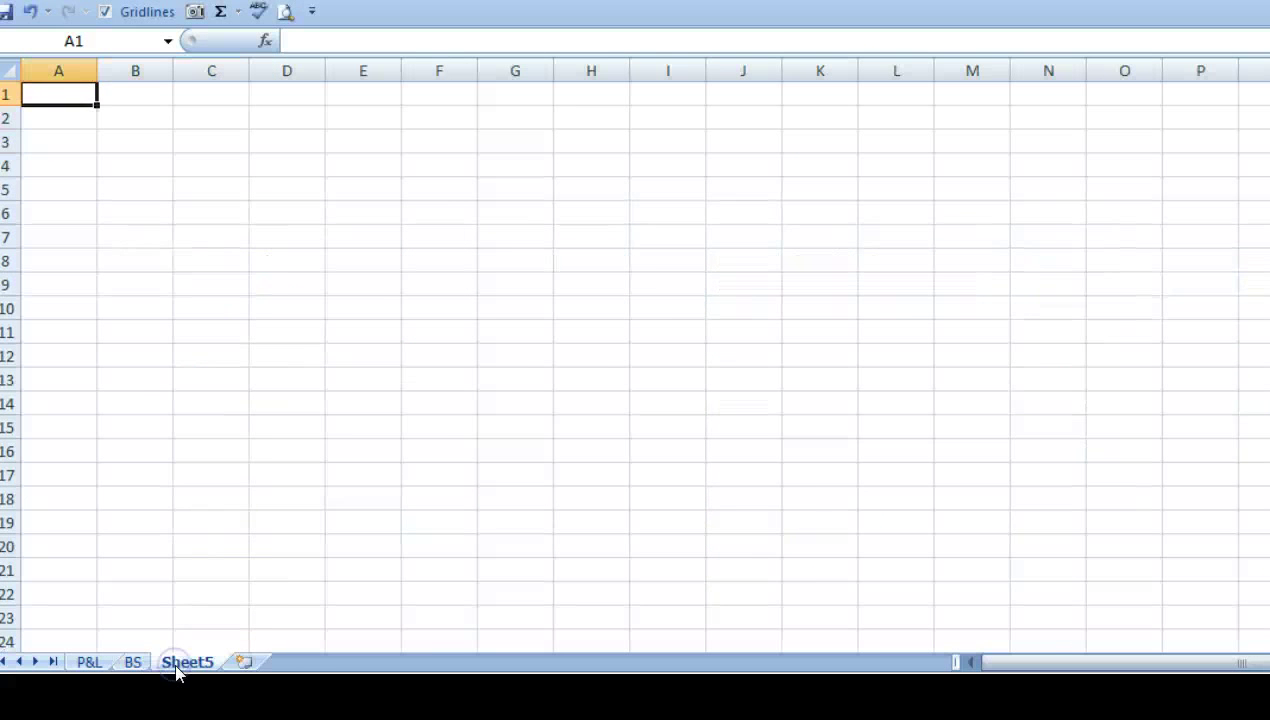
{"action": "double_click", "coordinate": [178, 663]}
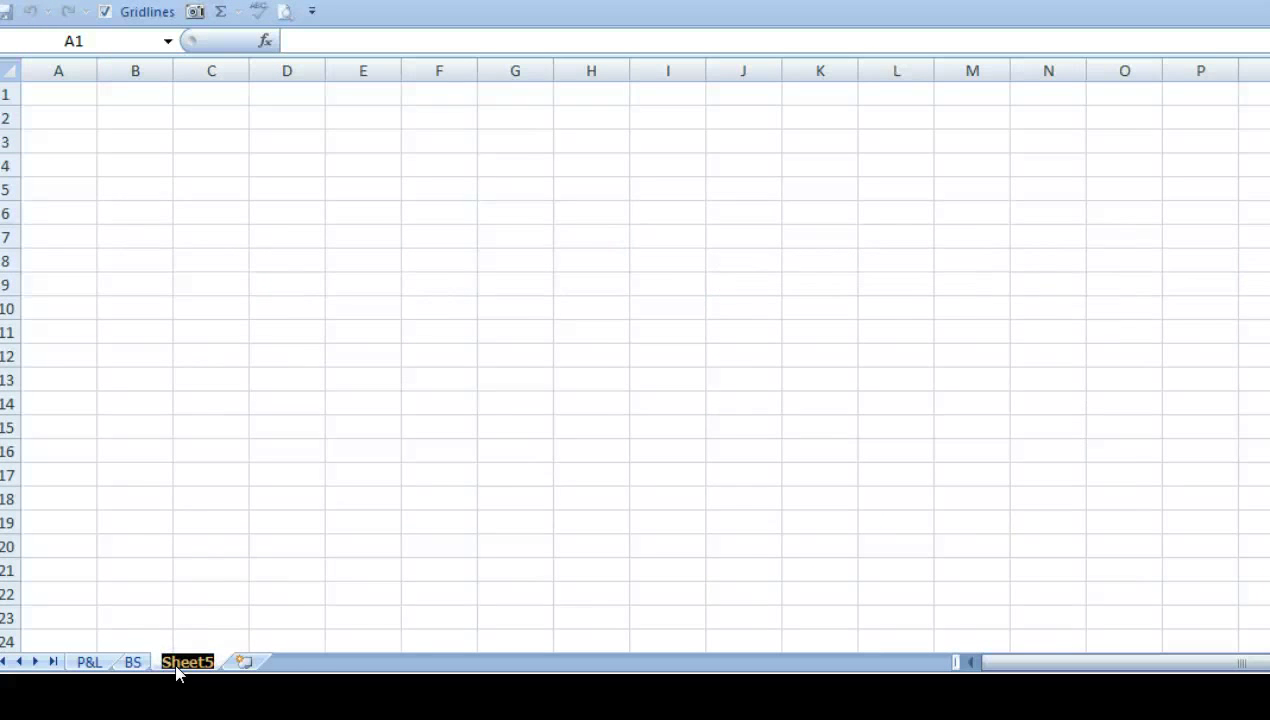
{"action": "type", "text": "Ratios"}
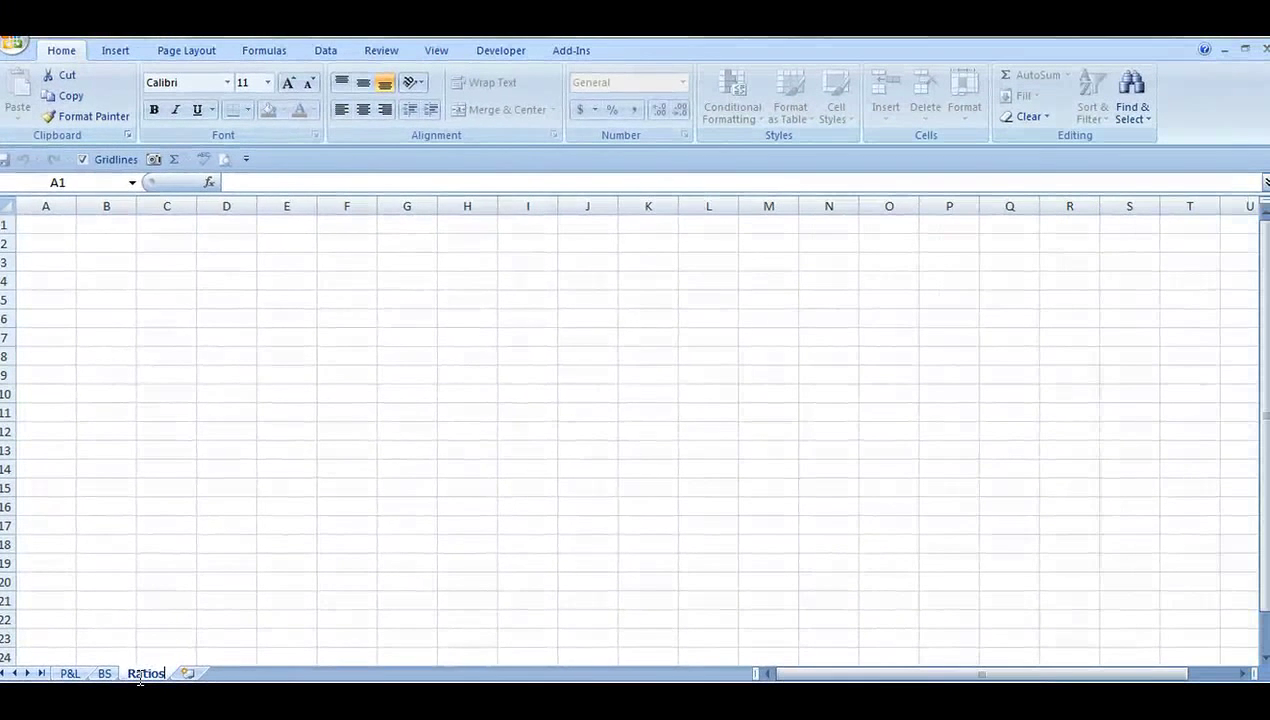
- Copy the P&L month header row, Dec 15 - 31, 12 through TOTAL
{"action": "left_click", "coordinate": [66, 673]}
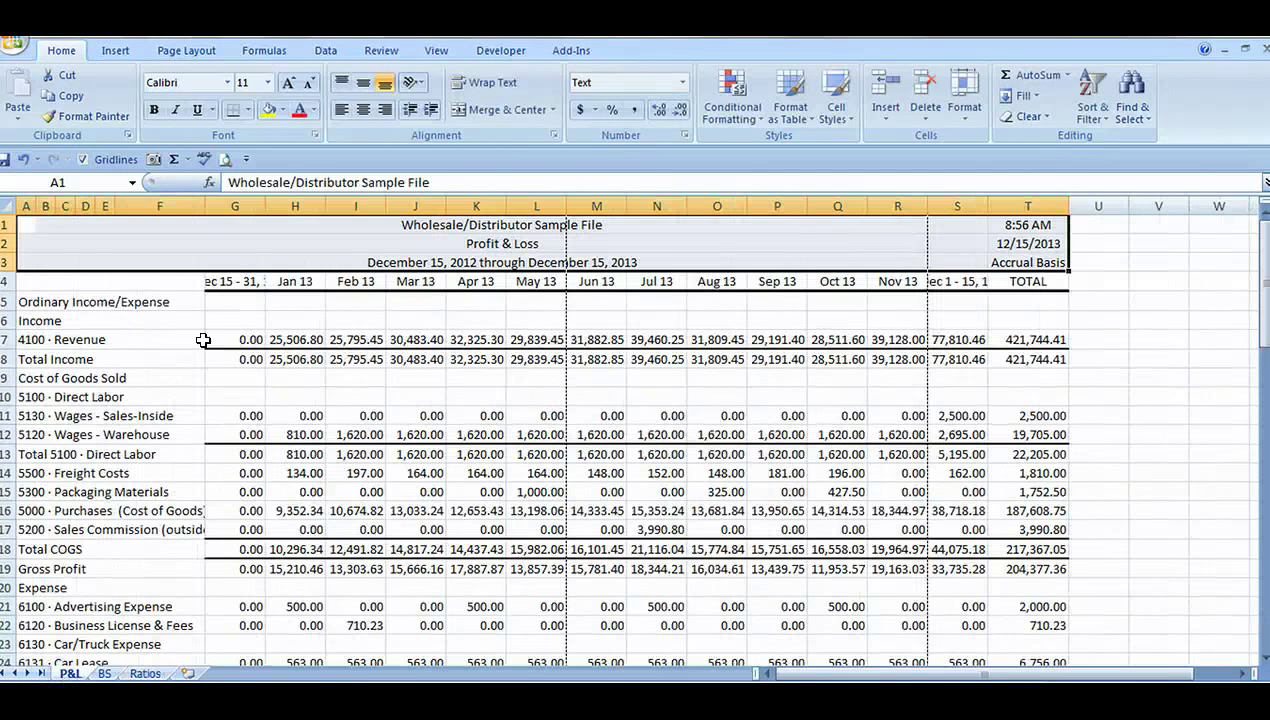
{"action": "left_click_drag", "start_coordinate": [221, 281], "coordinate": [1008, 283]}
{"action": "right_click", "coordinate": [1008, 283]}
{"action": "left_click", "coordinate": [1034, 316]}
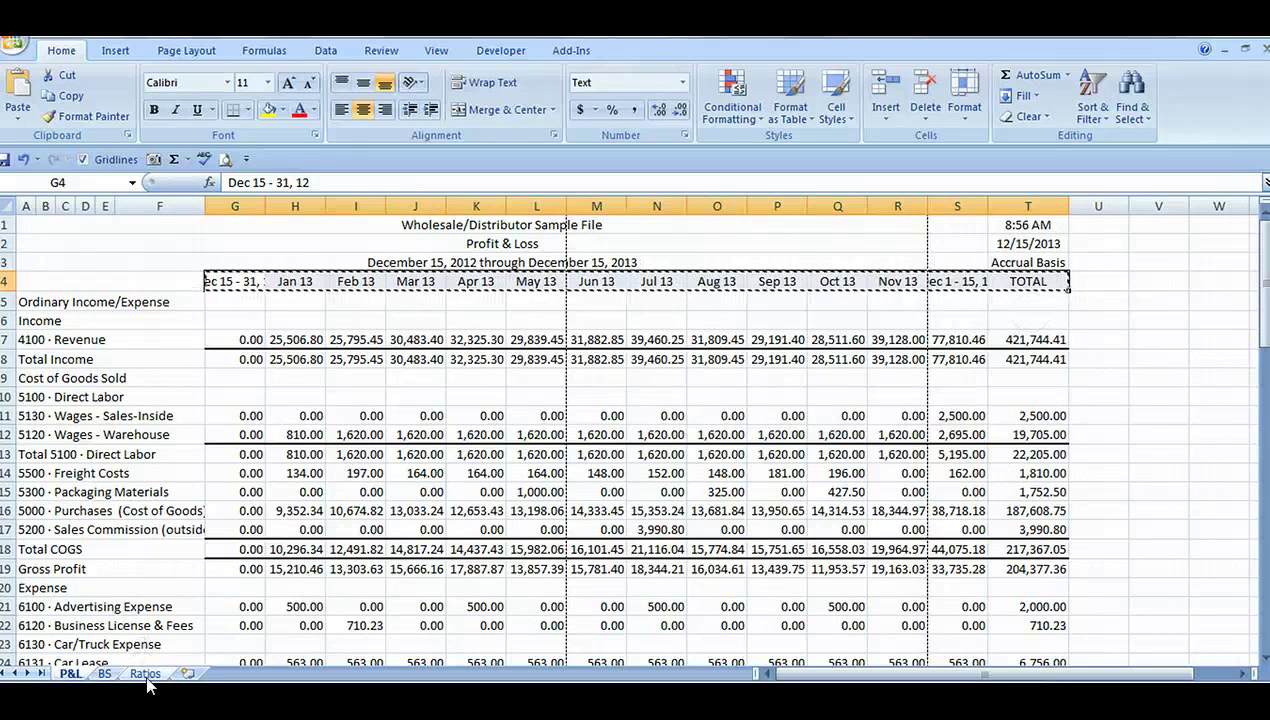
- Paste the headers into Ratios cell C3 and autofit columns C and O
{"action": "left_click", "coordinate": [145, 674]}
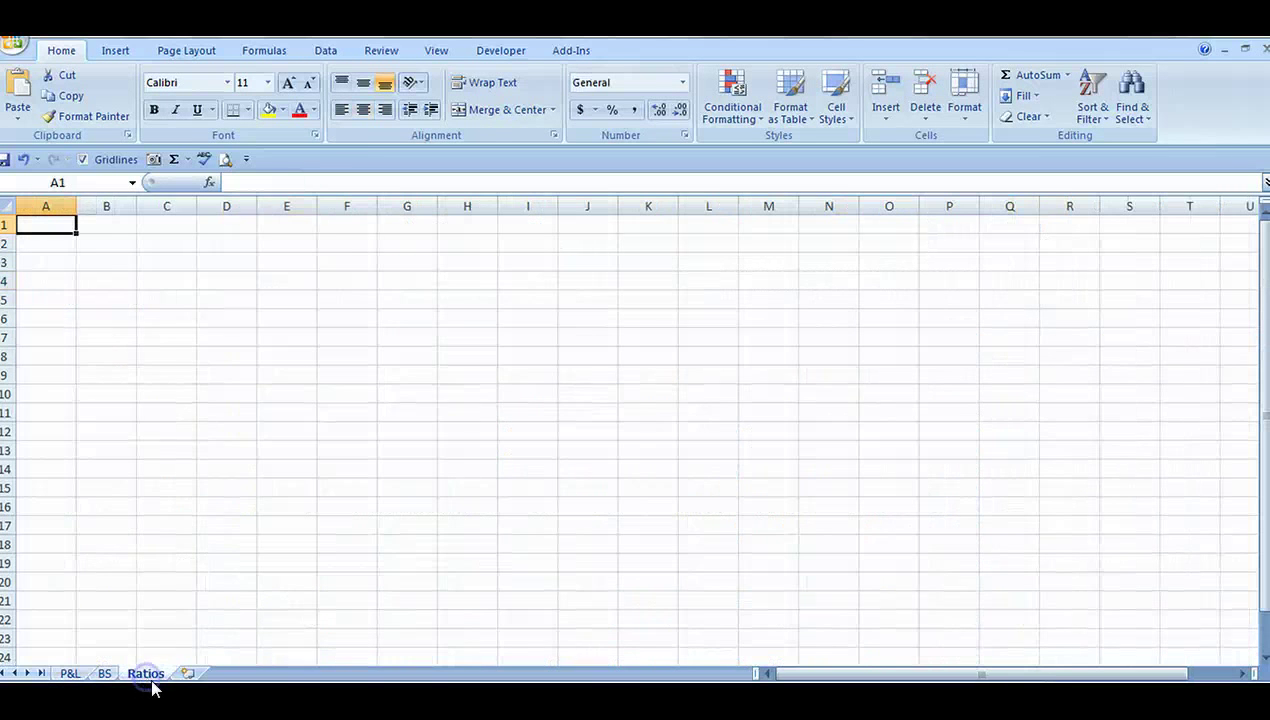
{"action": "left_click", "coordinate": [155, 263]}
{"action": "right_click", "coordinate": [156, 264]}
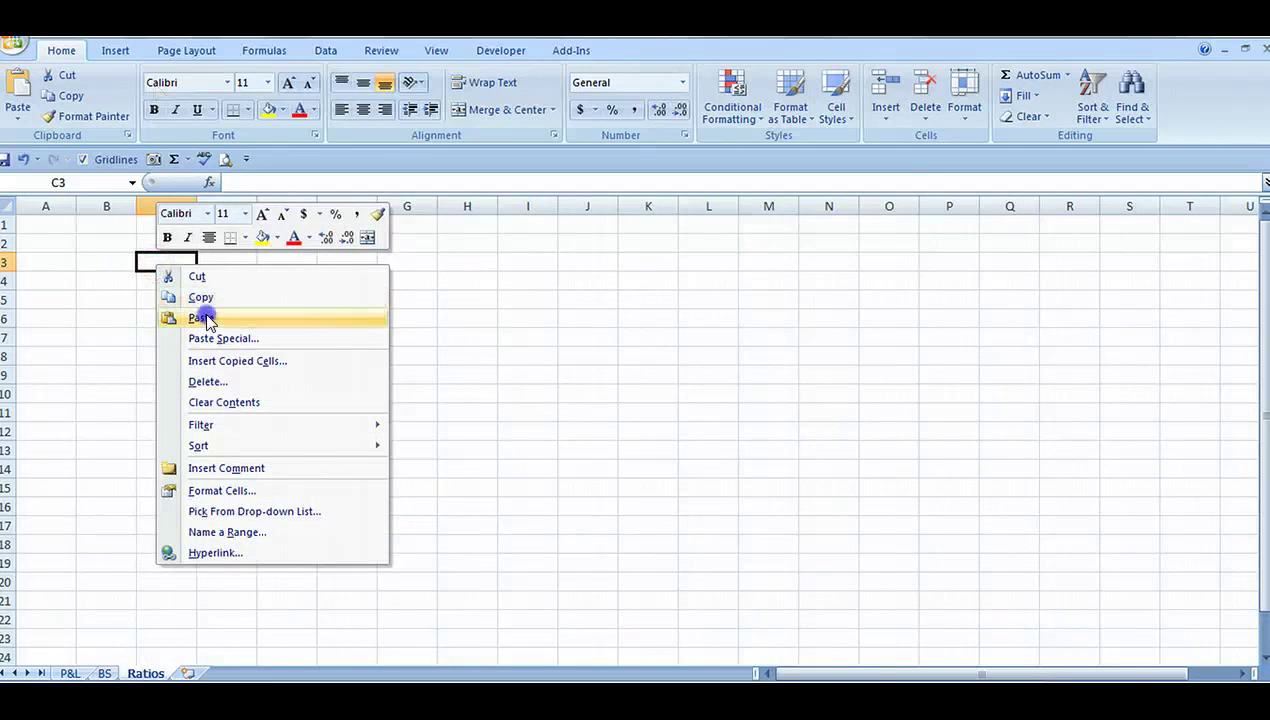
{"action": "left_click", "coordinate": [205, 318]}
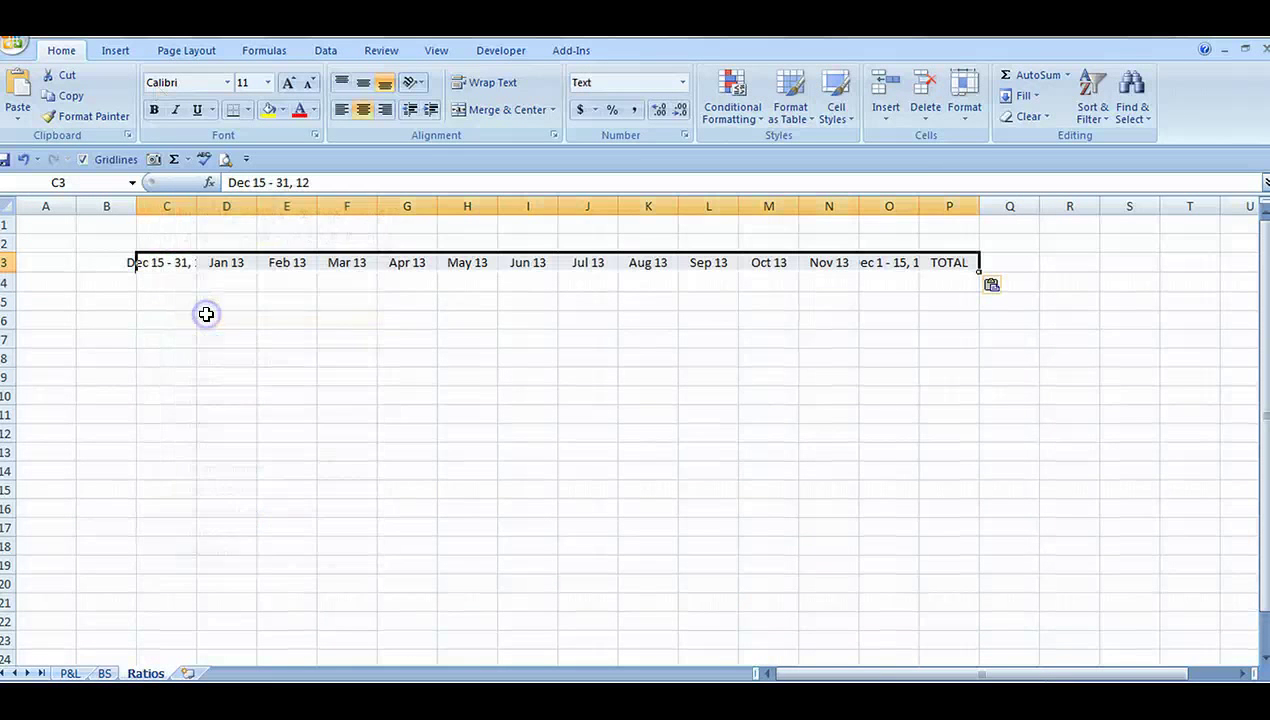
{"action": "double_click", "coordinate": [196, 206]}
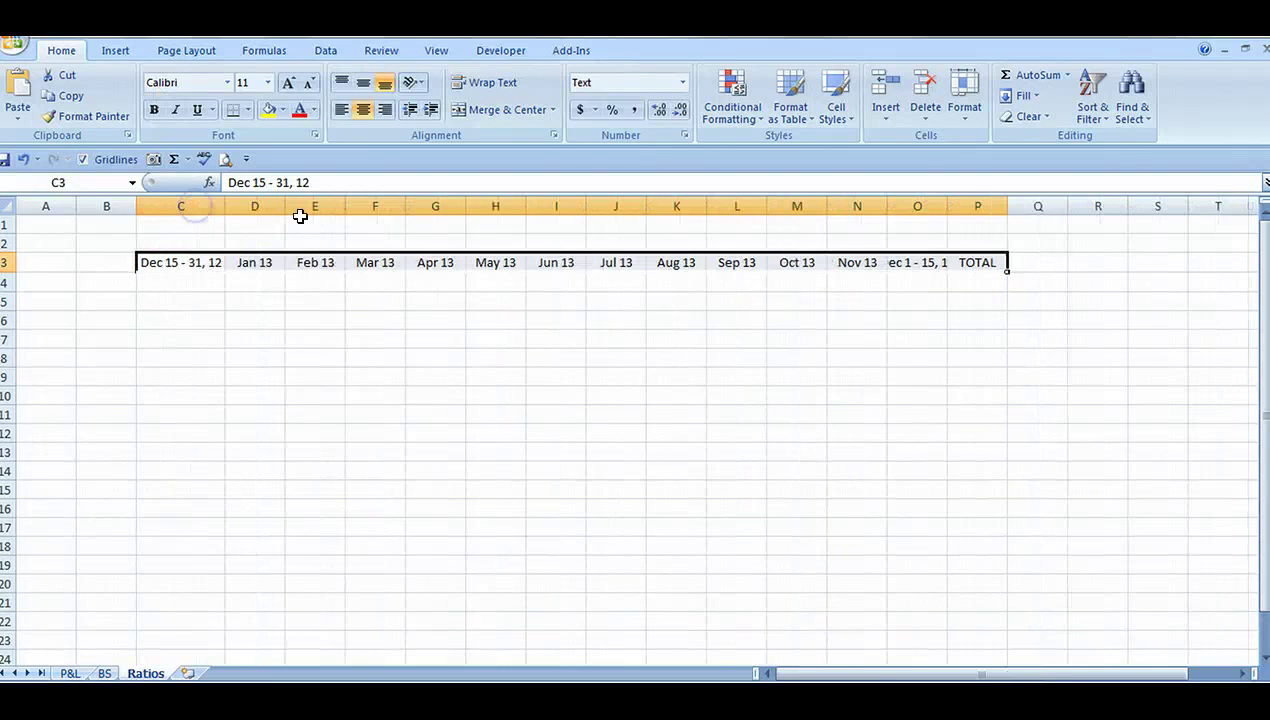
{"action": "double_click", "coordinate": [947, 206]}
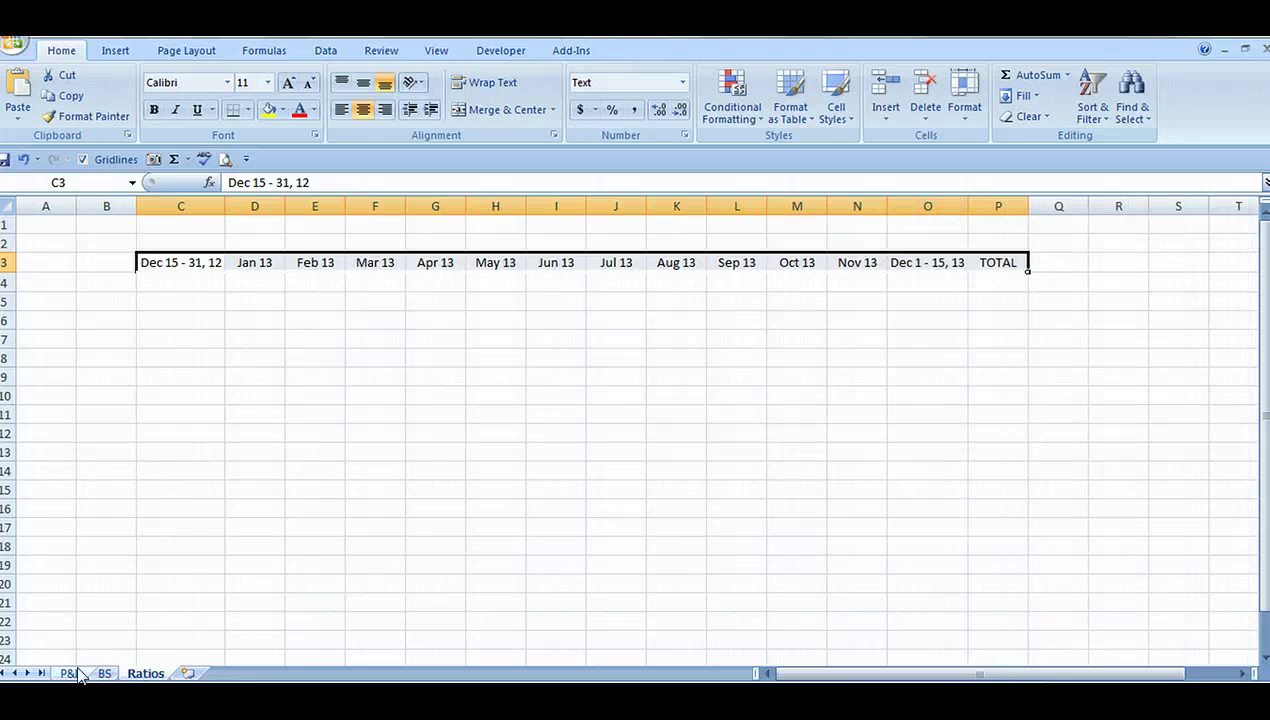
- Widen column B and label B4 Purchases and B5 Inventory on the Ratios sheet
{"action": "left_click", "coordinate": [100, 281]}
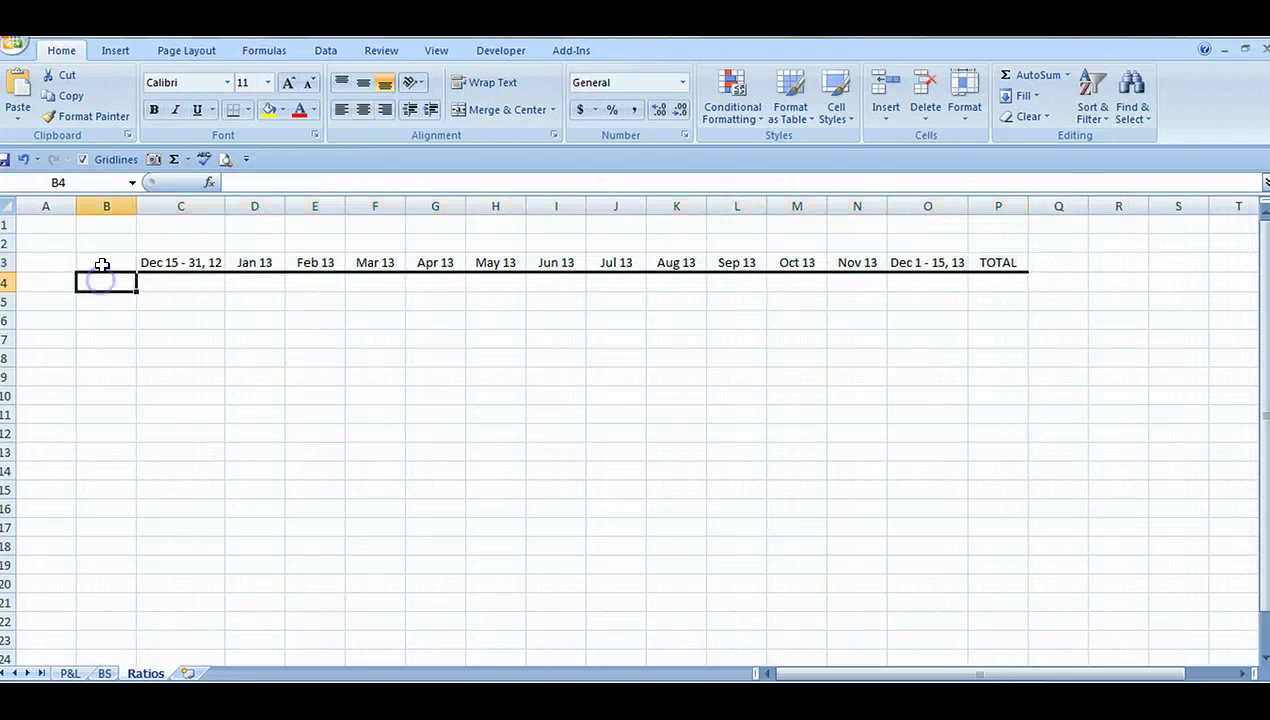
{"action": "left_click_drag", "start_coordinate": [136, 206], "coordinate": [160, 209]}
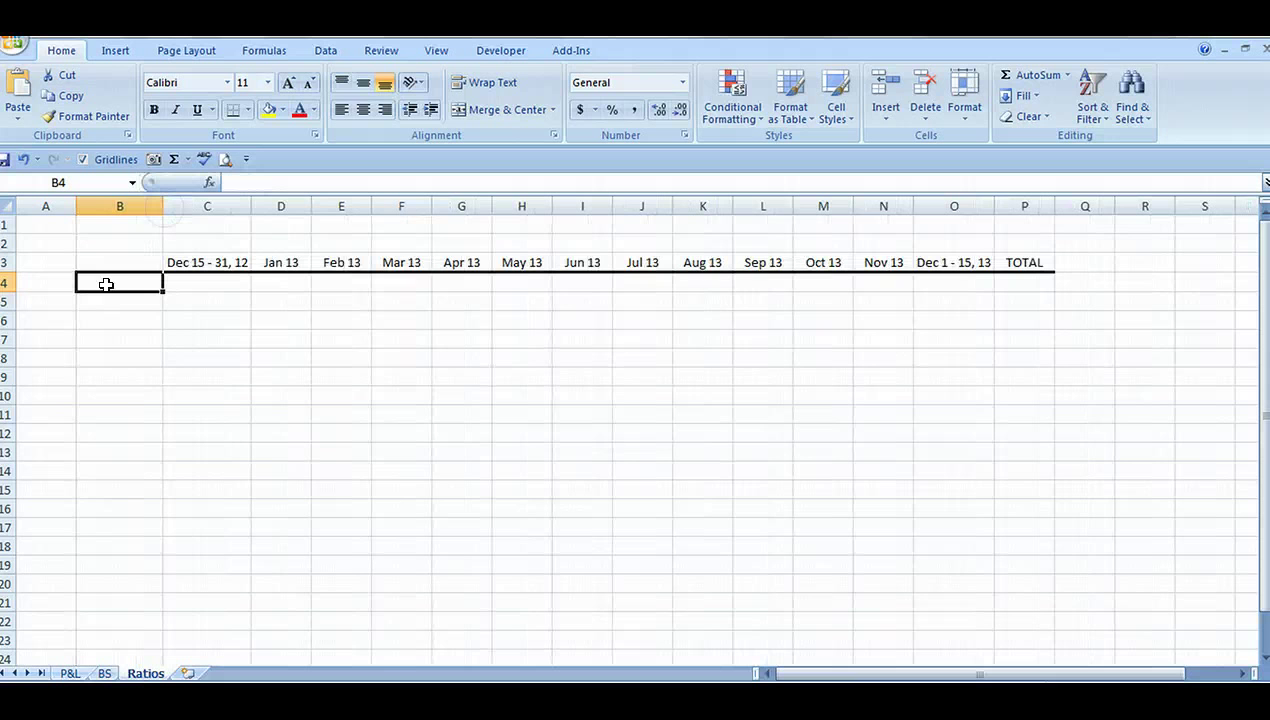
{"action": "type", "text": "Purchases"}
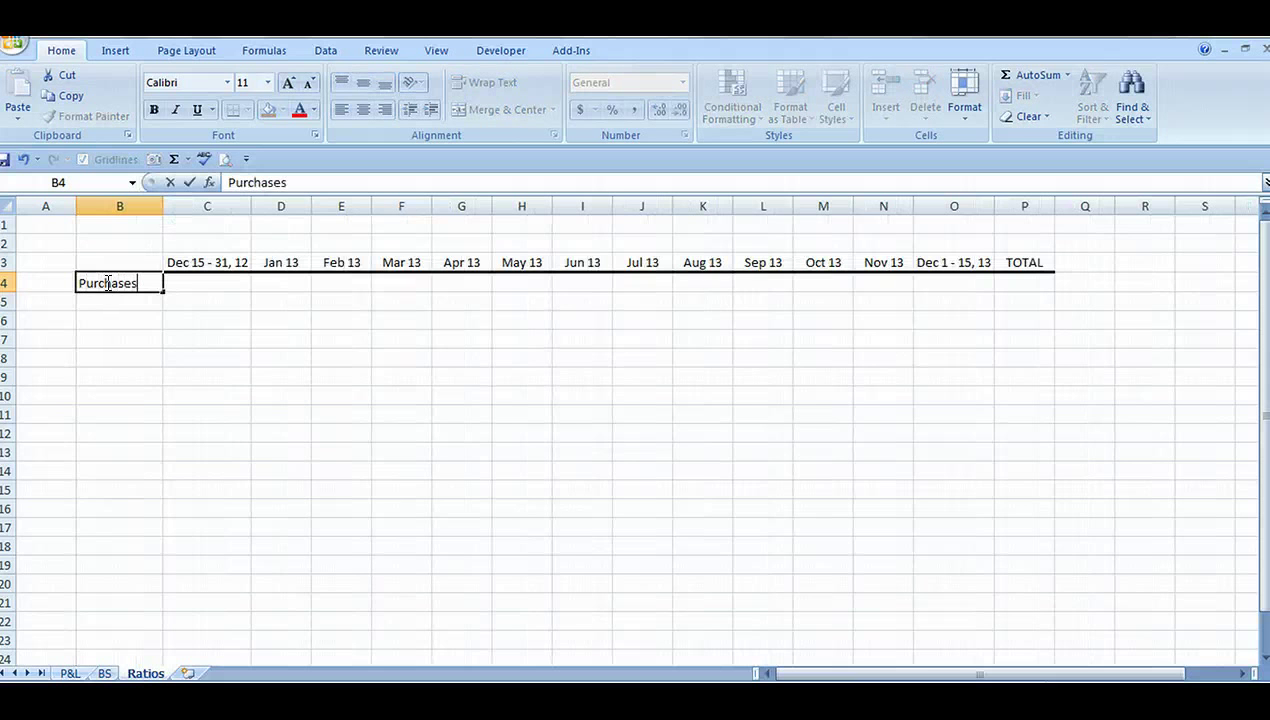
{"action": "key", "text": "Return"}
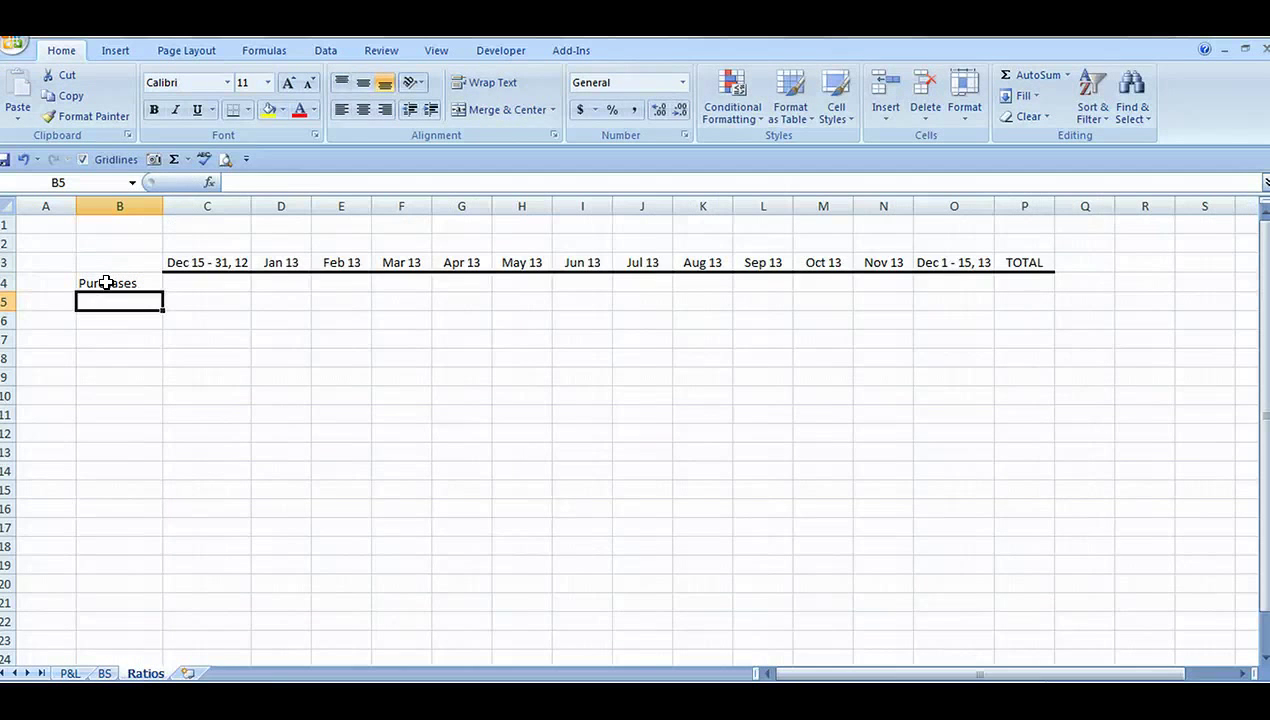
{"action": "type", "text": "Inventor"}
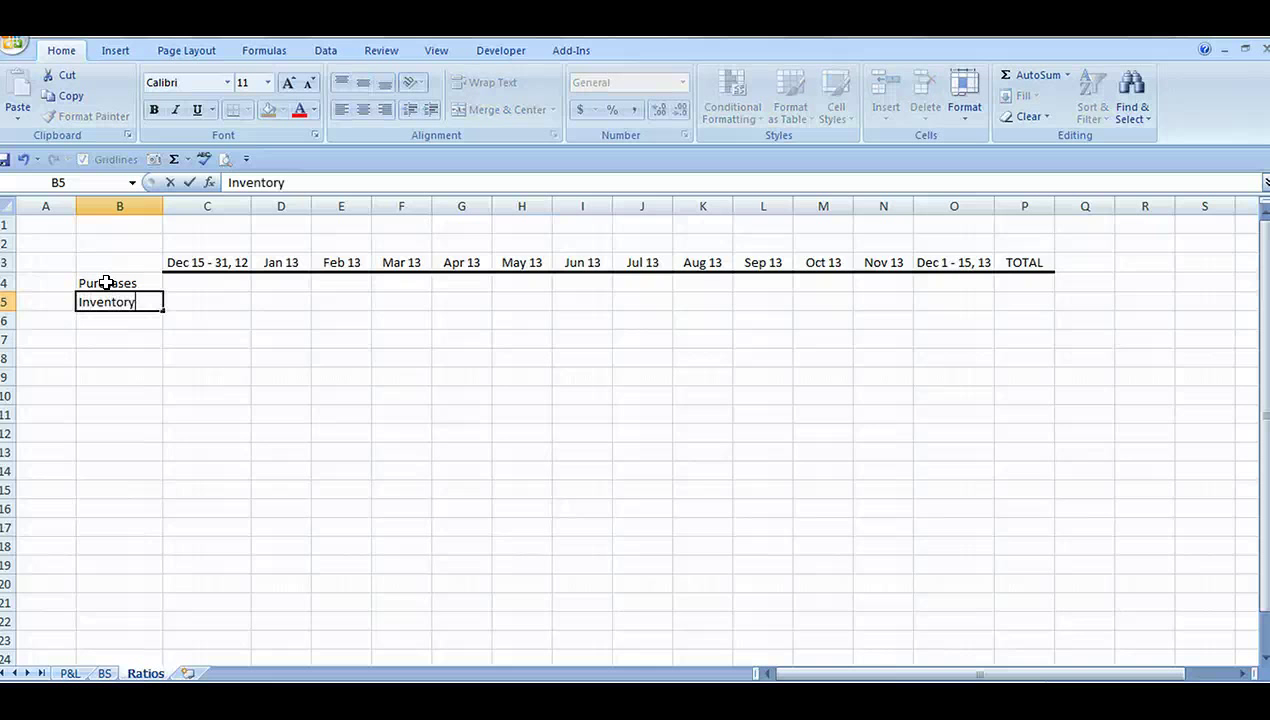
{"action": "type", "text": "y"}
{"action": "left_click", "coordinate": [178, 281]}
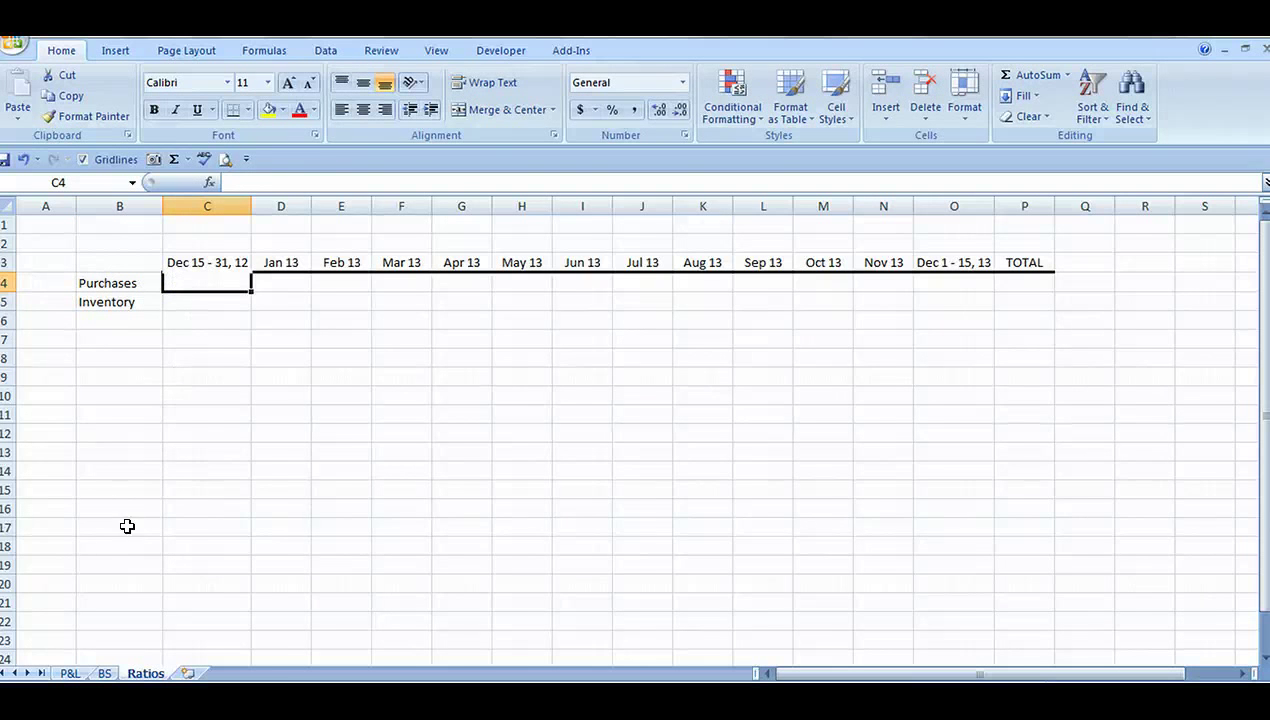
- Paste the P&L monthly Purchases figures into Ratios row 4, autofitting column P for the 187,608.75 total
{"action": "left_click", "coordinate": [70, 675]}
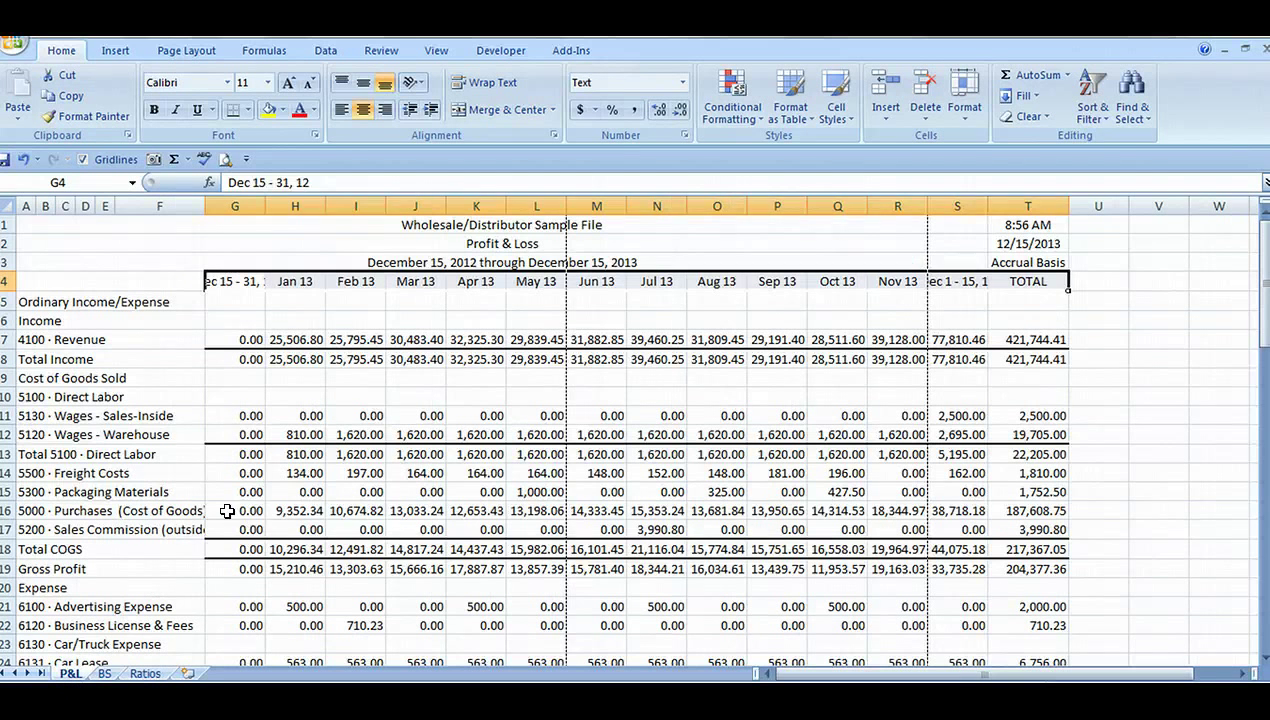
{"action": "left_click_drag", "start_coordinate": [228, 511], "coordinate": [1032, 513]}
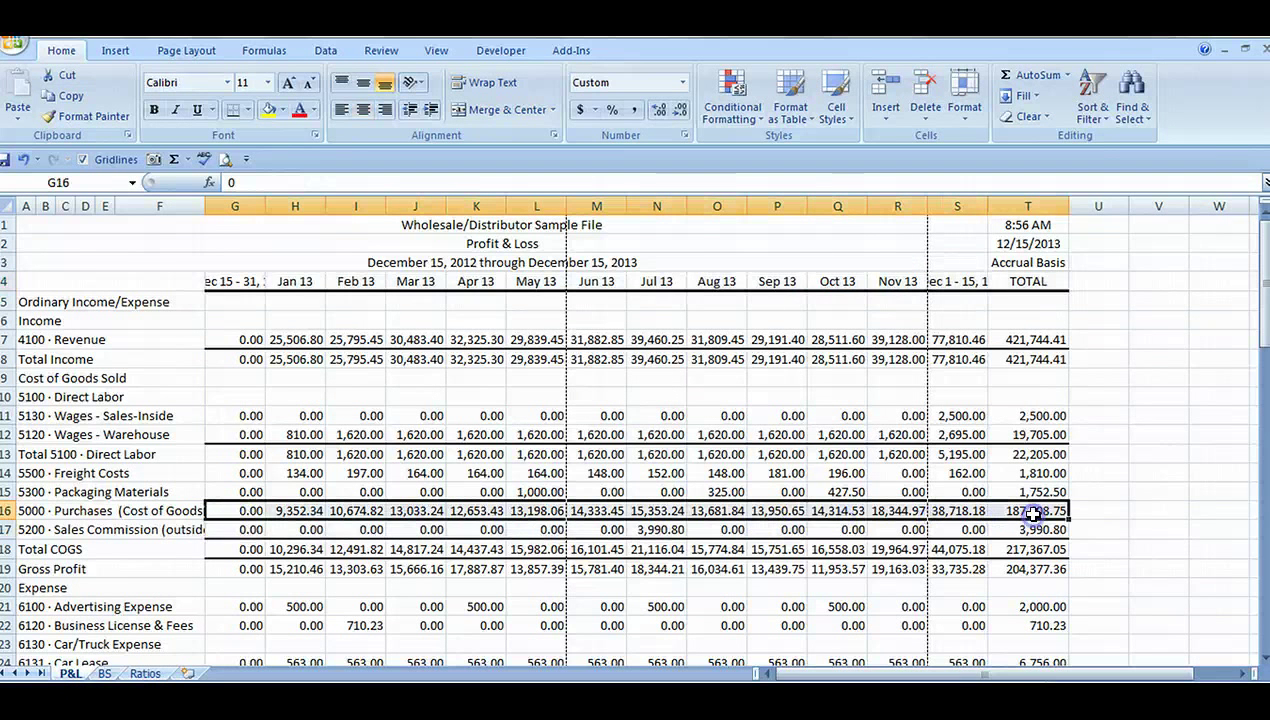
{"action": "right_click", "coordinate": [1032, 513]}
{"action": "left_click", "coordinate": [1085, 86]}
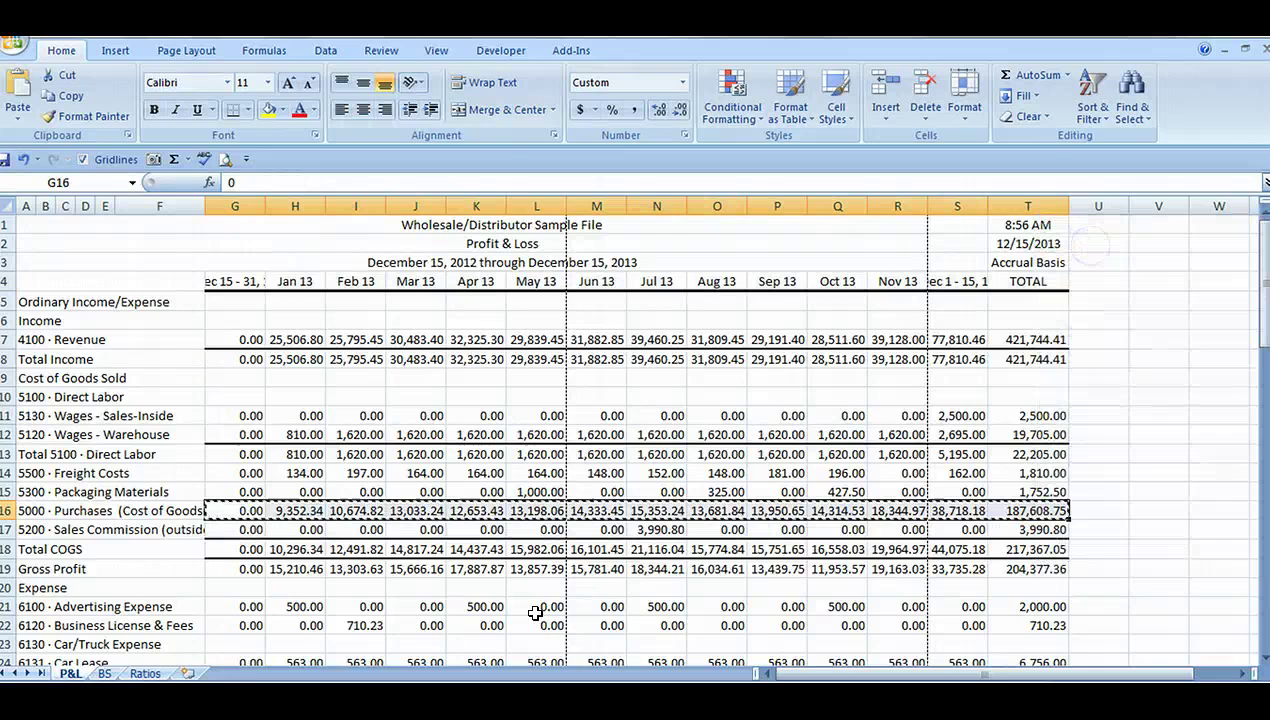
{"action": "left_click", "coordinate": [145, 674]}
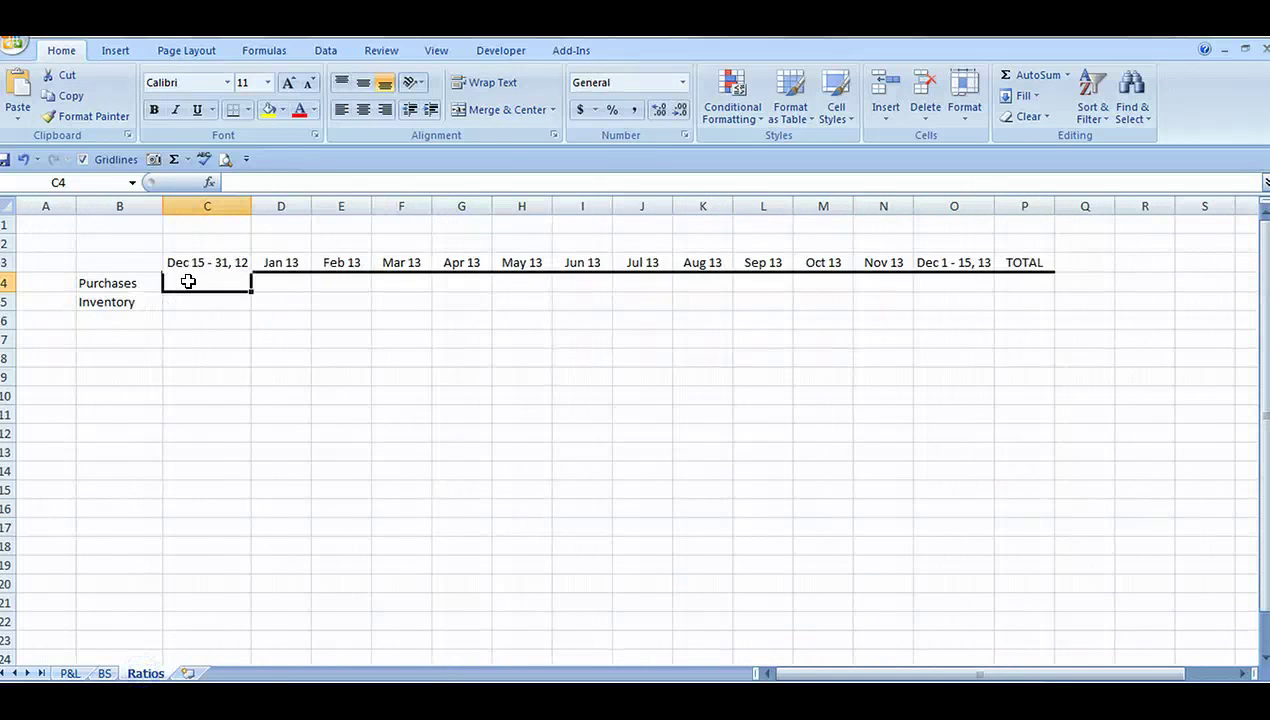
{"action": "right_click", "coordinate": [183, 279]}
{"action": "left_click", "coordinate": [217, 330]}
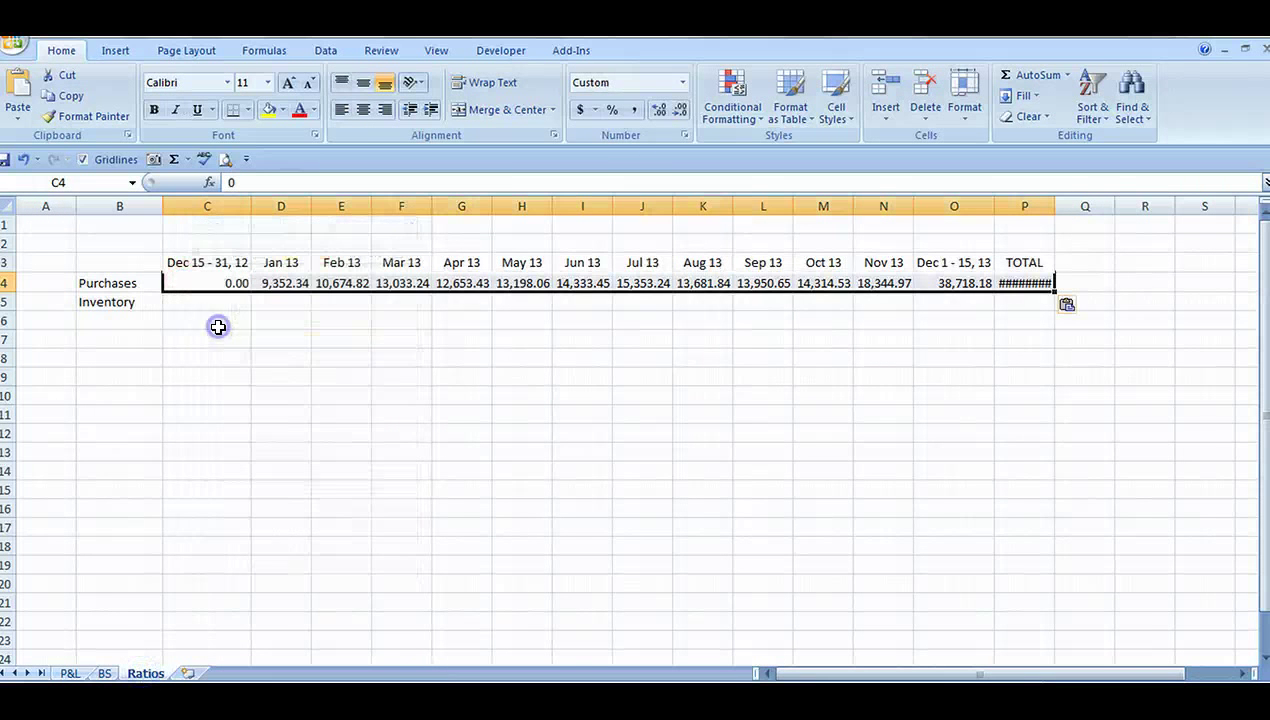
{"action": "double_click", "coordinate": [1056, 206]}
{"action": "left_click", "coordinate": [207, 302]}
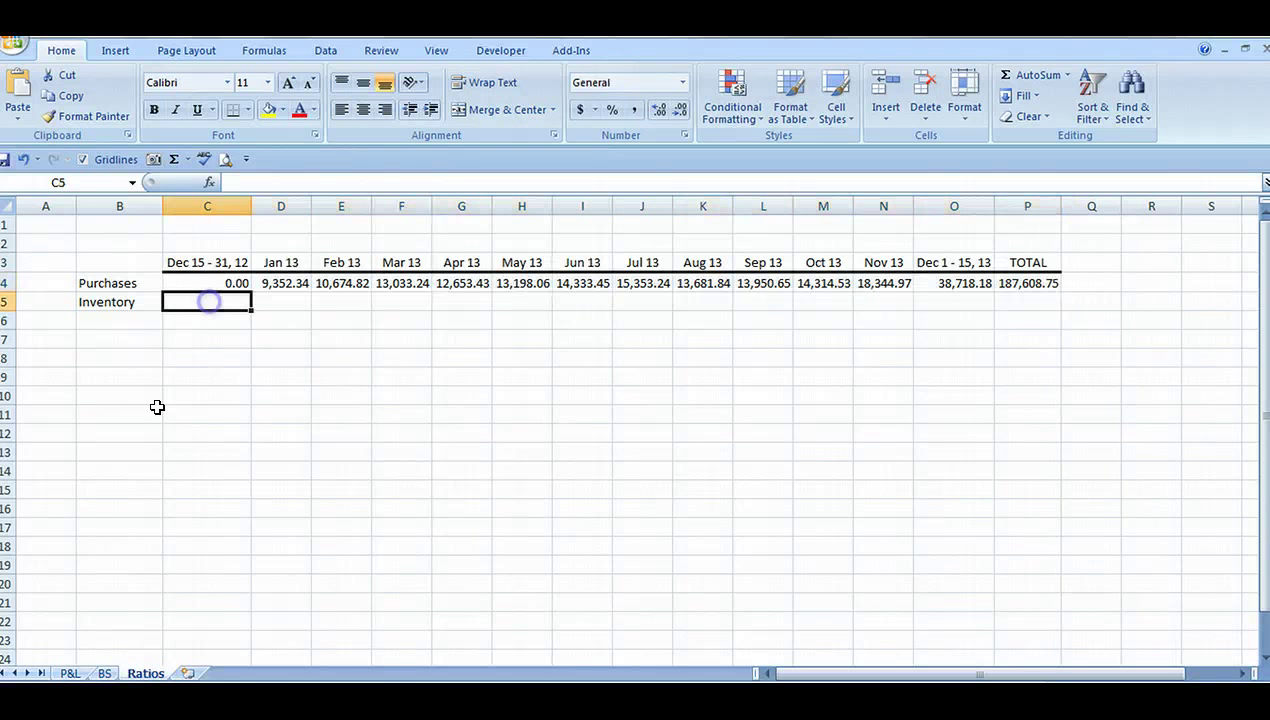
- Copy the BS Inventory Asset balances (G16:S16) into Ratios row 5 at C5 and auto-fit columns D:I
{"action": "left_click", "coordinate": [104, 674]}
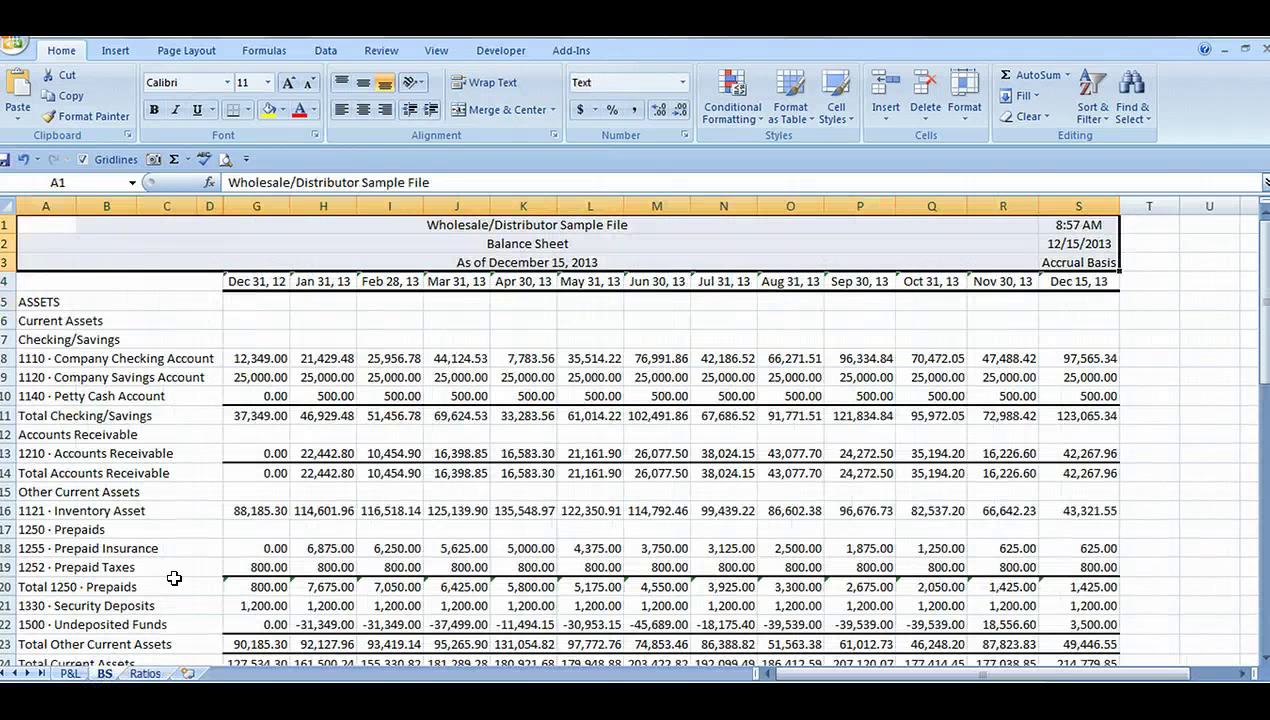
{"action": "left_click_drag", "start_coordinate": [237, 510], "coordinate": [1051, 514]}
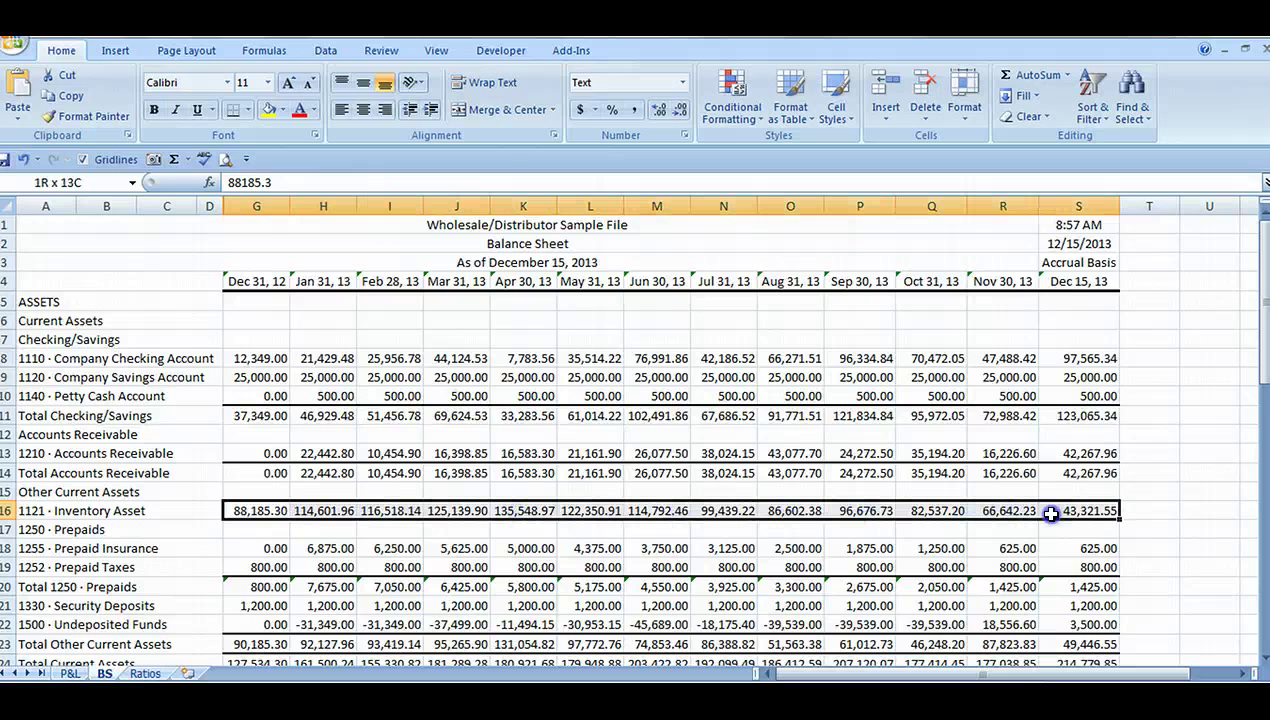
{"action": "right_click", "coordinate": [1051, 514]}
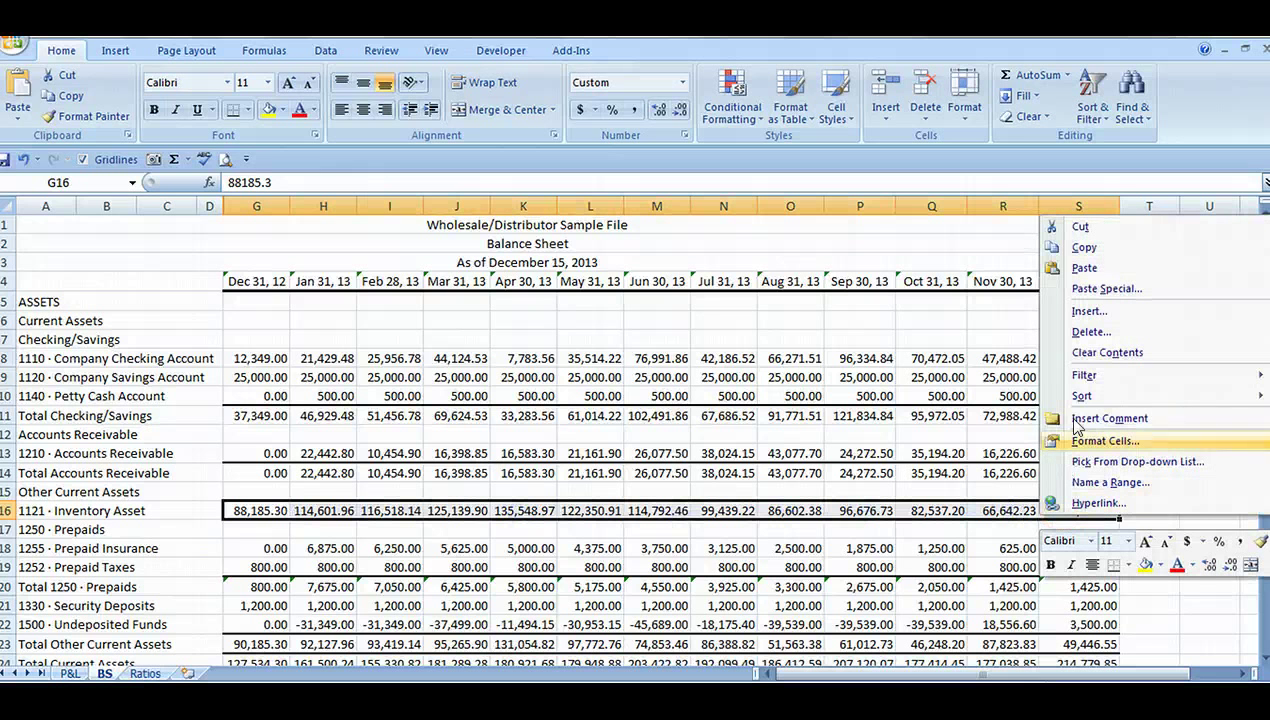
{"action": "left_click", "coordinate": [1077, 247]}
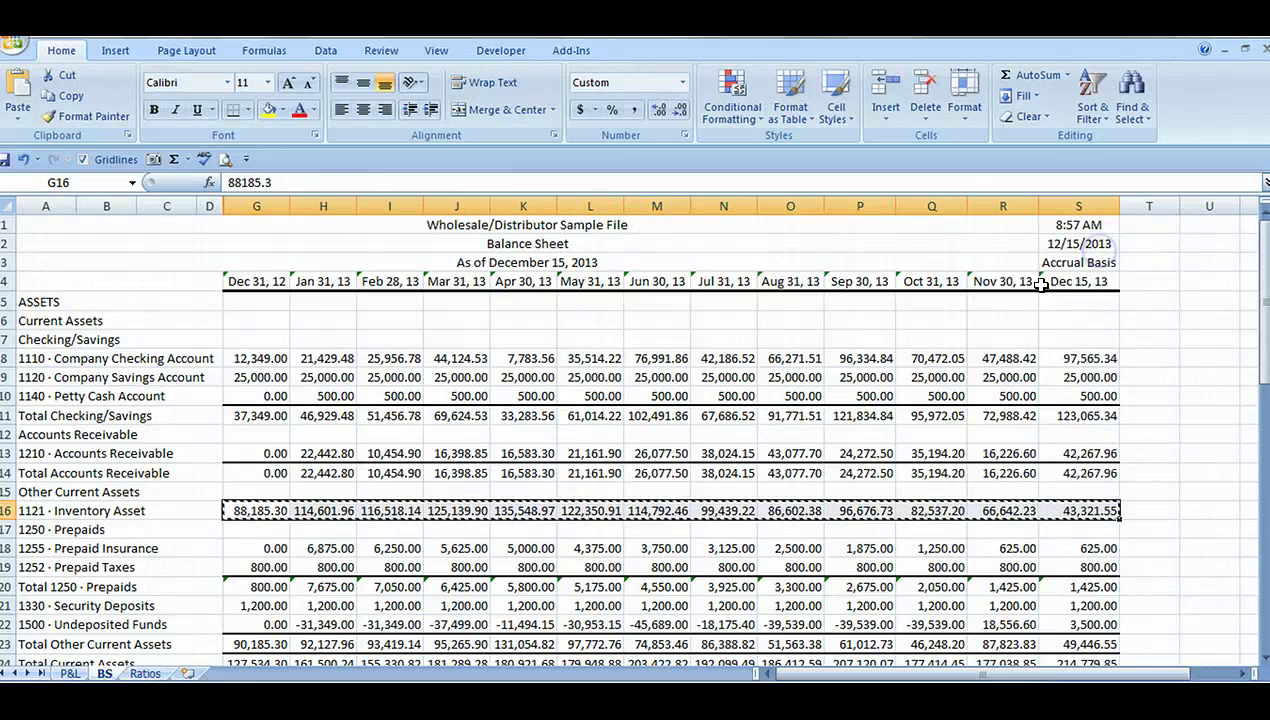
{"action": "left_click", "coordinate": [150, 674]}
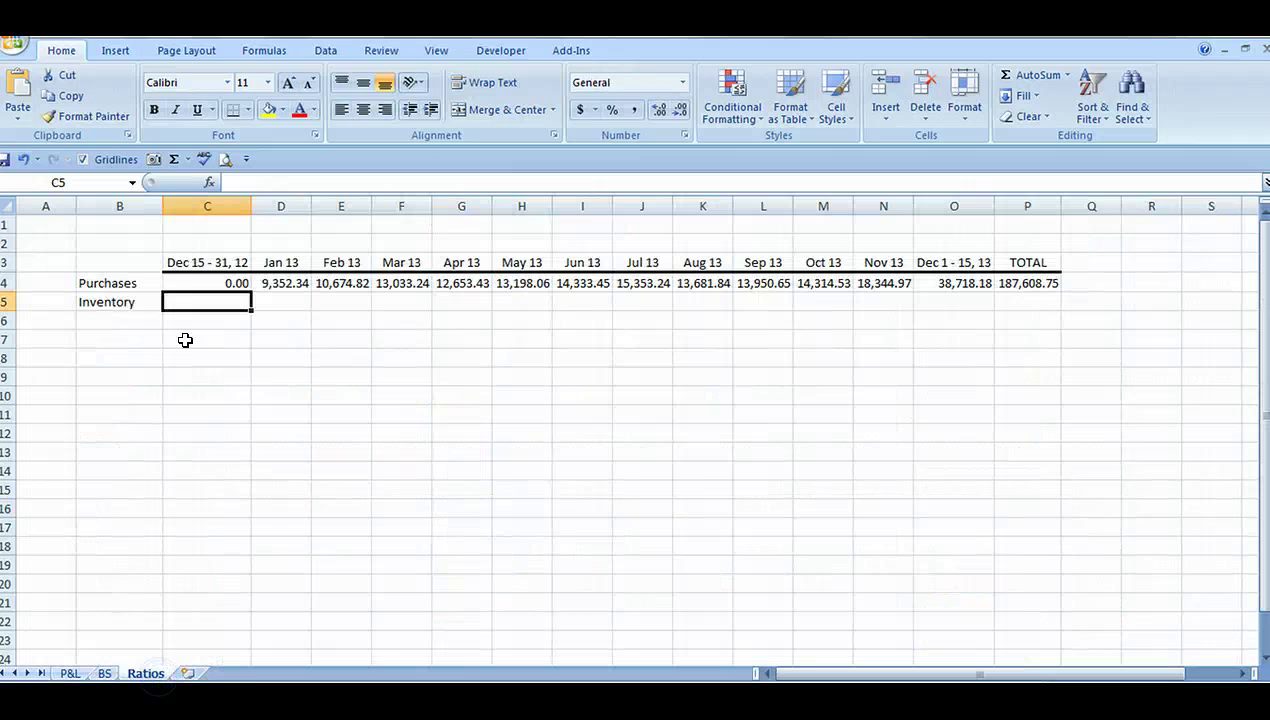
{"action": "right_click", "coordinate": [191, 301]}
{"action": "left_click", "coordinate": [246, 357]}
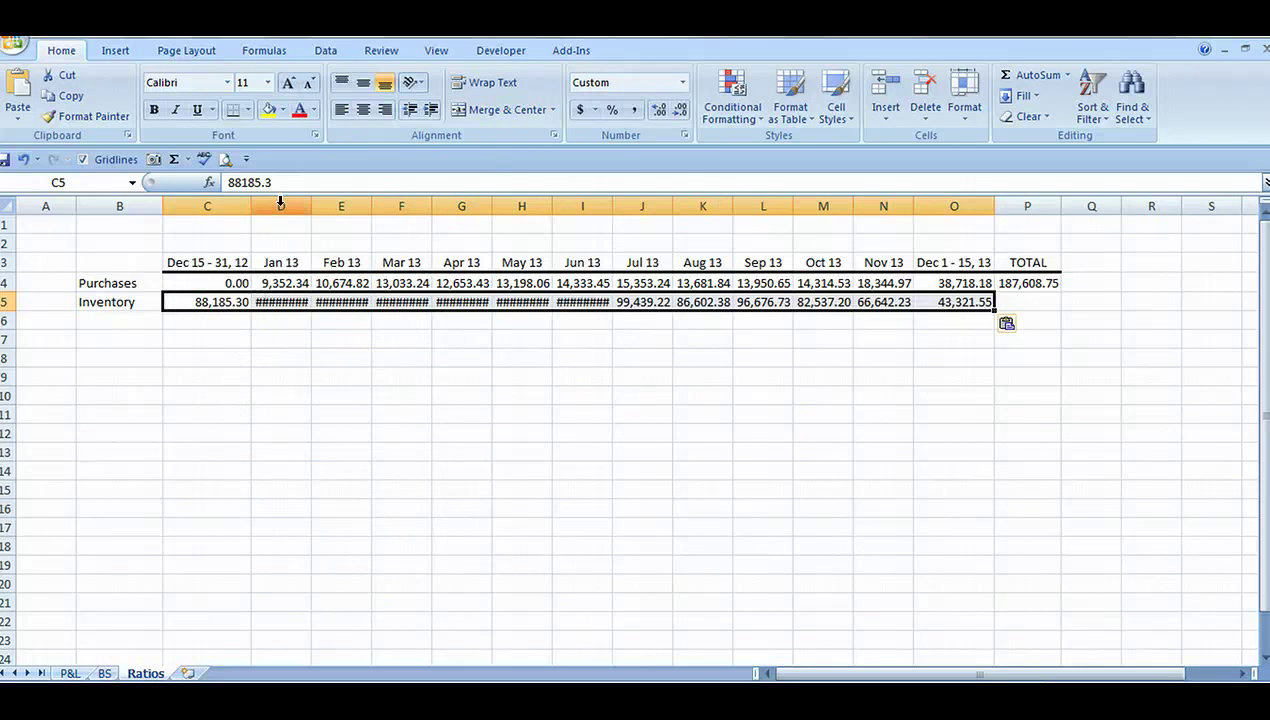
{"action": "left_click_drag", "start_coordinate": [281, 205], "coordinate": [567, 197]}
{"action": "double_click", "coordinate": [553, 204]}
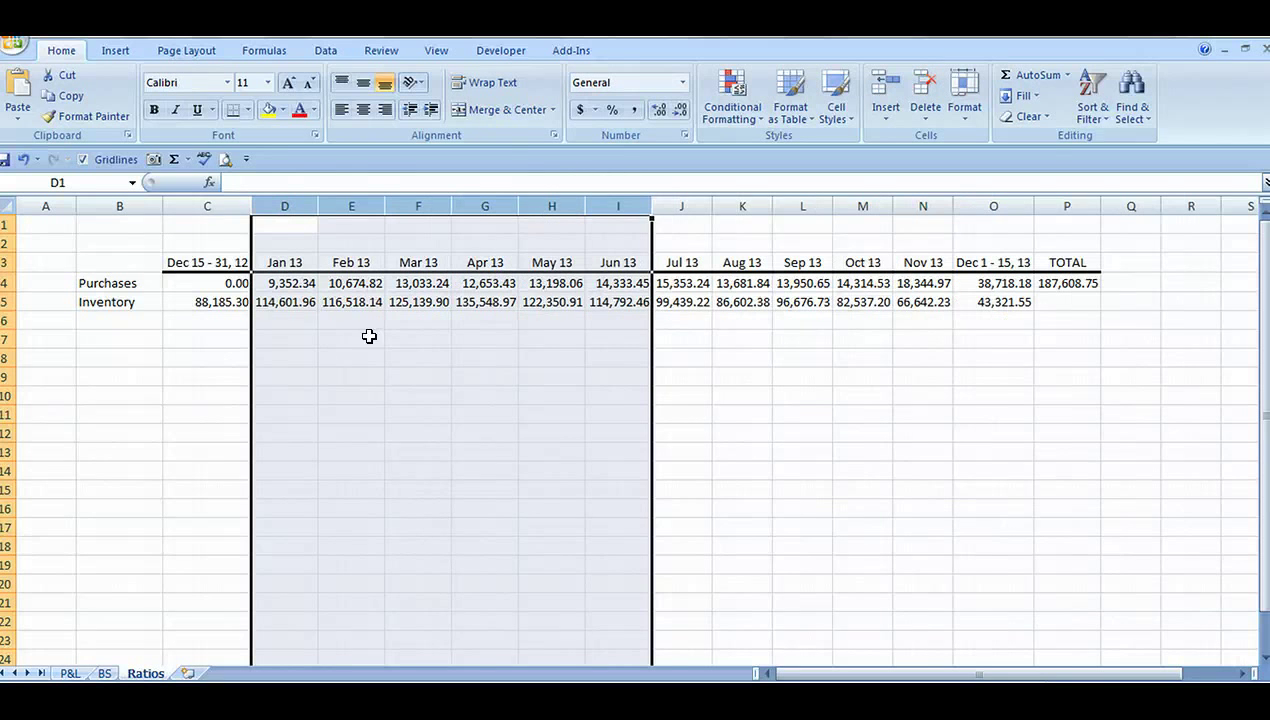
- Enter the headings Purchases, Ave Purch, Ave Inven, Inven Turn and Inven Days across F7:J7
{"action": "left_click", "coordinate": [212, 400]}
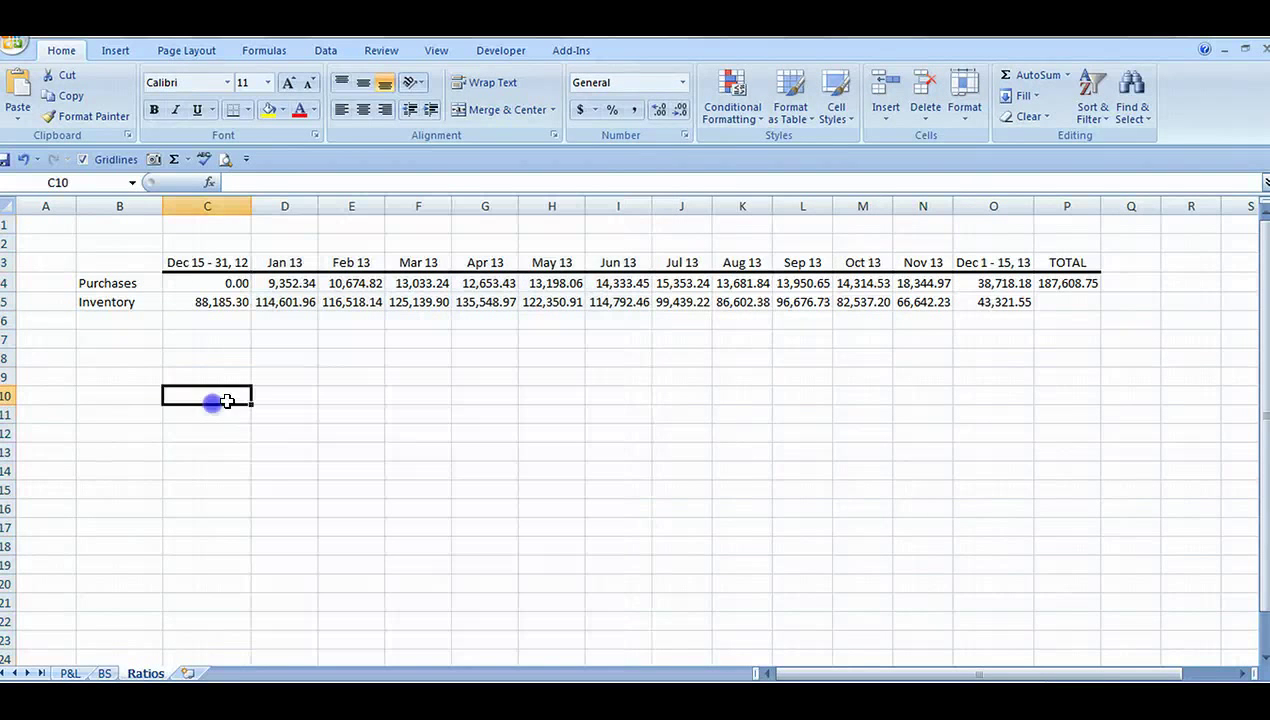
{"action": "key", "text": "alt+p"}
{"action": "left_click", "coordinate": [411, 347]}
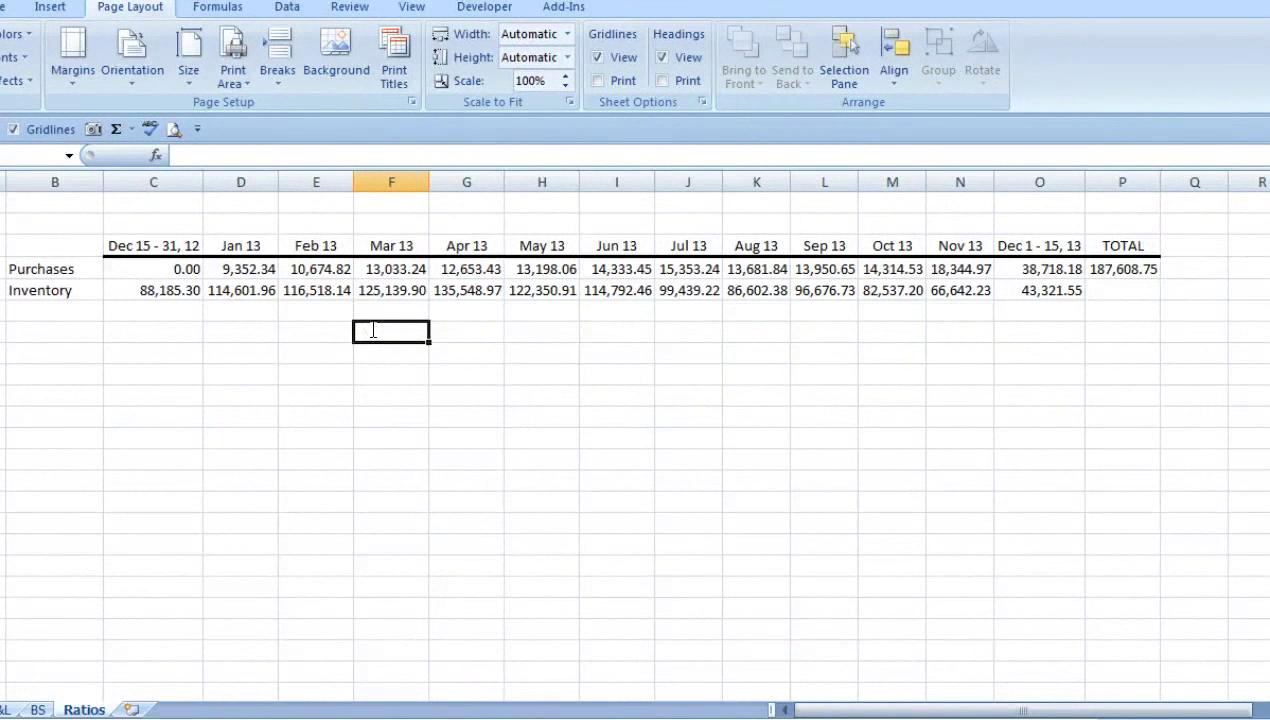
{"action": "type", "text": "Purchases"}
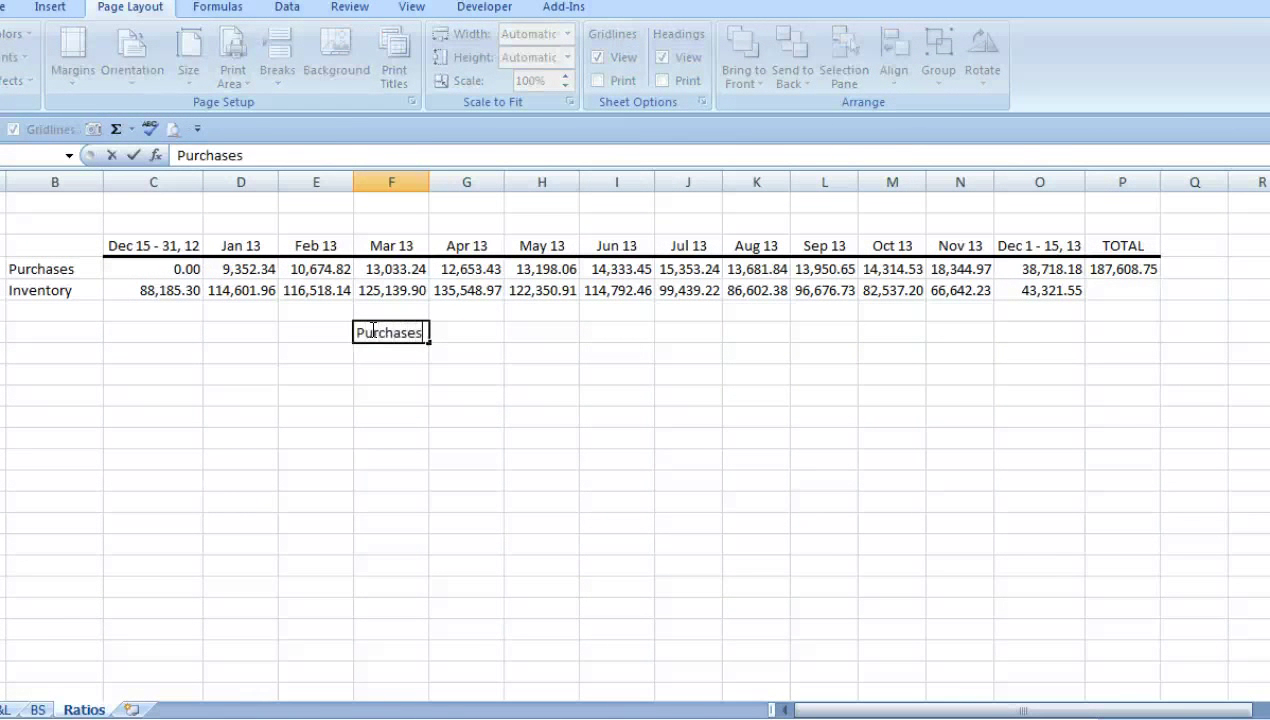
{"action": "key", "text": "Tab"}
{"action": "type", "text": "Ave Pu"}
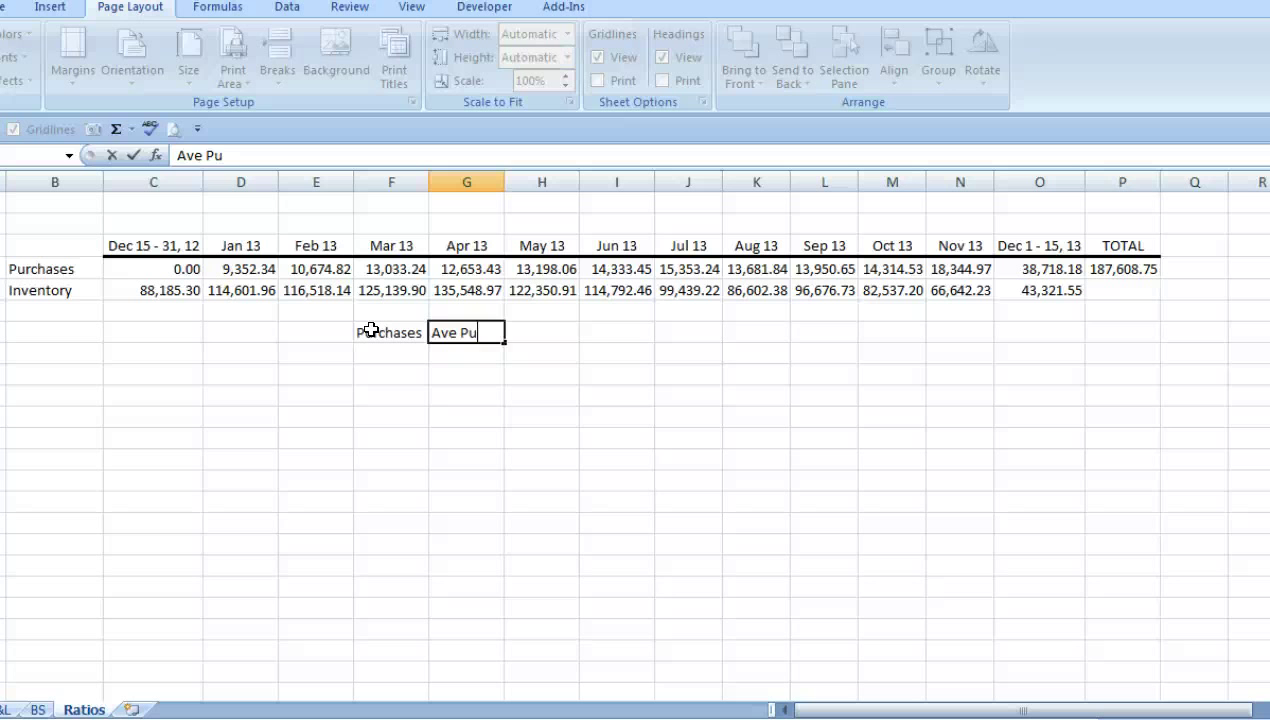
{"action": "type", "text": "rch"}
{"action": "key", "text": "Tab"}
{"action": "type", "text": "Ave Inv"}
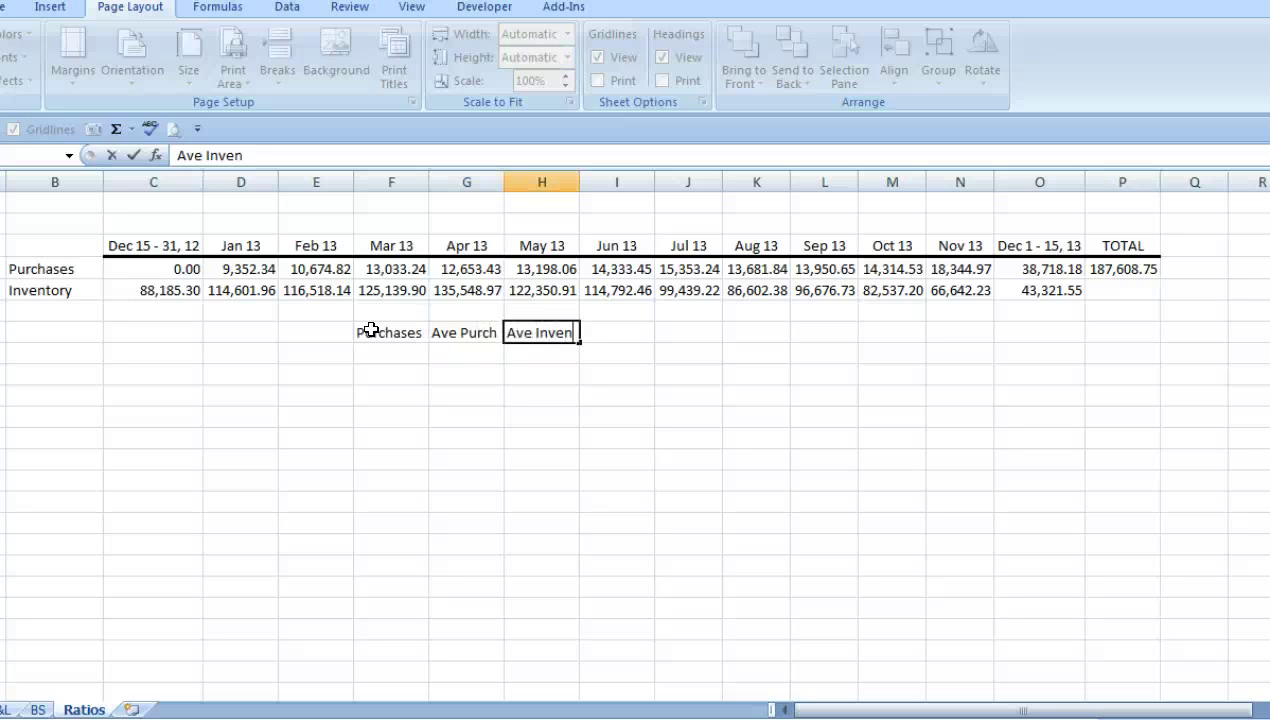
{"action": "key", "text": "Tab"}
{"action": "type", "text": "I"}
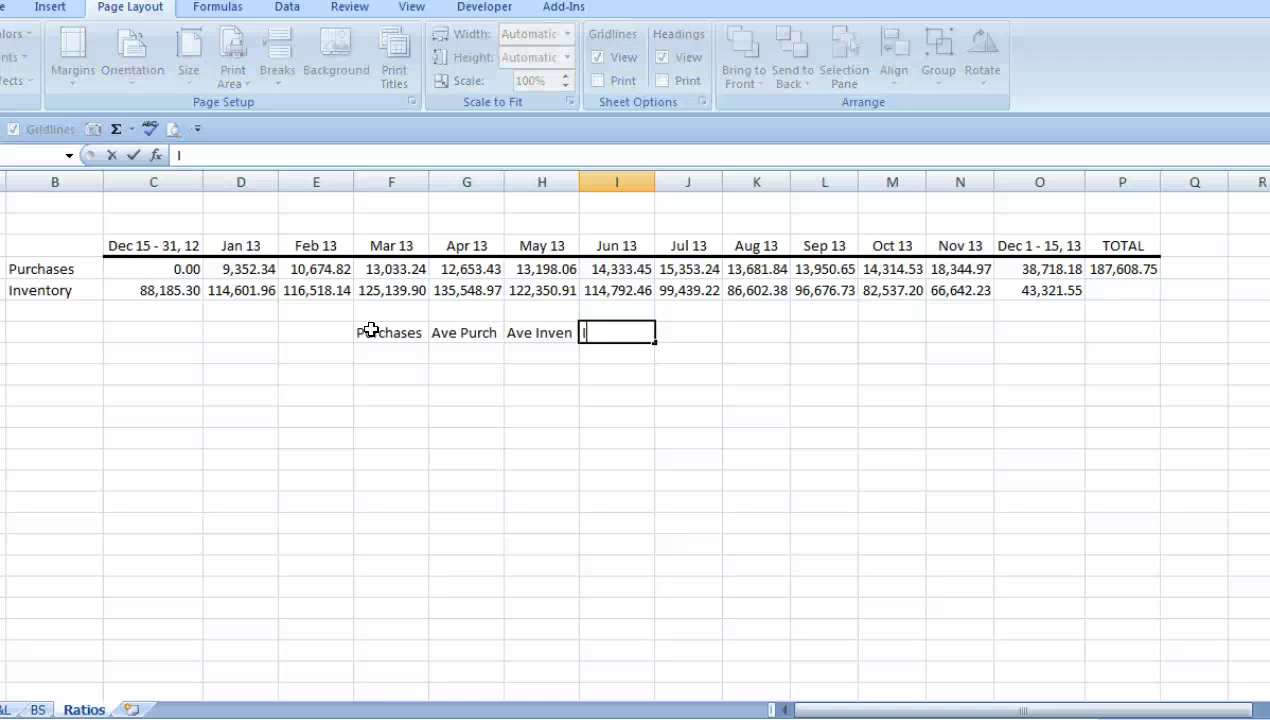
{"action": "type", "text": "nven Turn"}
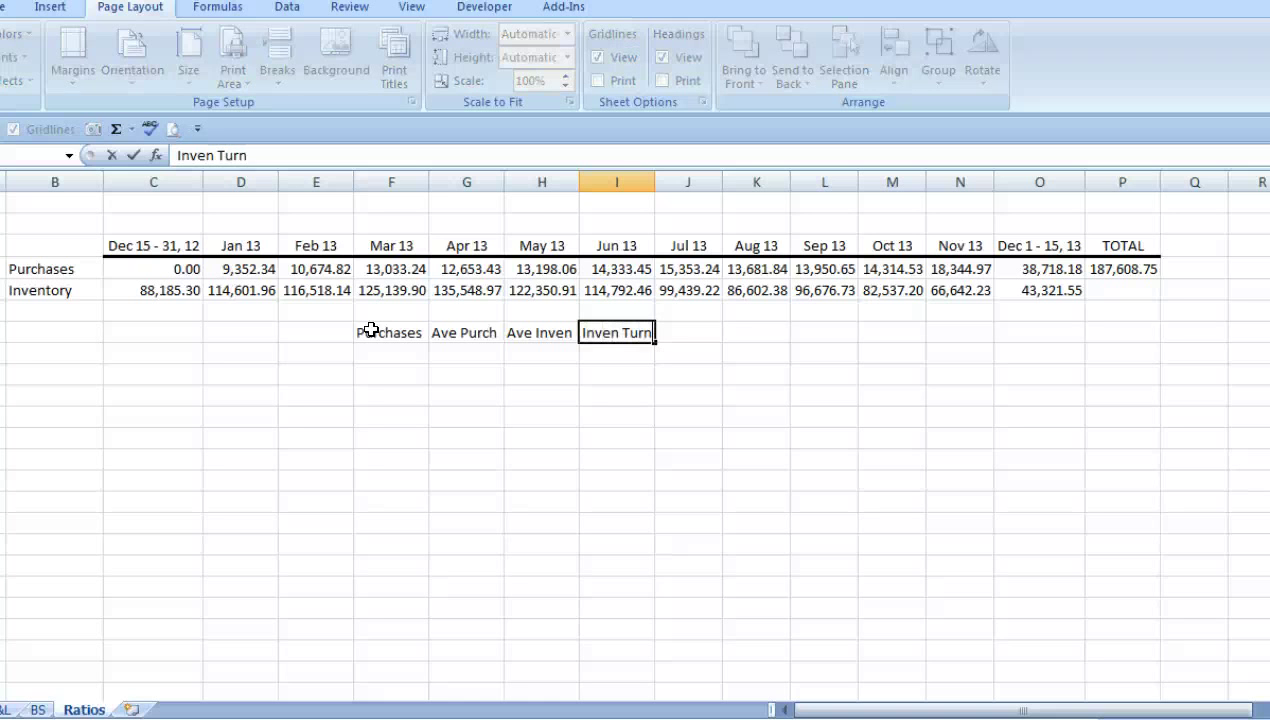
{"action": "key", "text": "Tab"}
{"action": "type", "text": "I"}
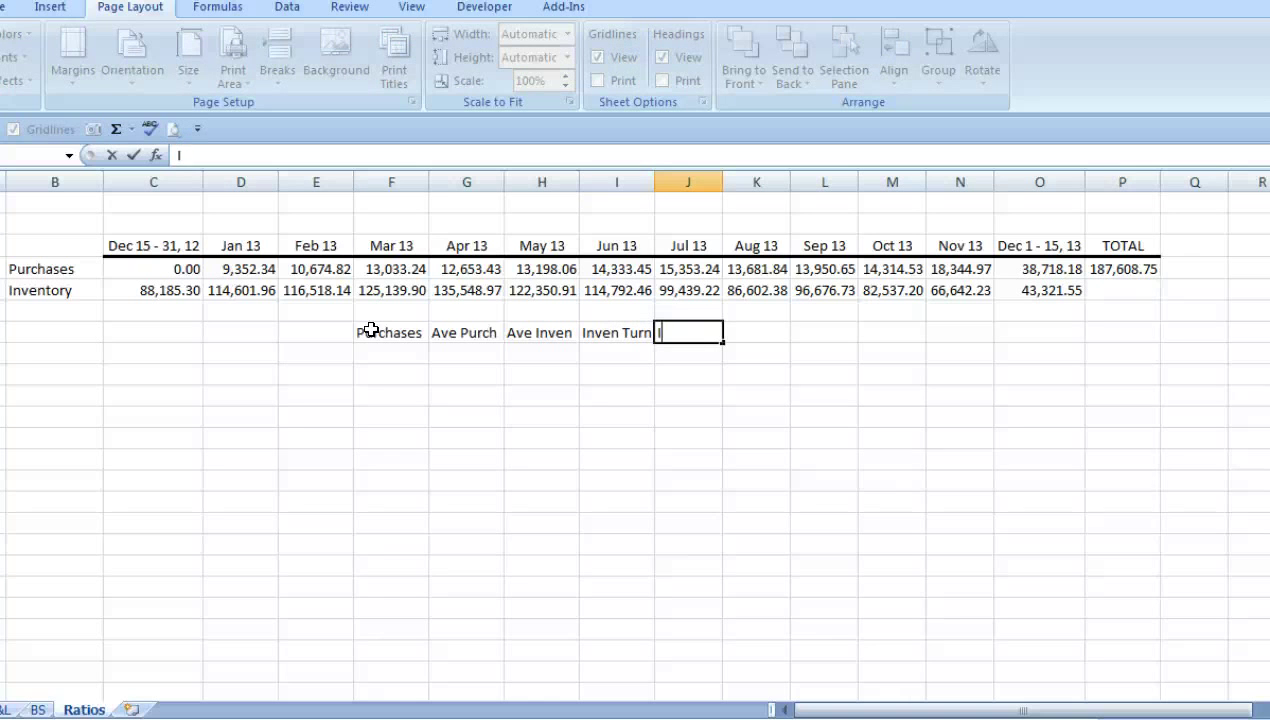
{"action": "type", "text": "nven Days"}
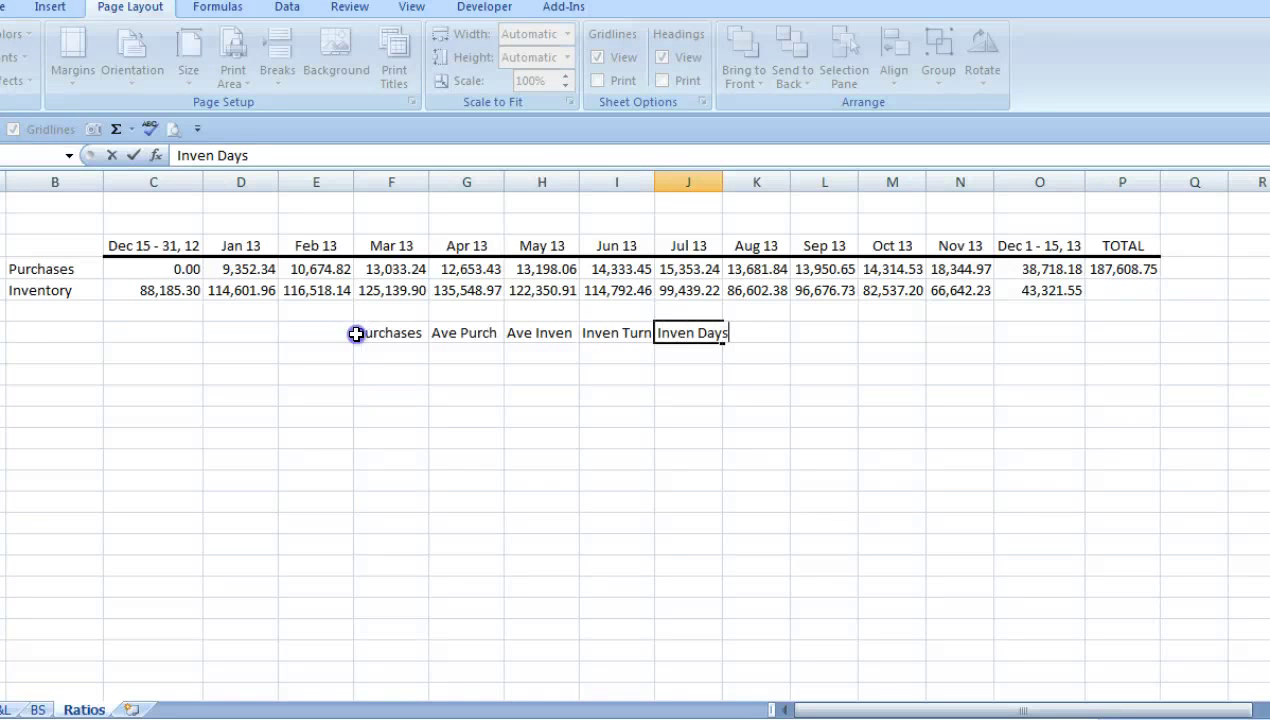
- Style headings F7:J7 with Accent1, bold 16-point text, and auto-fit columns F:J
{"action": "left_click_drag", "start_coordinate": [356, 334], "coordinate": [662, 333]}
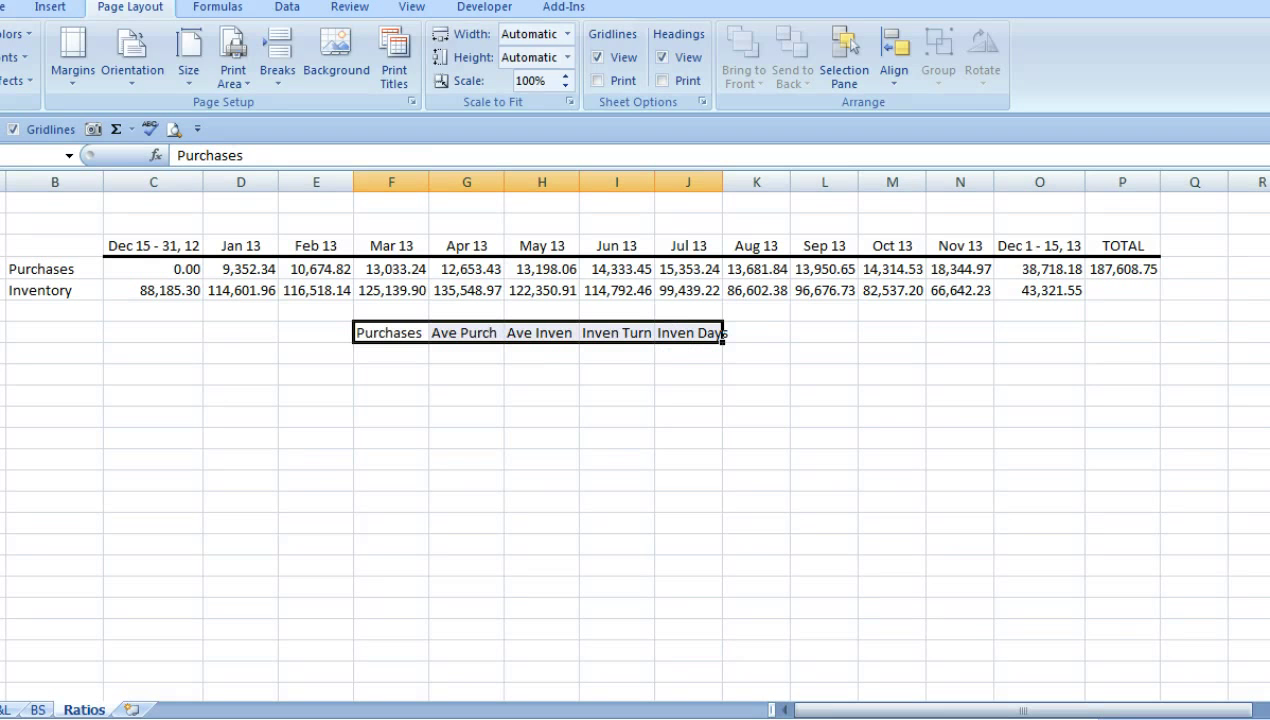
{"action": "left_click", "coordinate": [3, 8]}
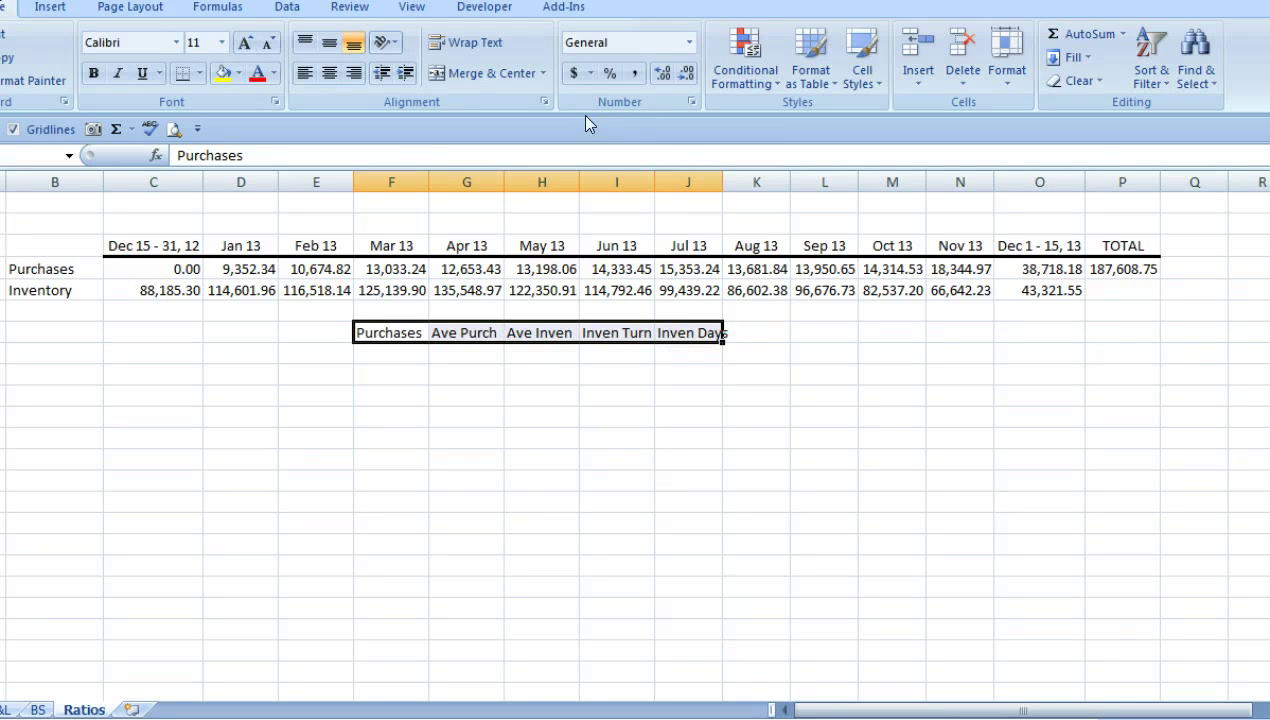
{"action": "left_click", "coordinate": [862, 84]}
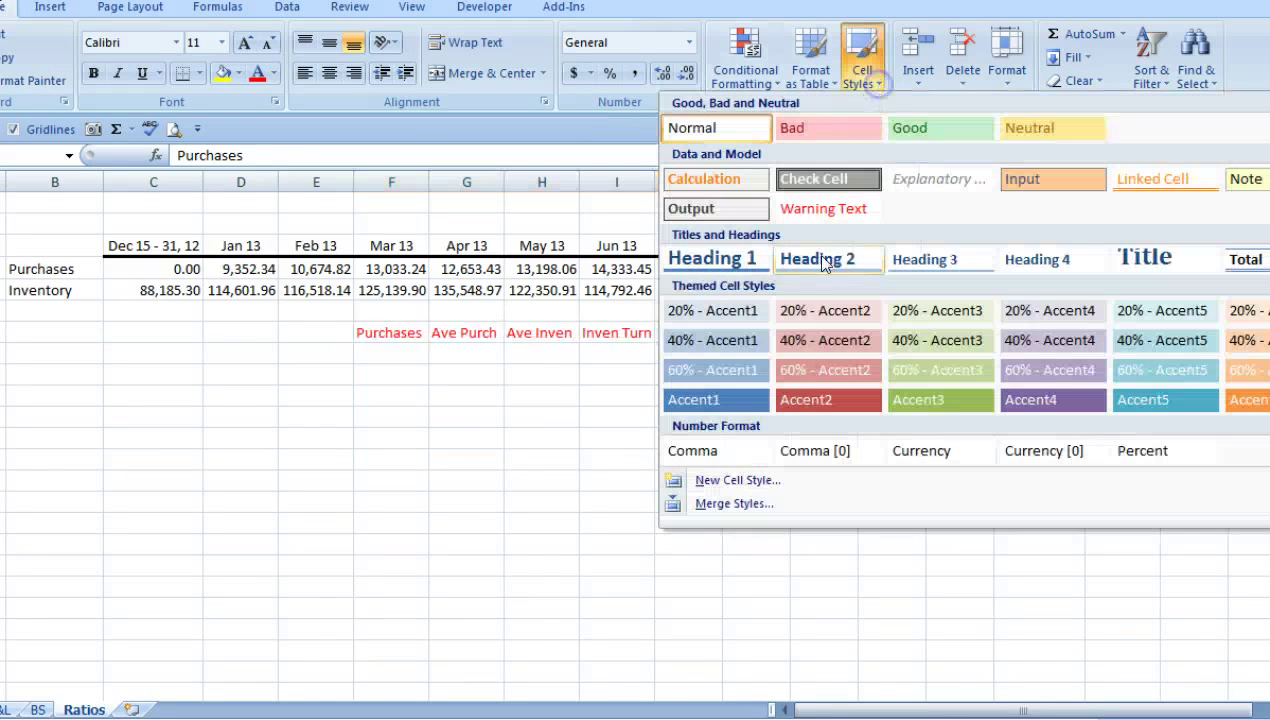
{"action": "left_click", "coordinate": [737, 400]}
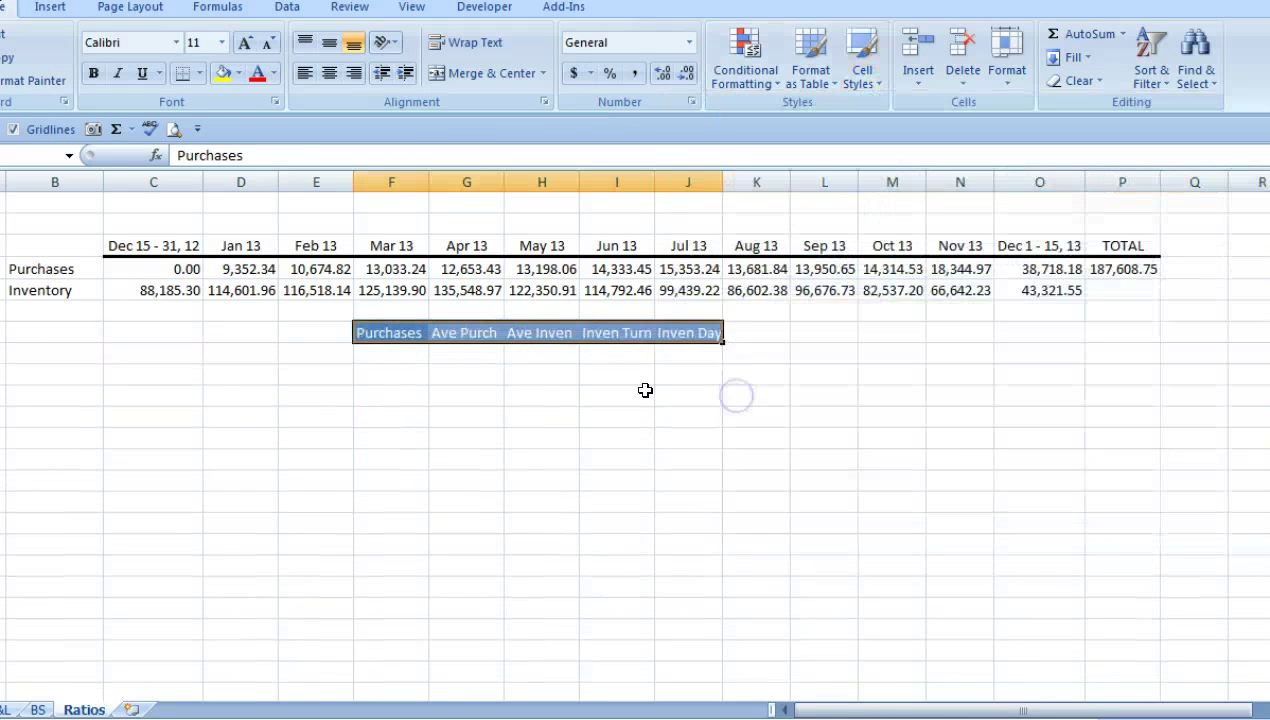
{"action": "left_click", "coordinate": [221, 42]}
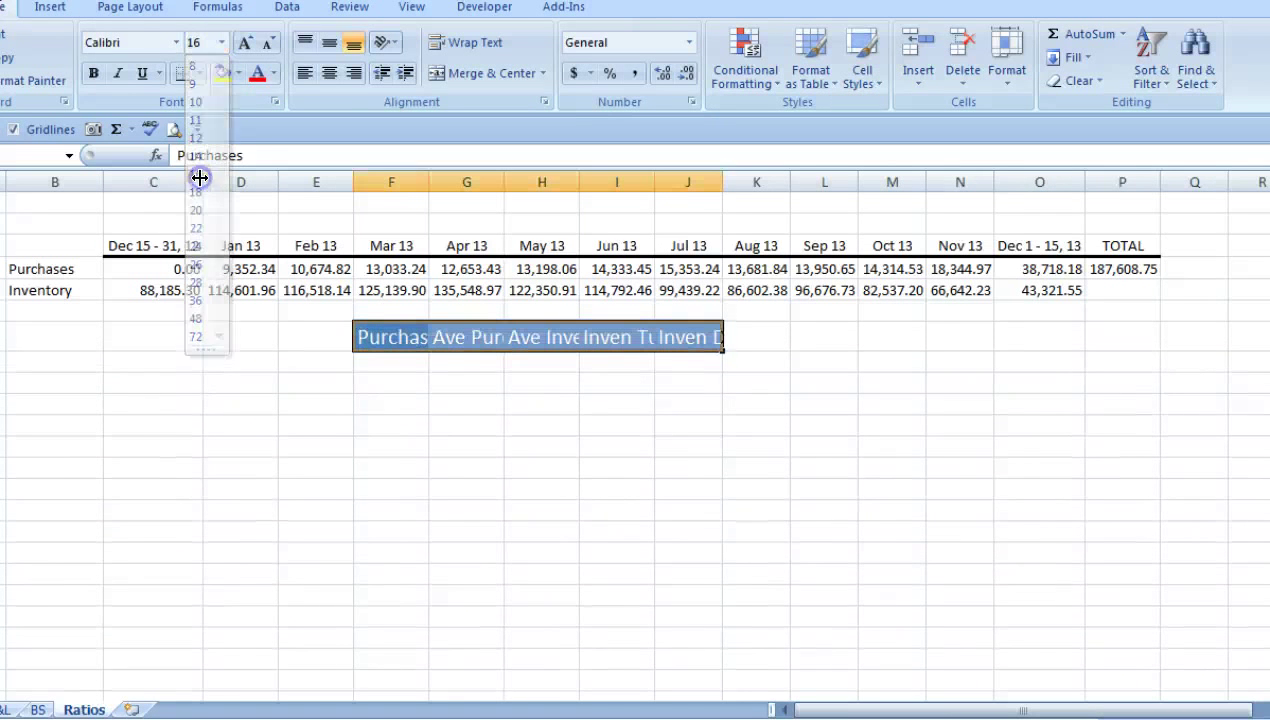
{"action": "left_click", "coordinate": [198, 175]}
{"action": "left_click", "coordinate": [93, 73]}
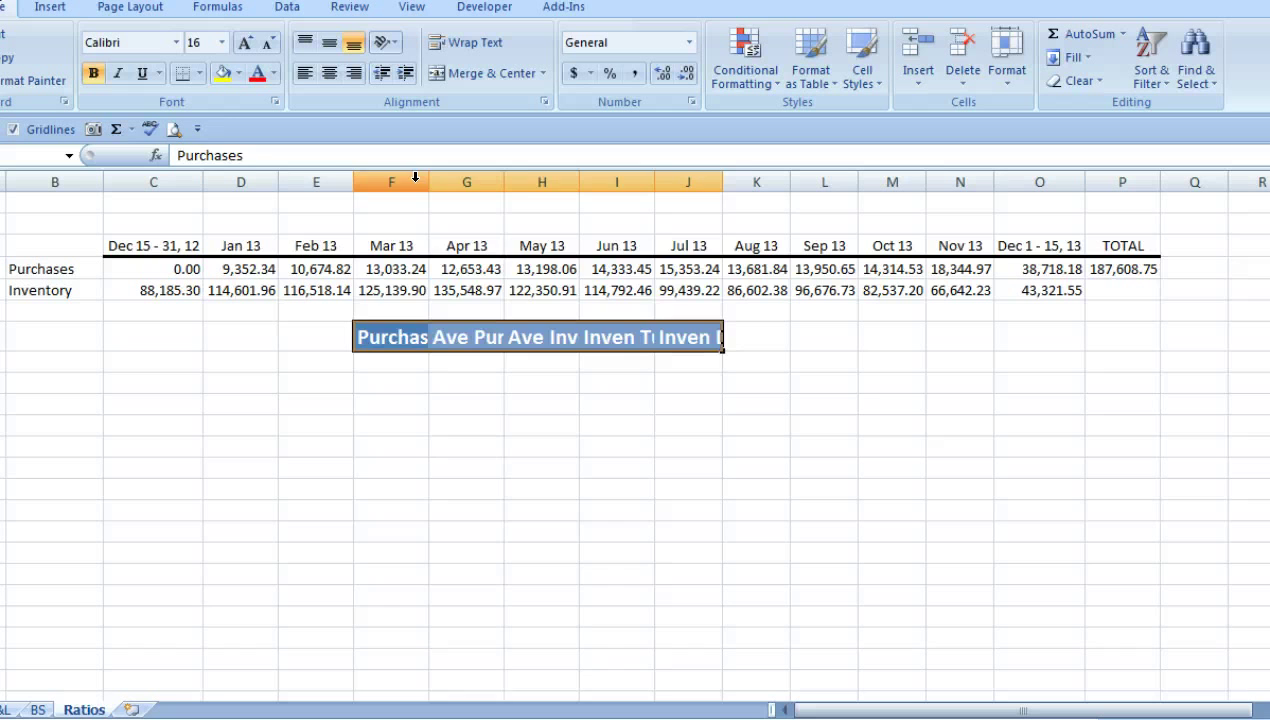
{"action": "left_click_drag", "start_coordinate": [417, 180], "coordinate": [685, 186]}
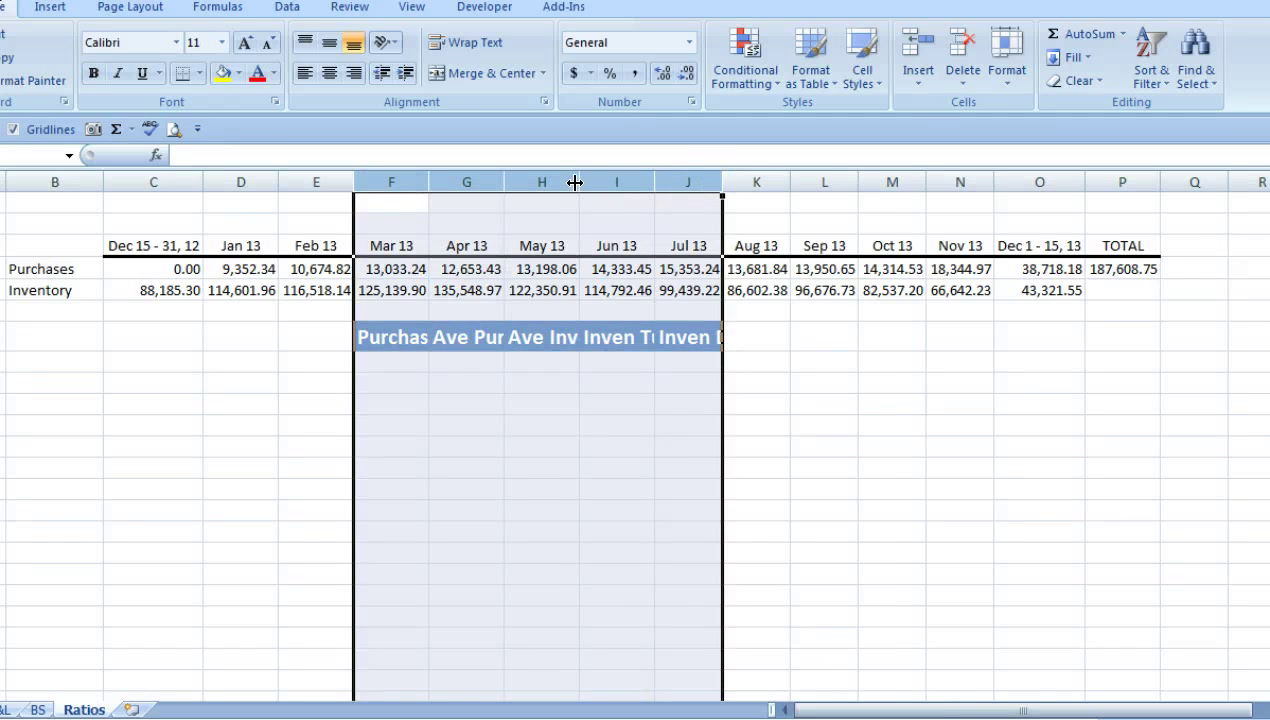
{"action": "double_click", "coordinate": [578, 179]}
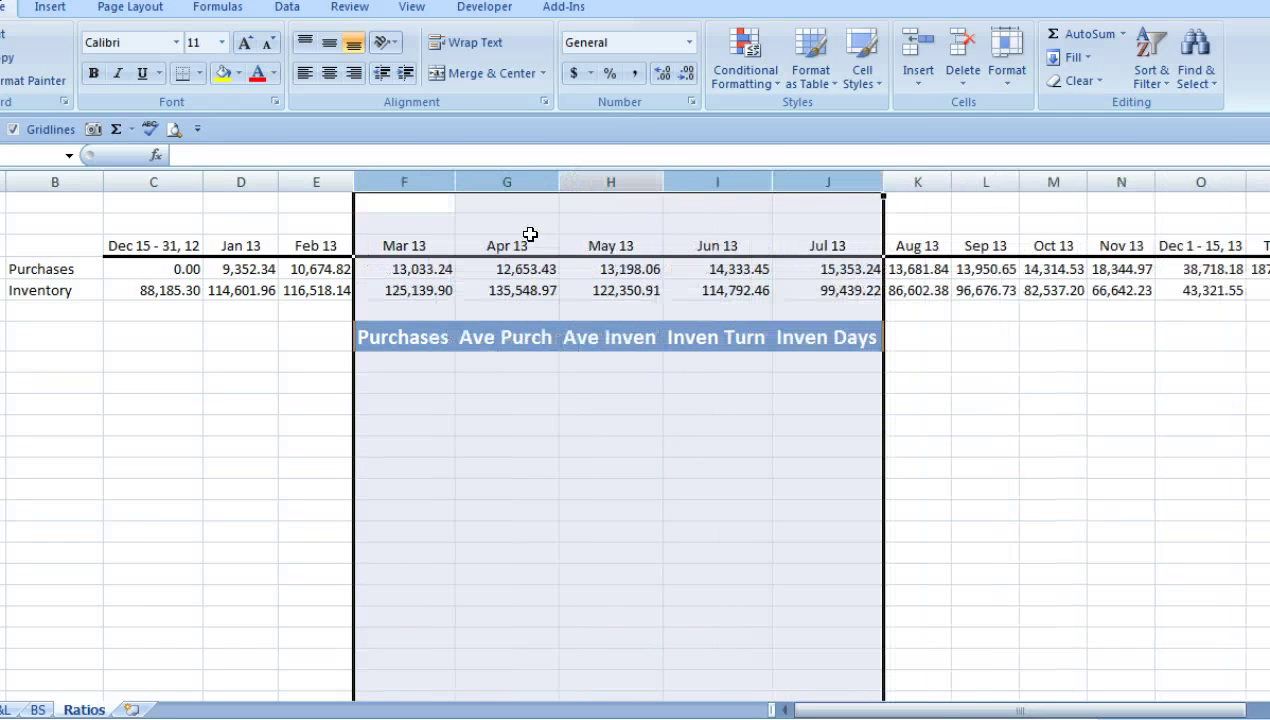
- Link F8 to the total purchases in P4 with =P4
{"action": "left_click", "coordinate": [399, 361]}
{"action": "type", "text": "="}
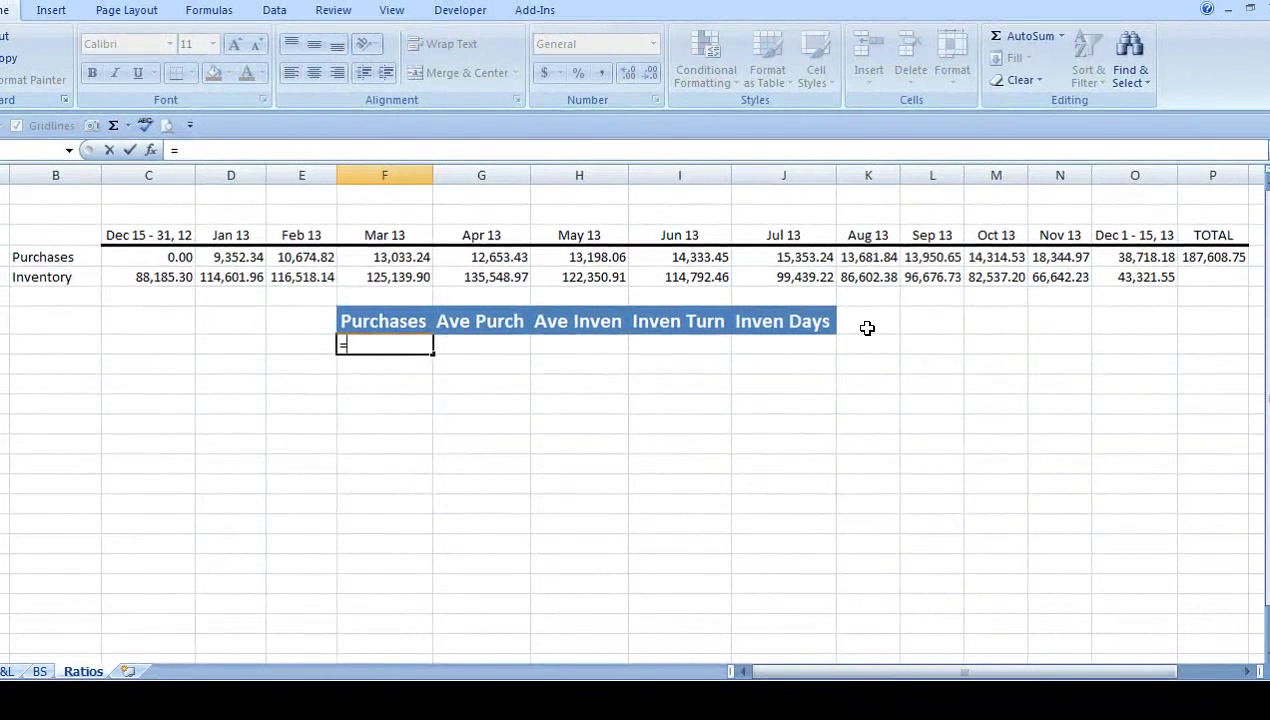
{"action": "left_click", "coordinate": [1182, 262]}
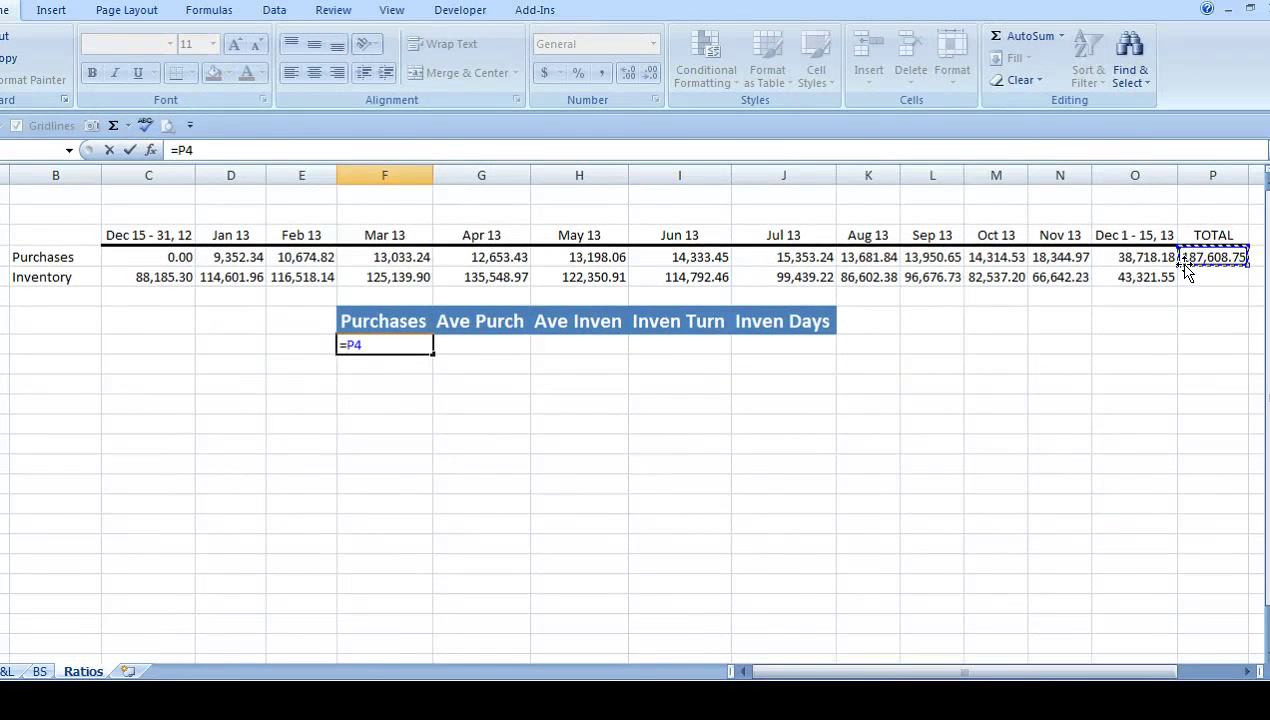
{"action": "key", "text": "Tab"}
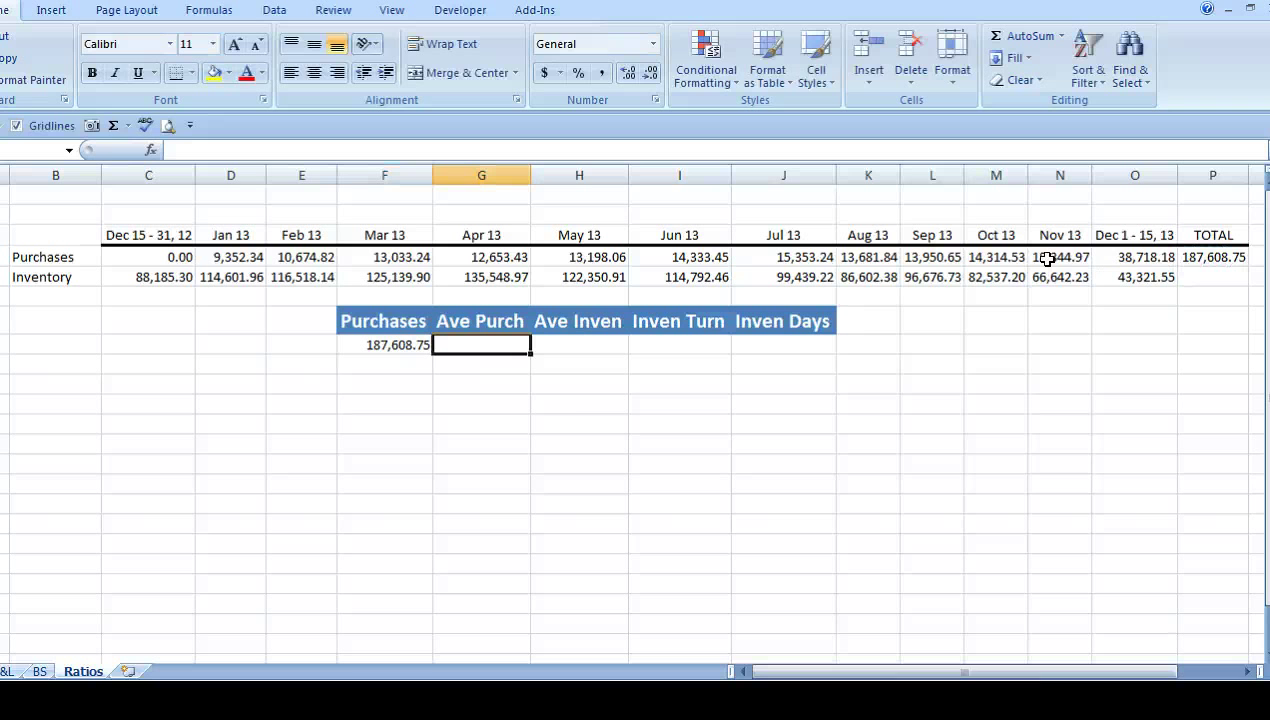
- Enter =AVERAGE(C4:O4) in G8 for average purchases
{"action": "type", "text": "=ave"}
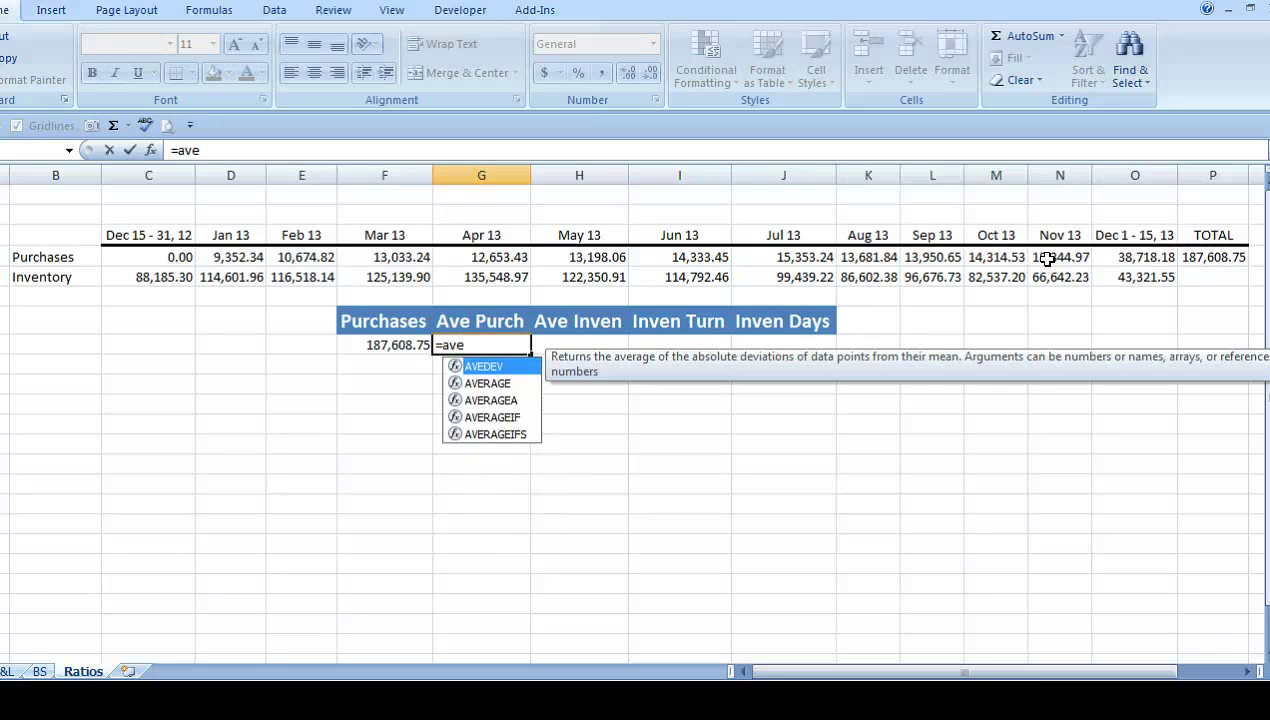
{"action": "key", "text": "Down"}
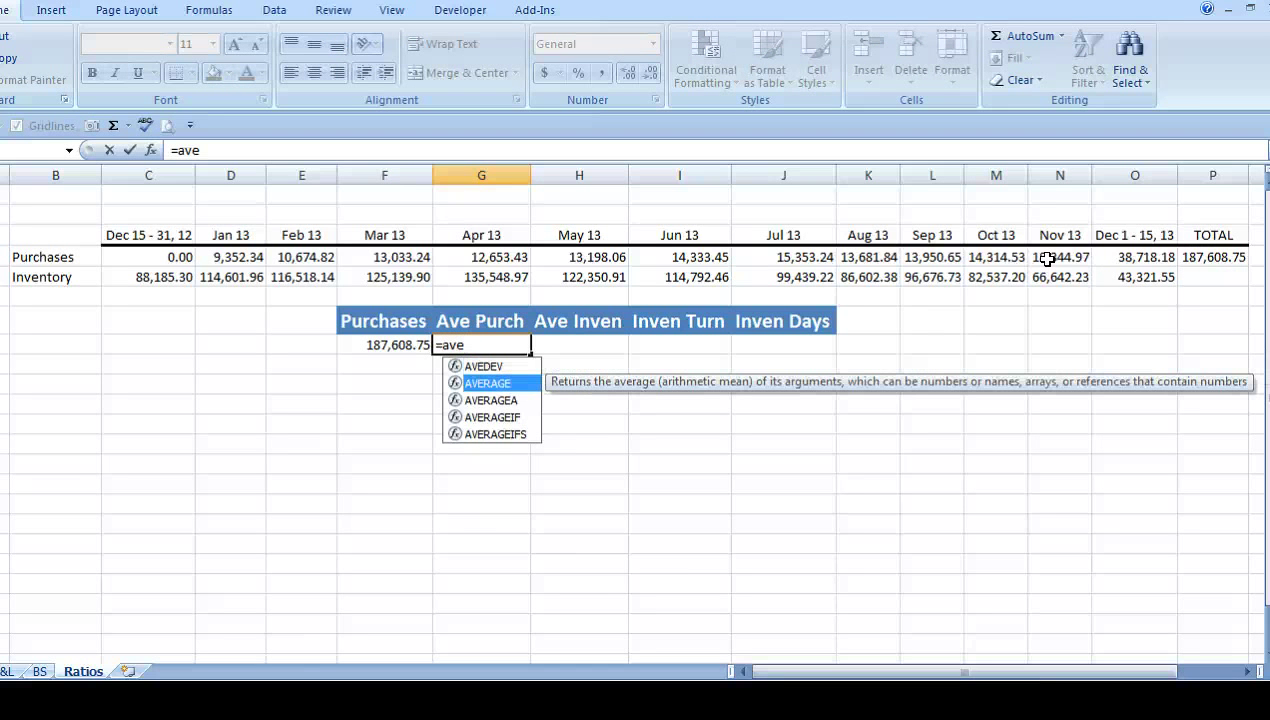
{"action": "type", "text": "e"}
{"action": "key", "text": "Tab"}
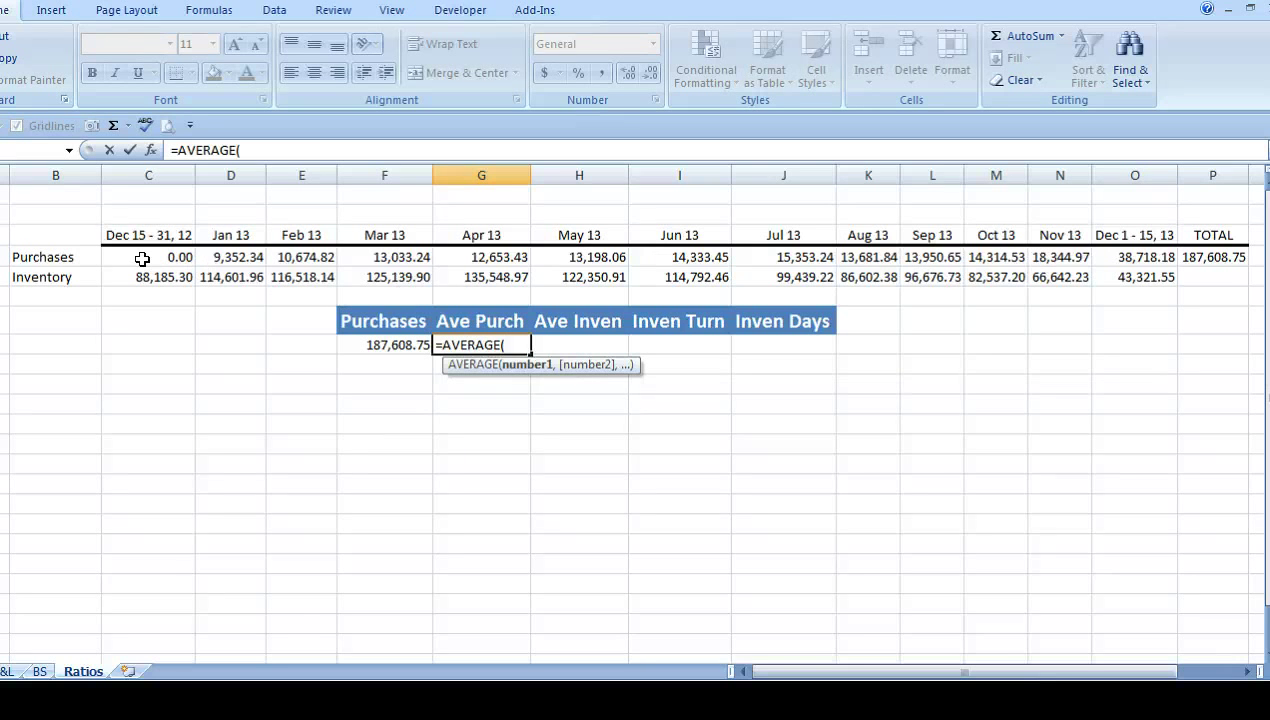
{"action": "left_click_drag", "start_coordinate": [143, 259], "coordinate": [1102, 257]}
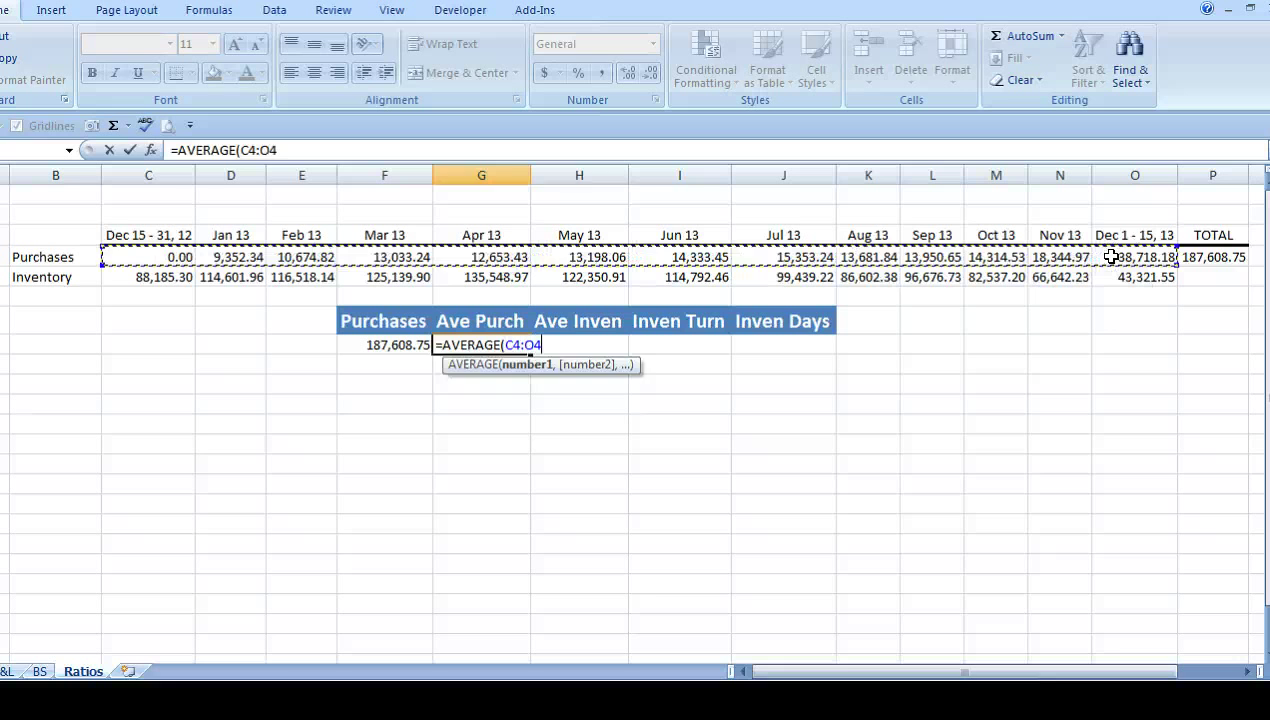
{"action": "key", "text": "Return"}
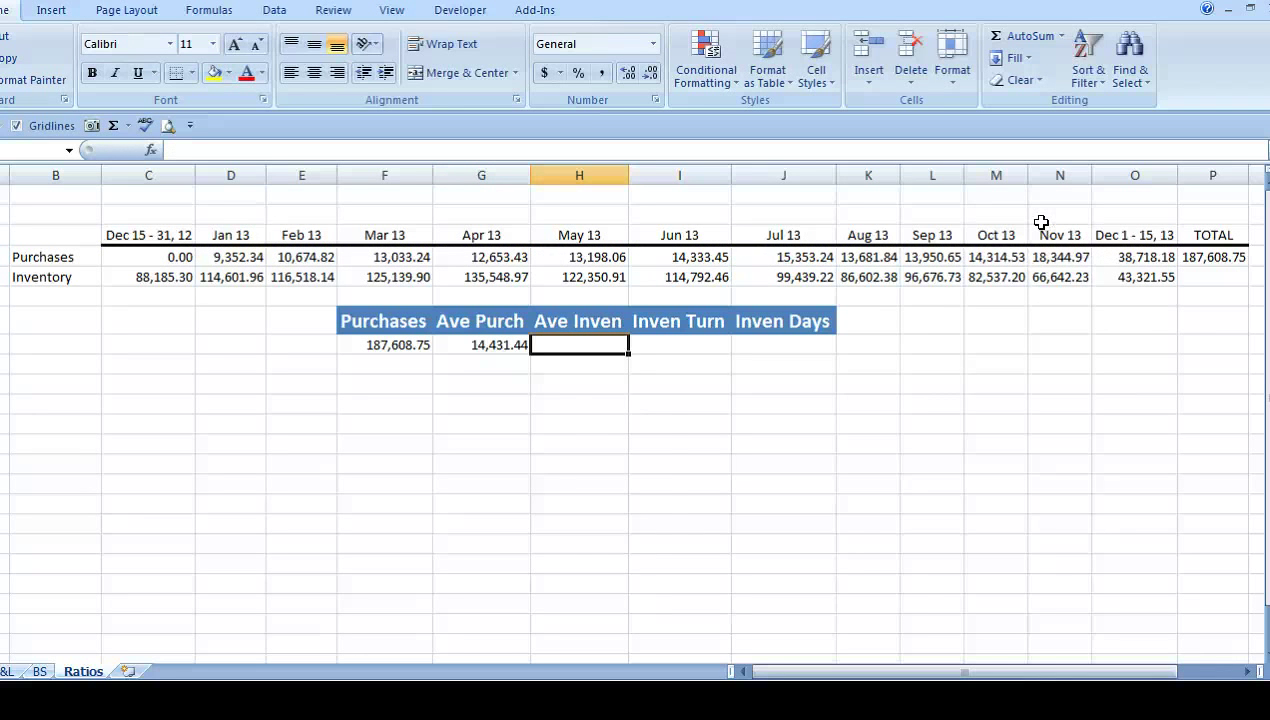
- Enter =AVERAGE(C5:O5) in H8 for average inventory
{"action": "type", "text": "=ave"}
{"action": "key", "text": "Down"}
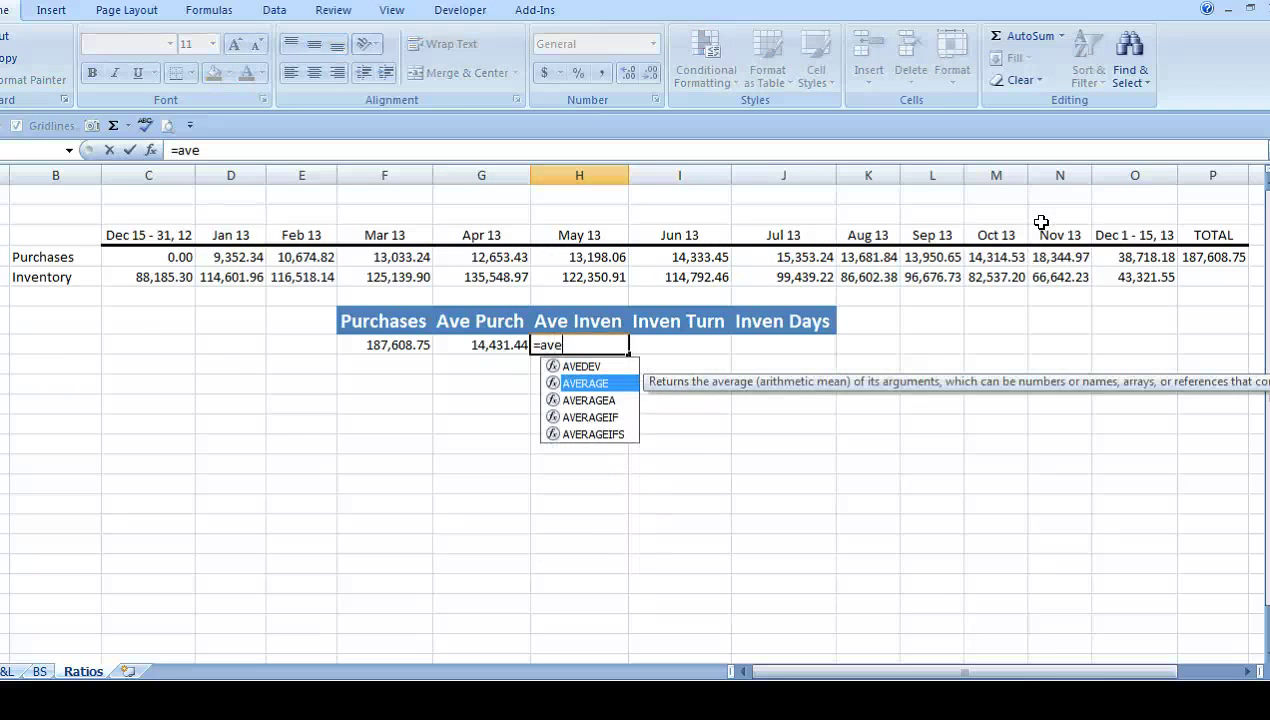
{"action": "key", "text": "Tab"}
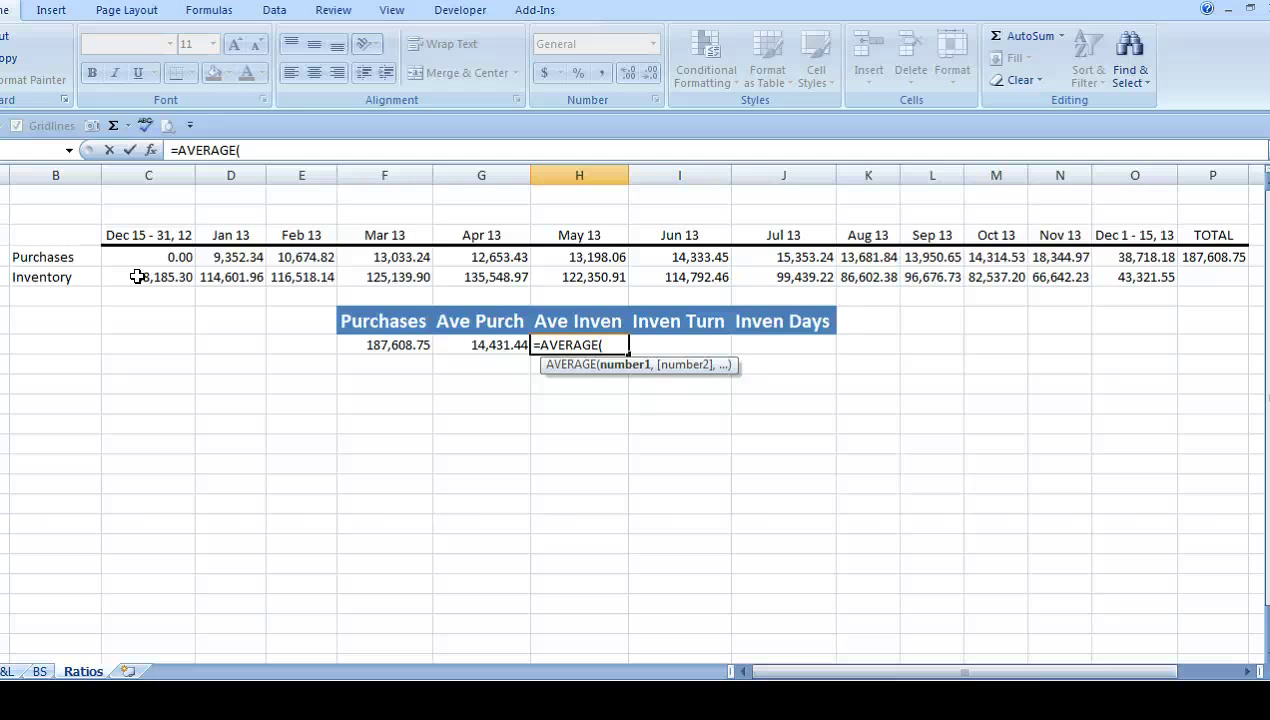
{"action": "left_click_drag", "start_coordinate": [137, 276], "coordinate": [1125, 286]}
{"action": "key", "text": "Tab"}
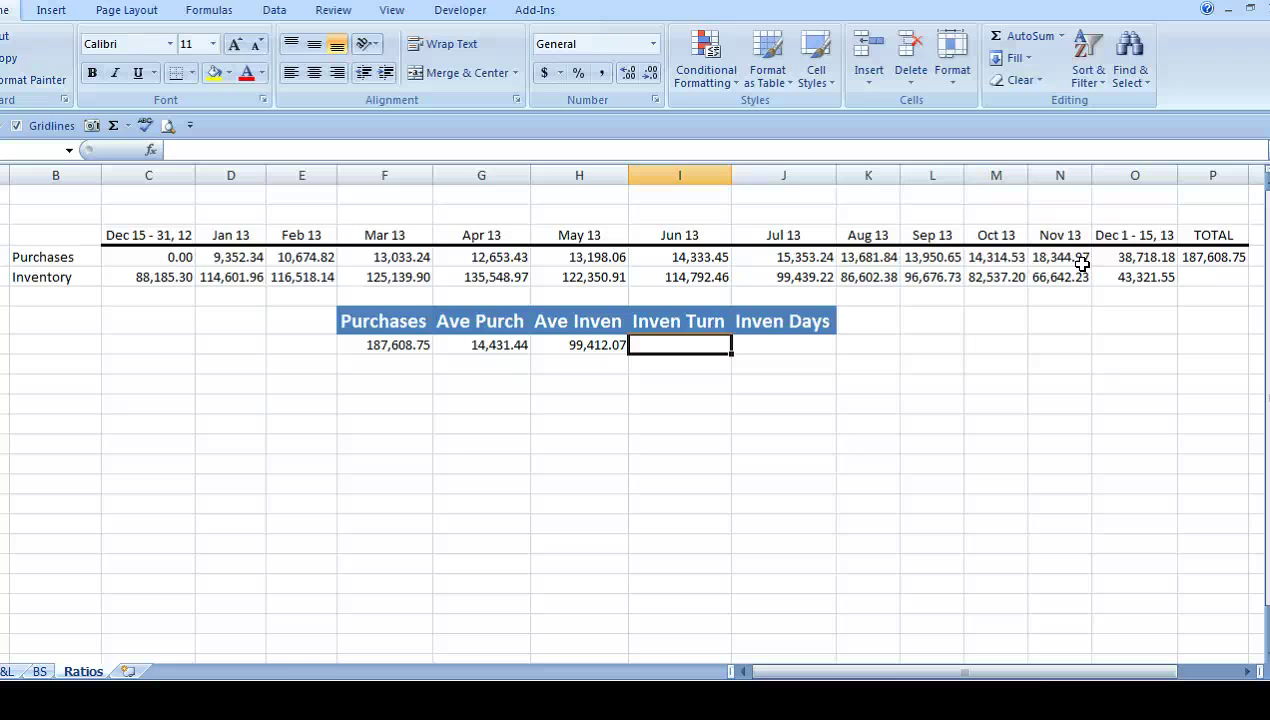
- Enter the inventory turn formula =F8/H8 in I8
{"action": "type", "text": "="}
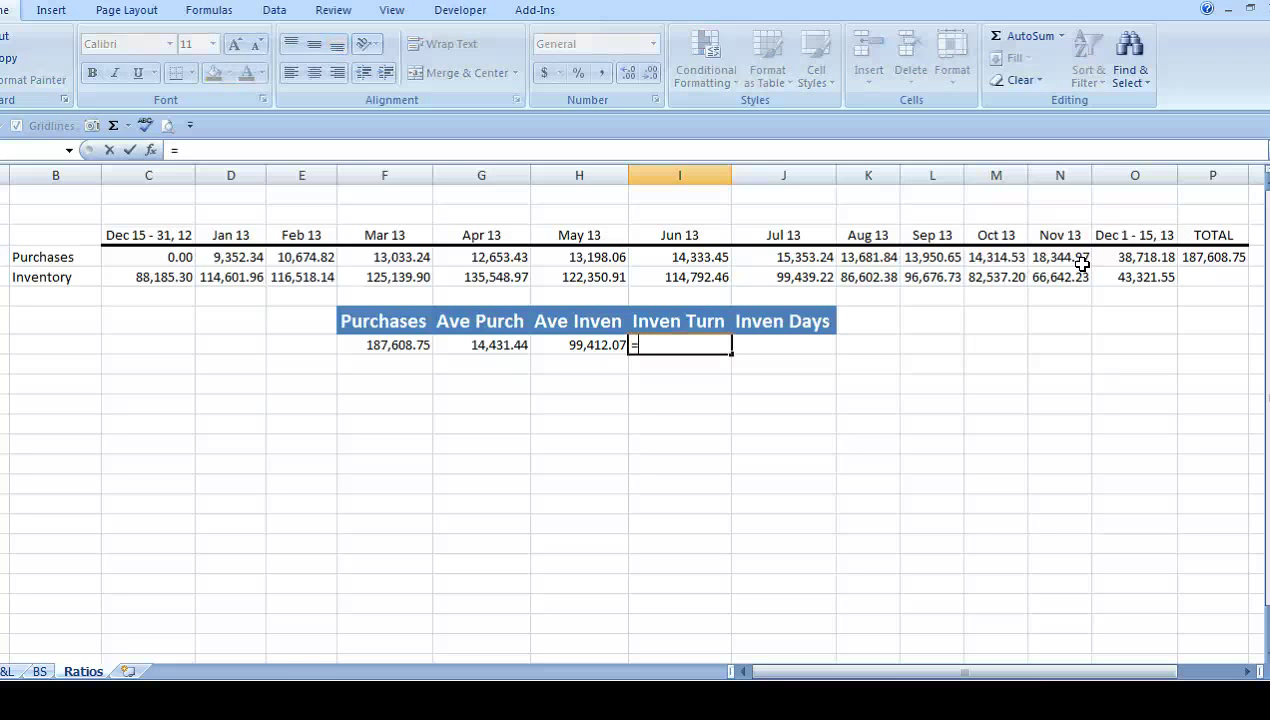
{"action": "left_click", "coordinate": [376, 346]}
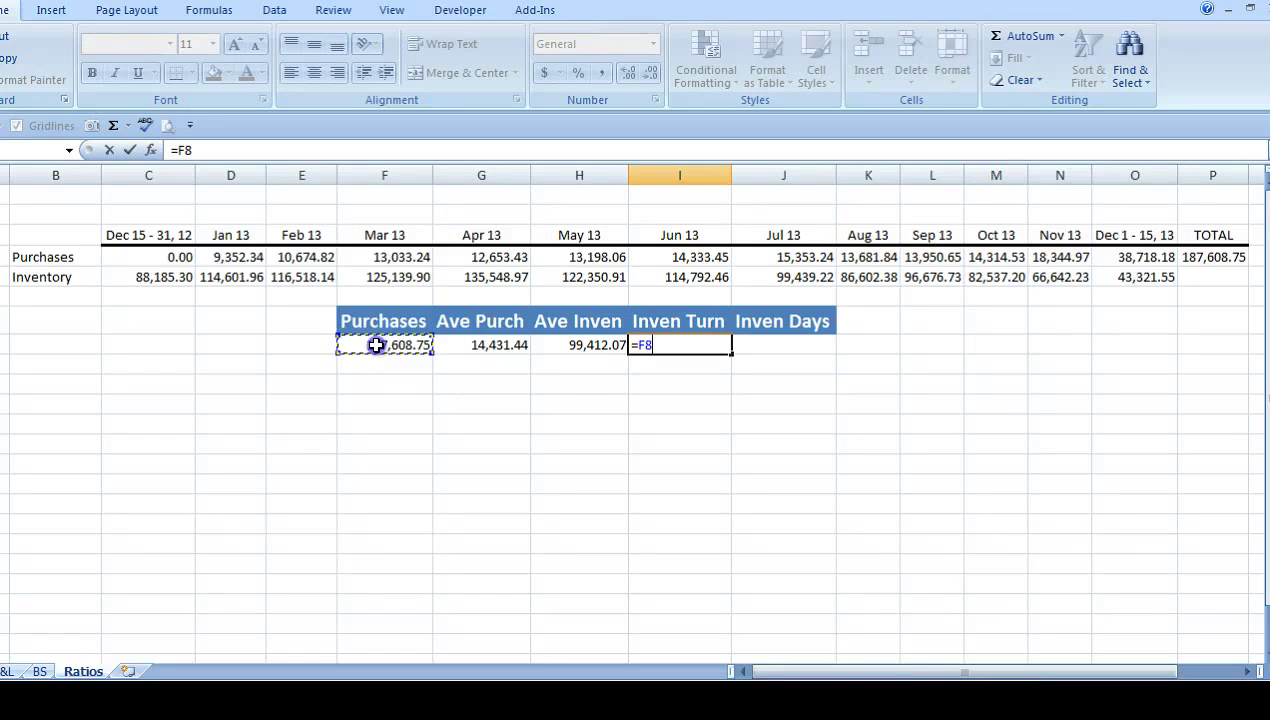
{"action": "type", "text": "/"}
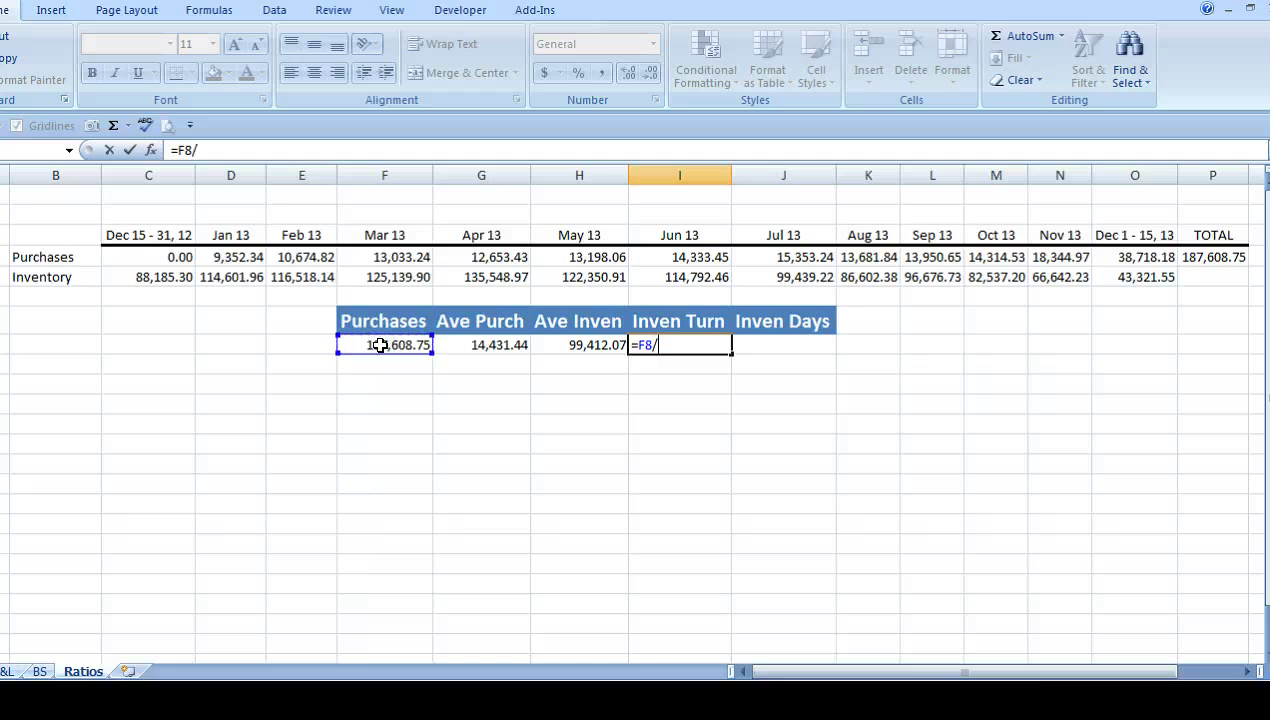
{"action": "left_click", "coordinate": [572, 347]}
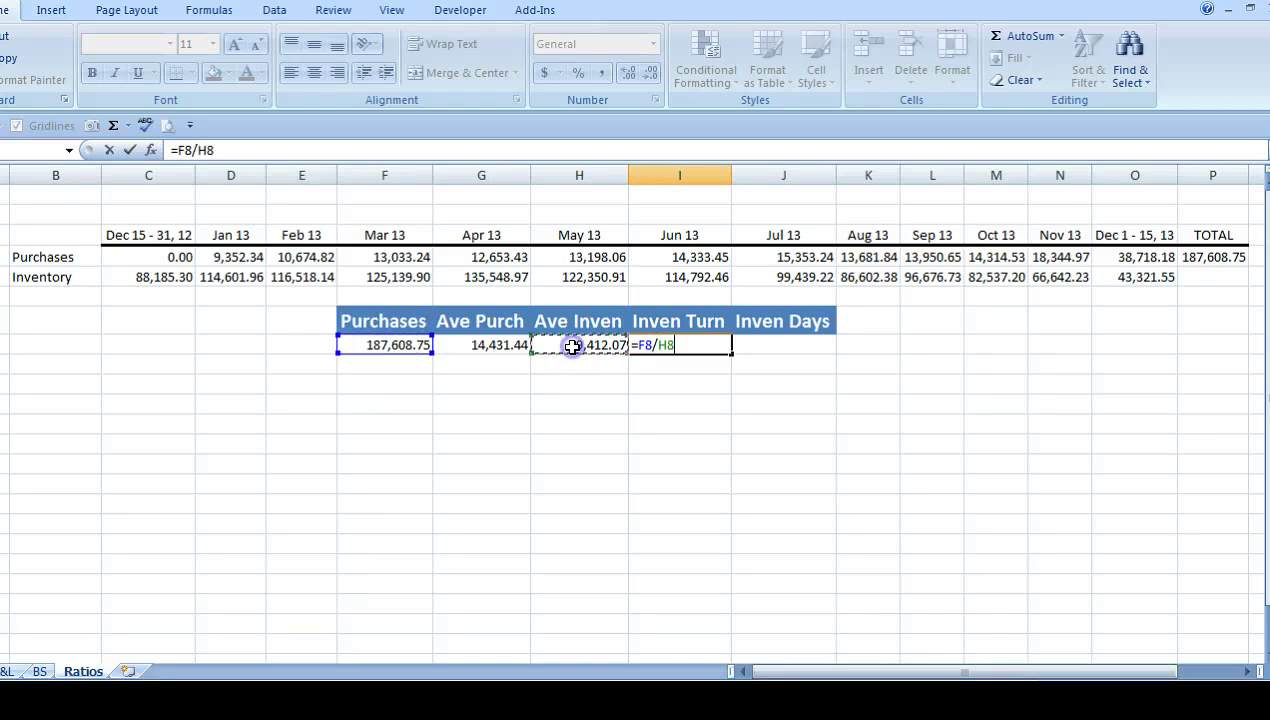
{"action": "key", "text": "Return"}
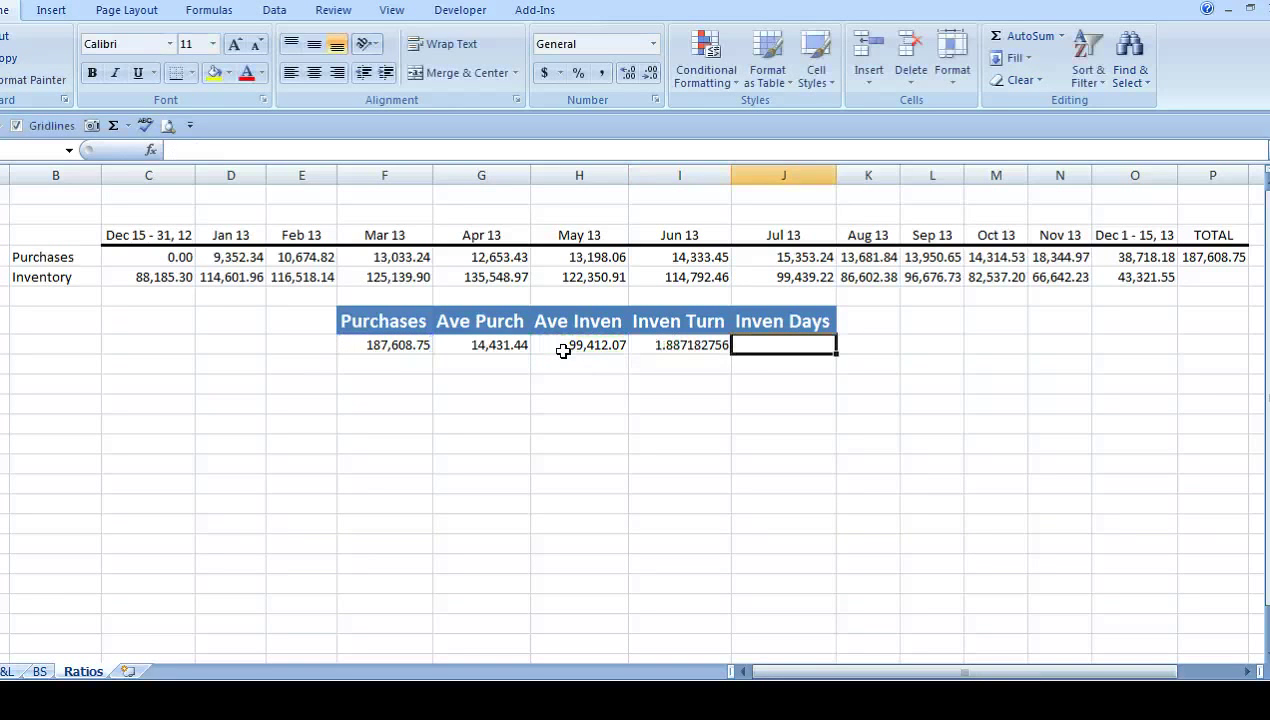
- Enter the inventory days formula =365/I8 in J8, then select I8:J8
{"action": "type", "text": "=3"}
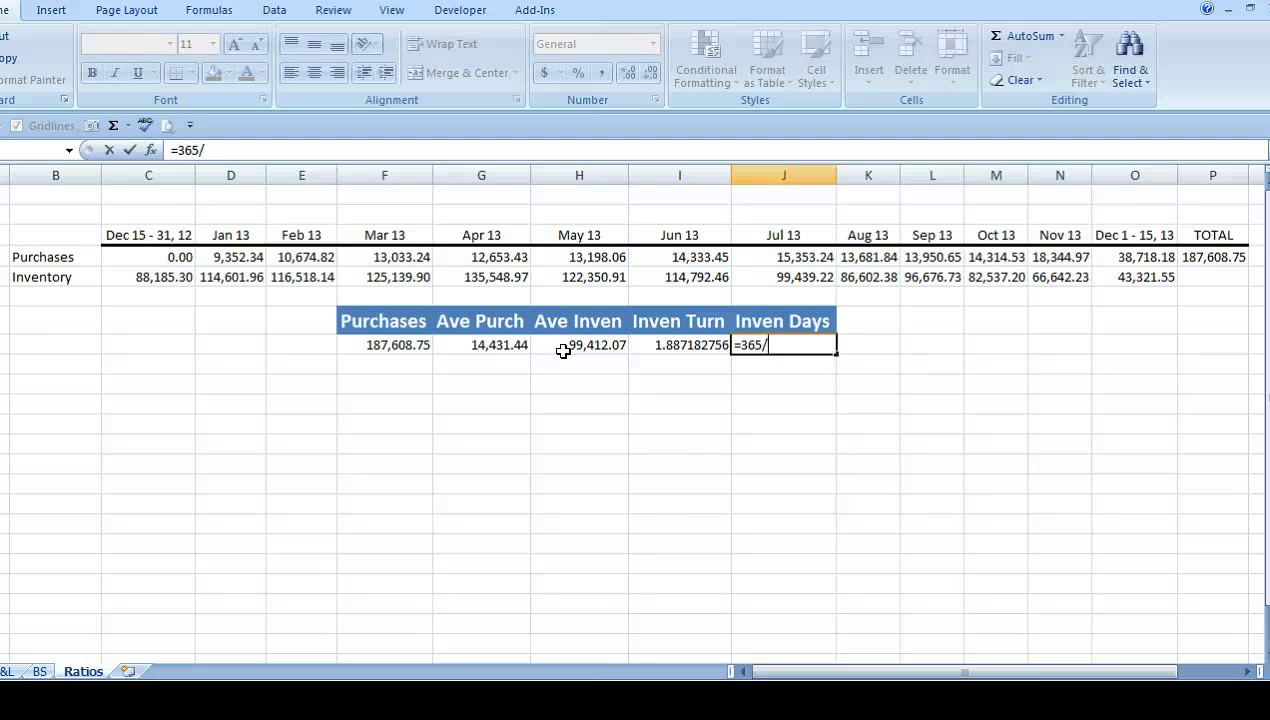
{"action": "type", "text": "65/"}
{"action": "left_click", "coordinate": [660, 346]}
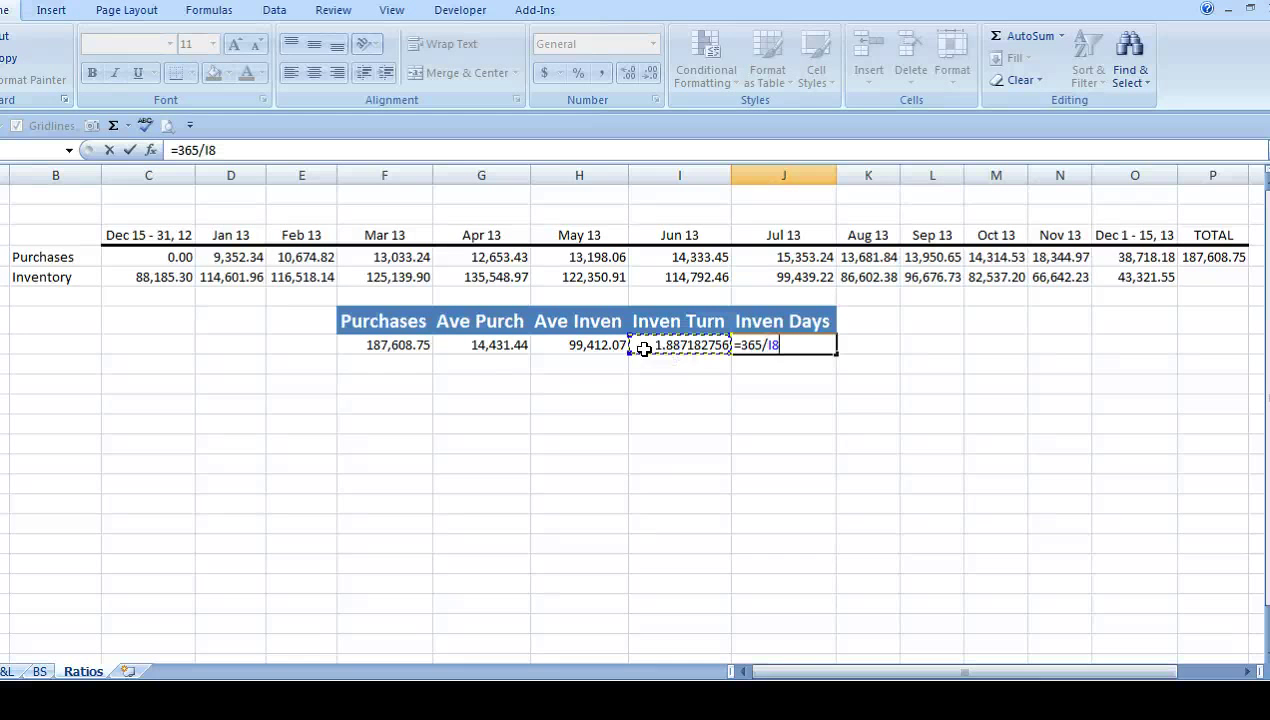
{"action": "key", "text": "Return"}
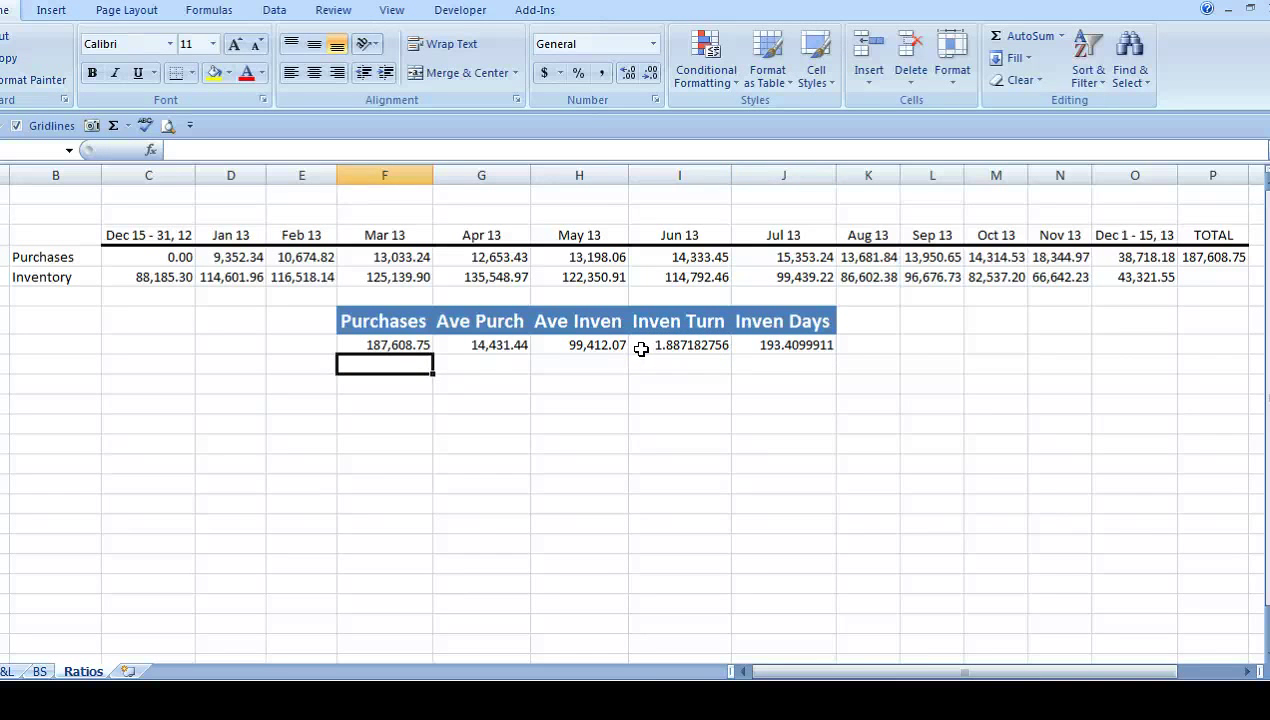
{"action": "left_click_drag", "start_coordinate": [641, 349], "coordinate": [800, 350]}
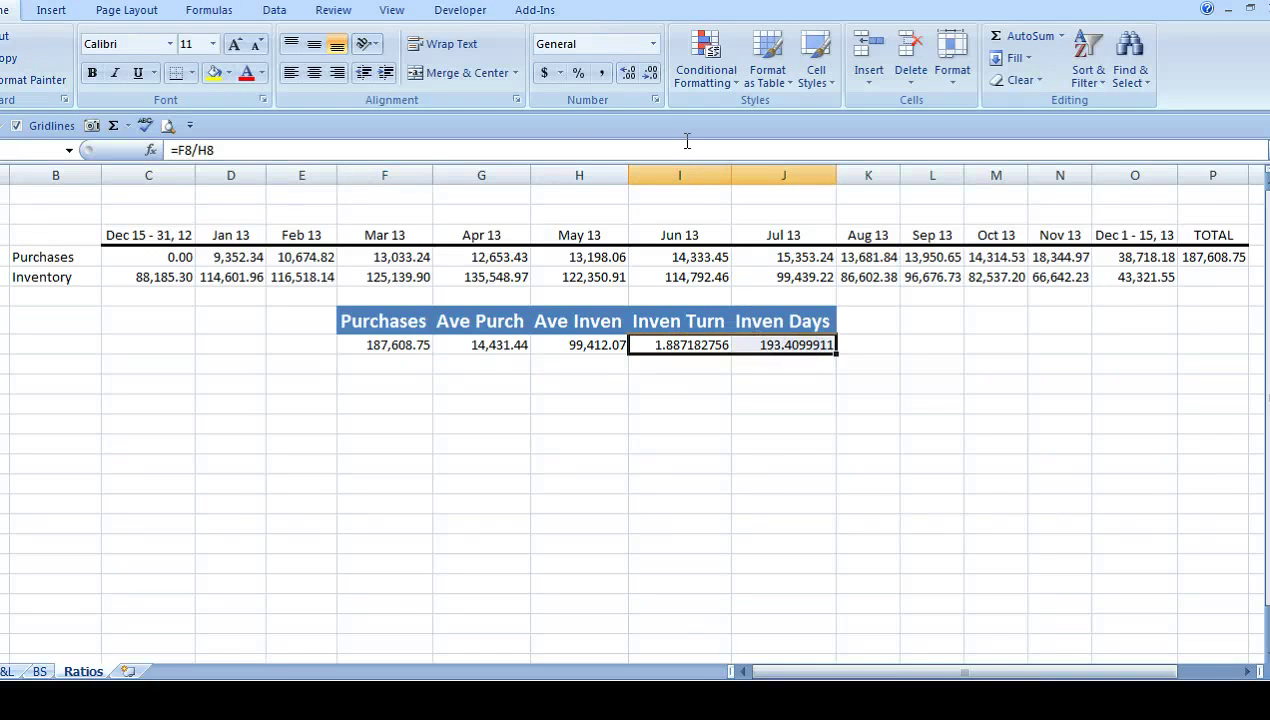
- Reduce the turn and days results in I8:J8 to one decimal place
{"action": "left_click", "coordinate": [651, 74]}
{"action": "left_click", "coordinate": [651, 74]}
{"action": "left_click", "coordinate": [651, 74]}
{"action": "left_click", "coordinate": [651, 74]}
{"action": "left_click", "coordinate": [651, 74]}
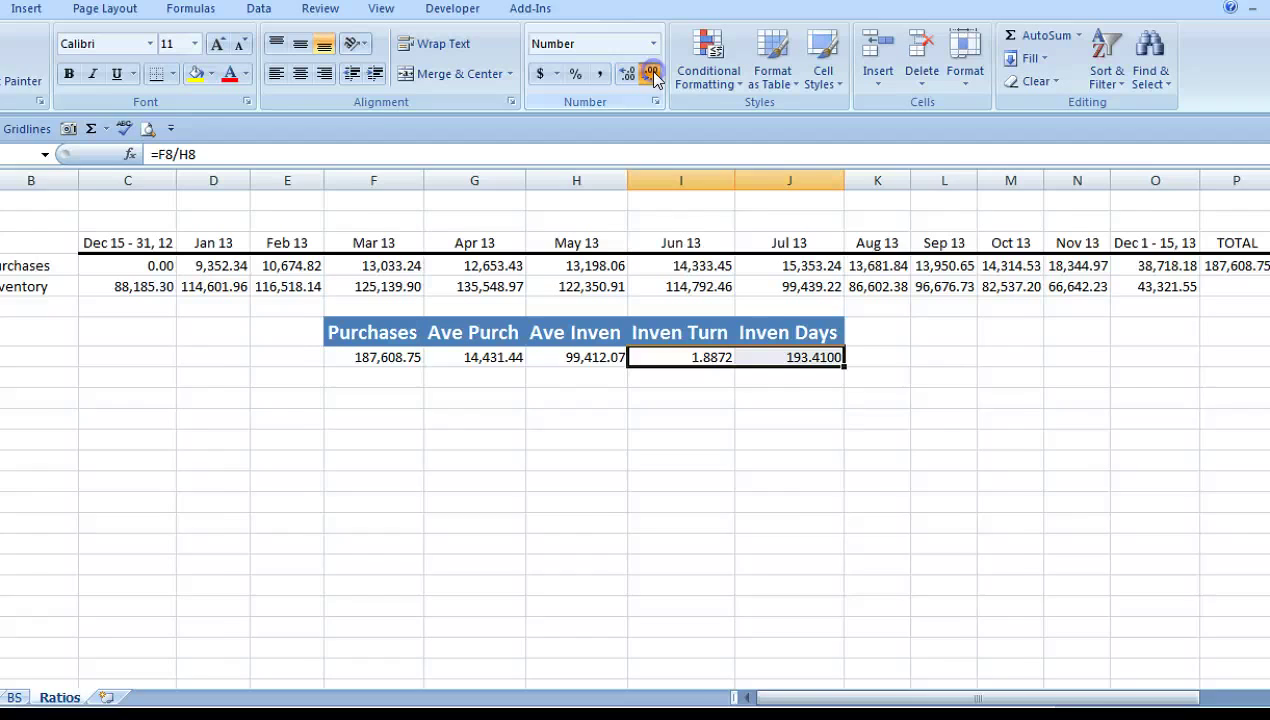
{"action": "left_click", "coordinate": [651, 74]}
{"action": "left_click", "coordinate": [651, 74]}
{"action": "left_click", "coordinate": [651, 74]}
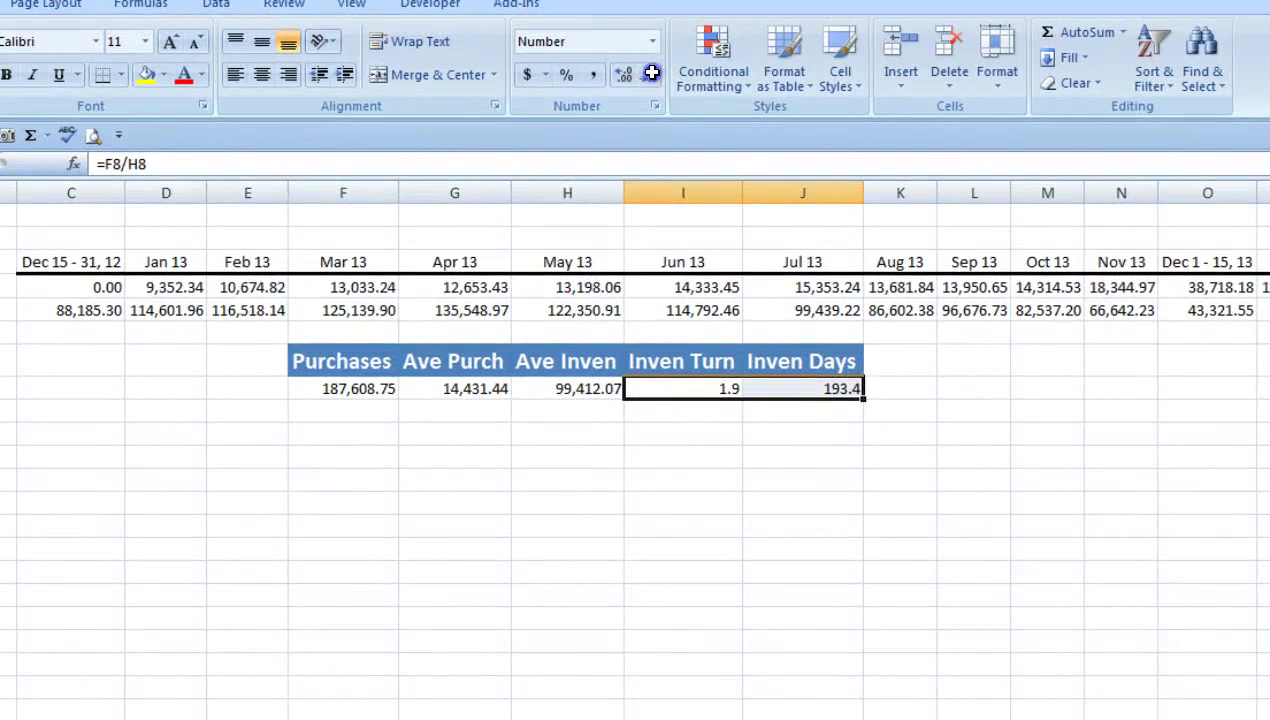
- Make the results row F8:J8 bold at 14 pt
{"action": "left_click_drag", "start_coordinate": [353, 379], "coordinate": [768, 386]}
{"action": "left_click", "coordinate": [6, 75]}
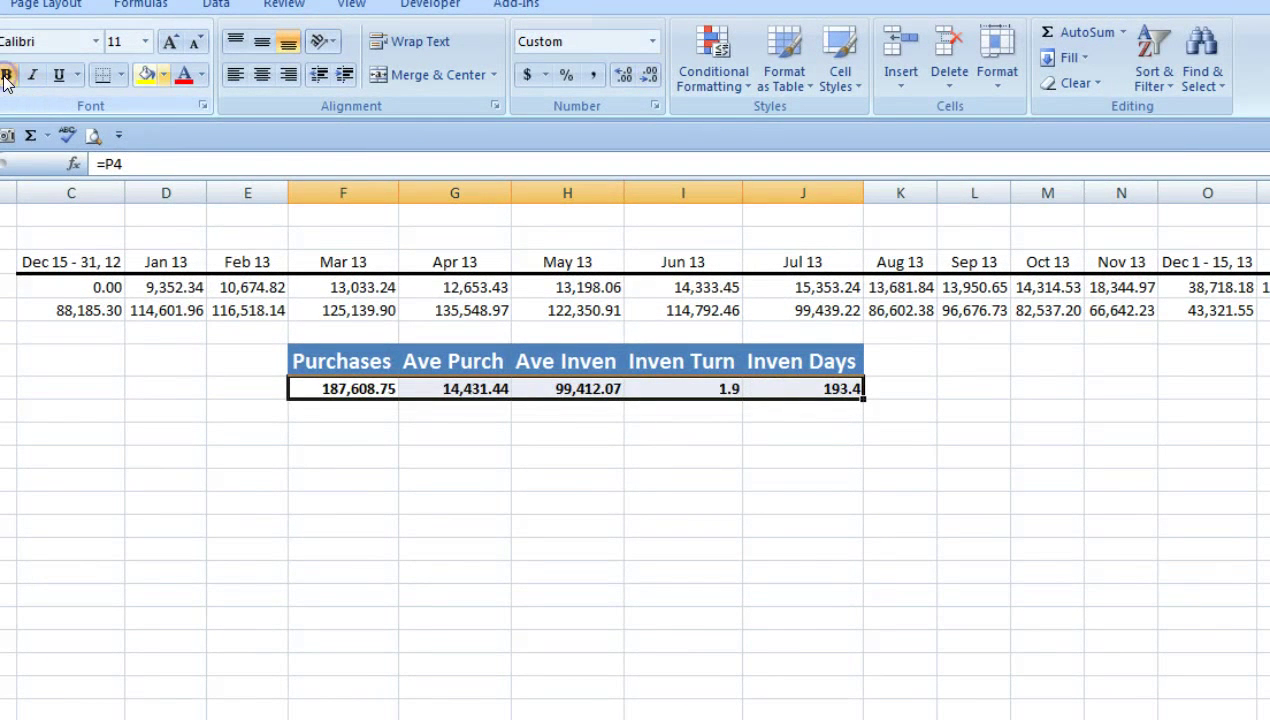
{"action": "left_click", "coordinate": [145, 41]}
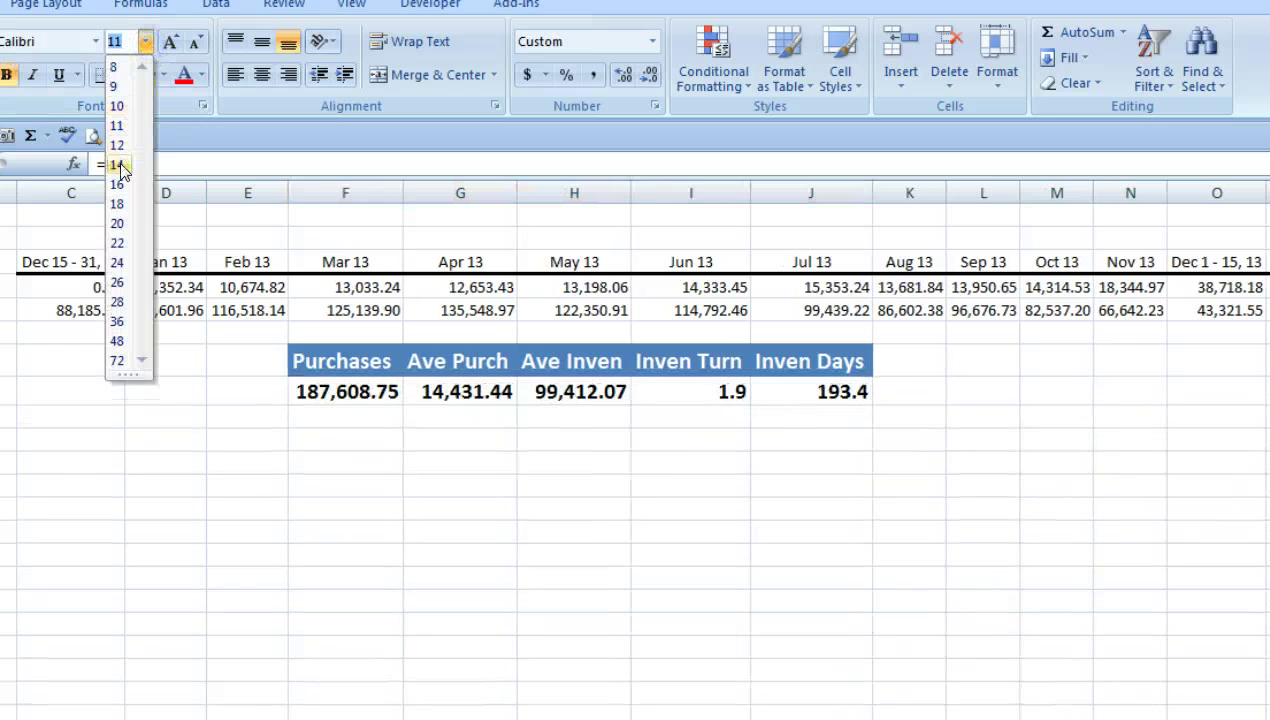
{"action": "left_click", "coordinate": [117, 165]}
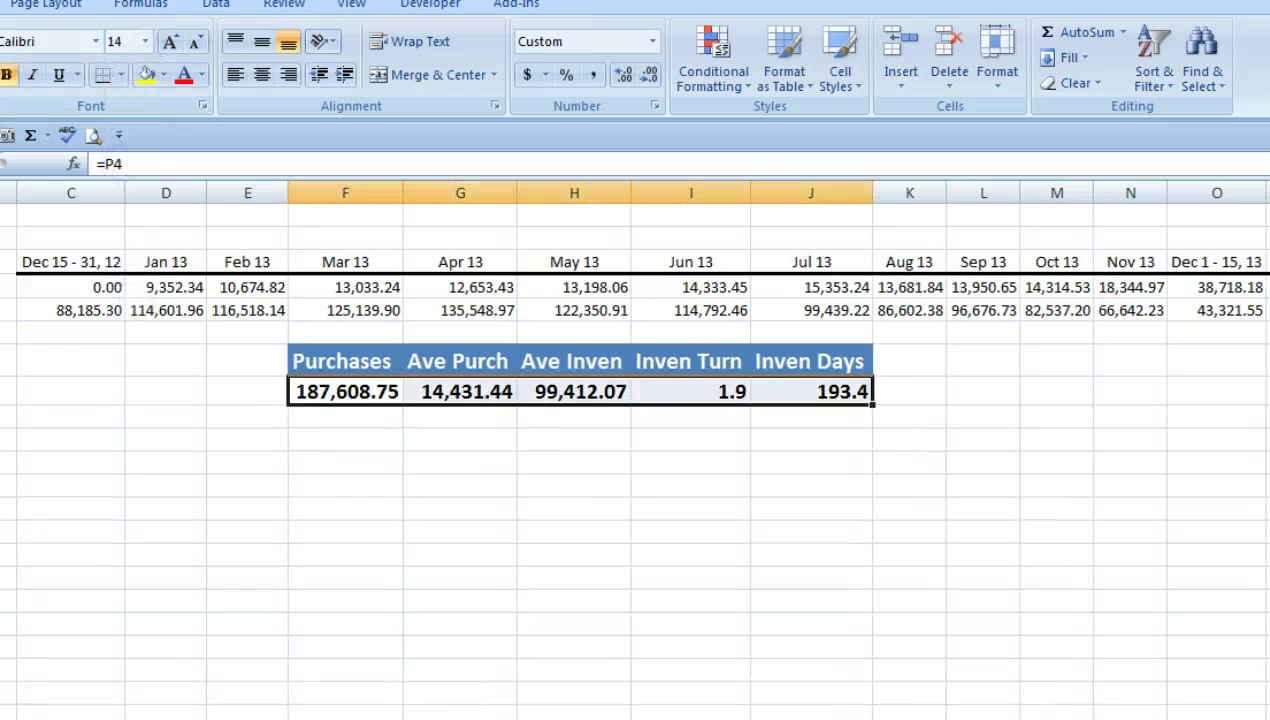
{"action": "key", "text": "ctrl+Home"}
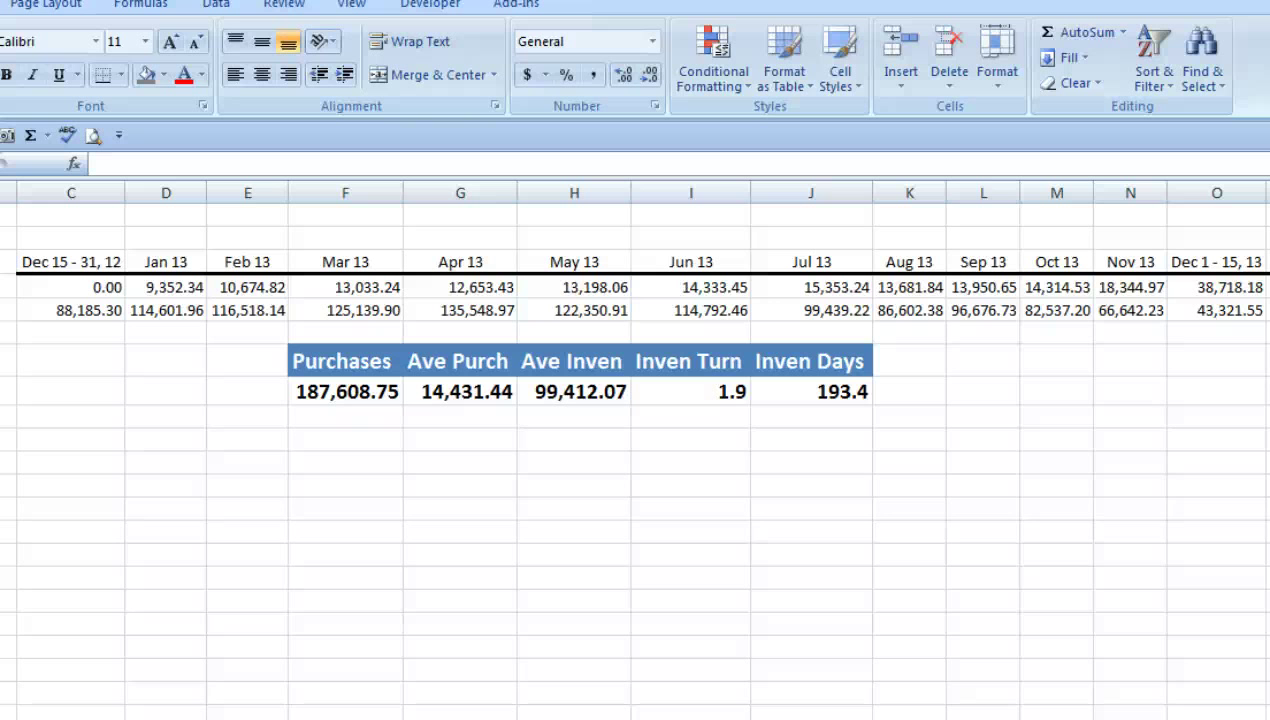
- Insert a 2-D area chart and place it below the results table
{"action": "left_click", "coordinate": [8, 437]}
{"action": "left_click", "coordinate": [3, 6]}
{"action": "left_click", "coordinate": [372, 86]}
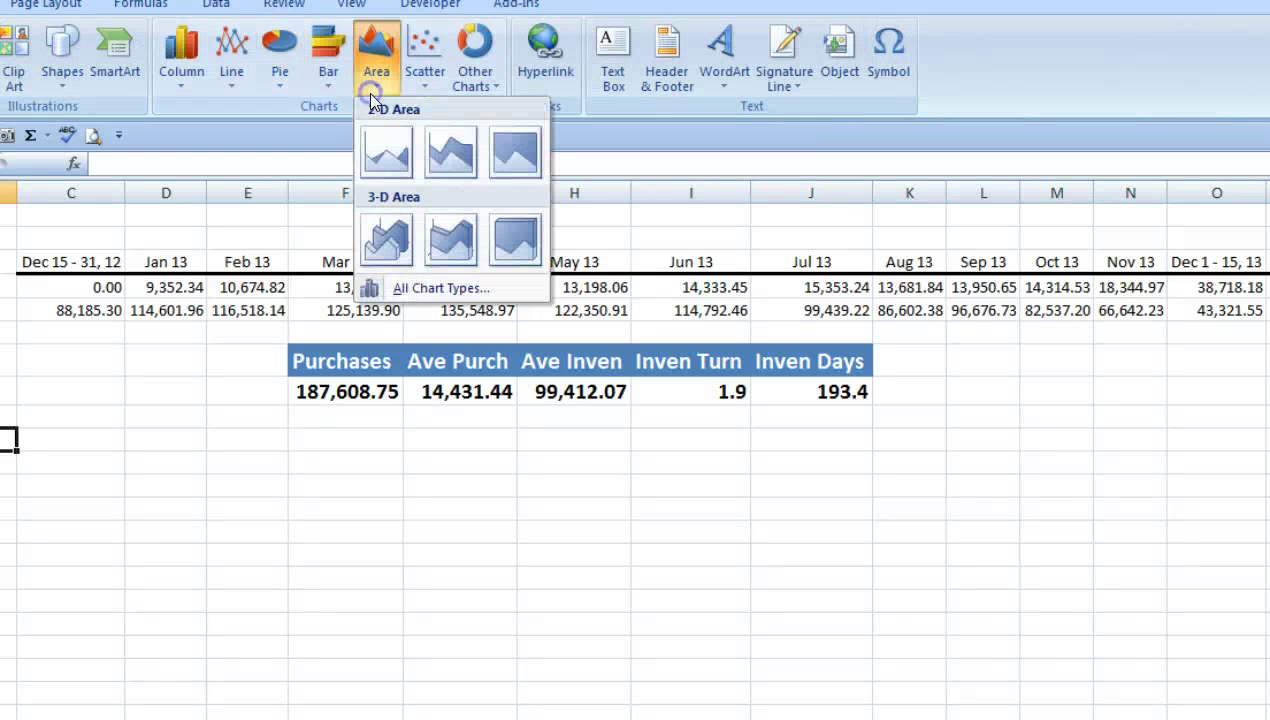
{"action": "left_click", "coordinate": [389, 150]}
{"action": "left_click_drag", "start_coordinate": [575, 383], "coordinate": [626, 472]}
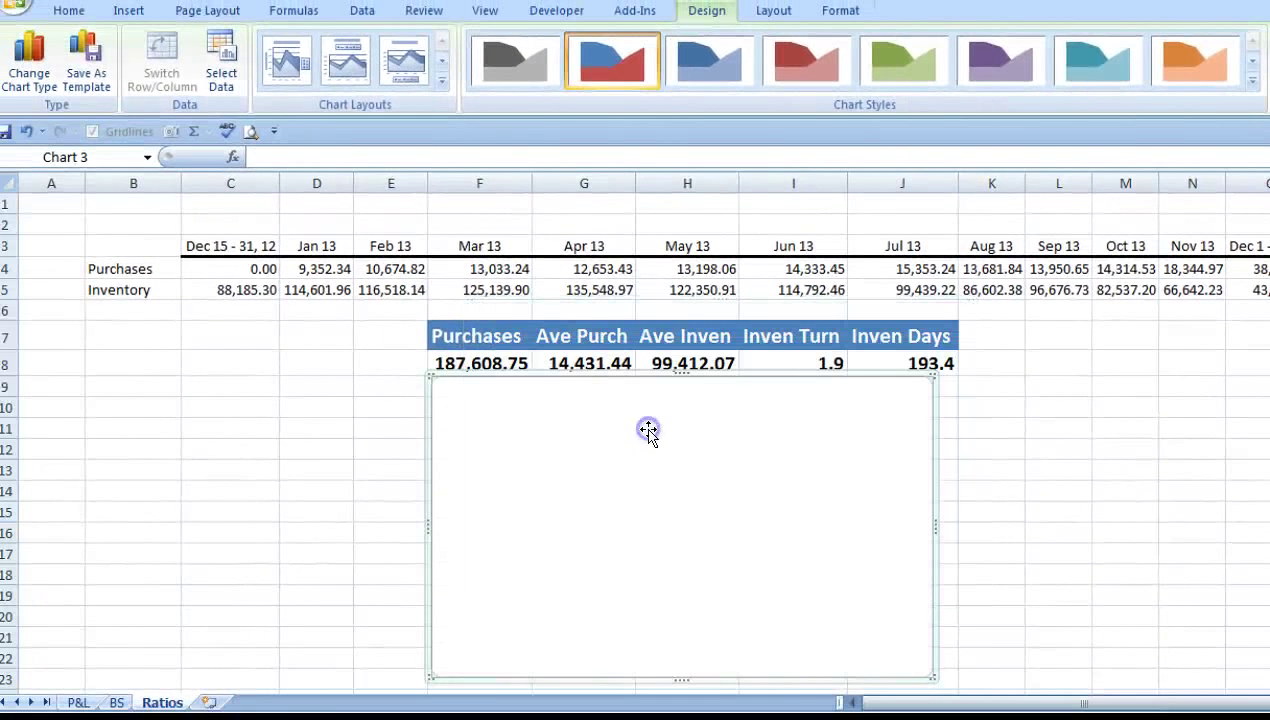
- Set the chart's first series to C5:O5 and name it Inventory Levels
{"action": "right_click", "coordinate": [626, 471]}
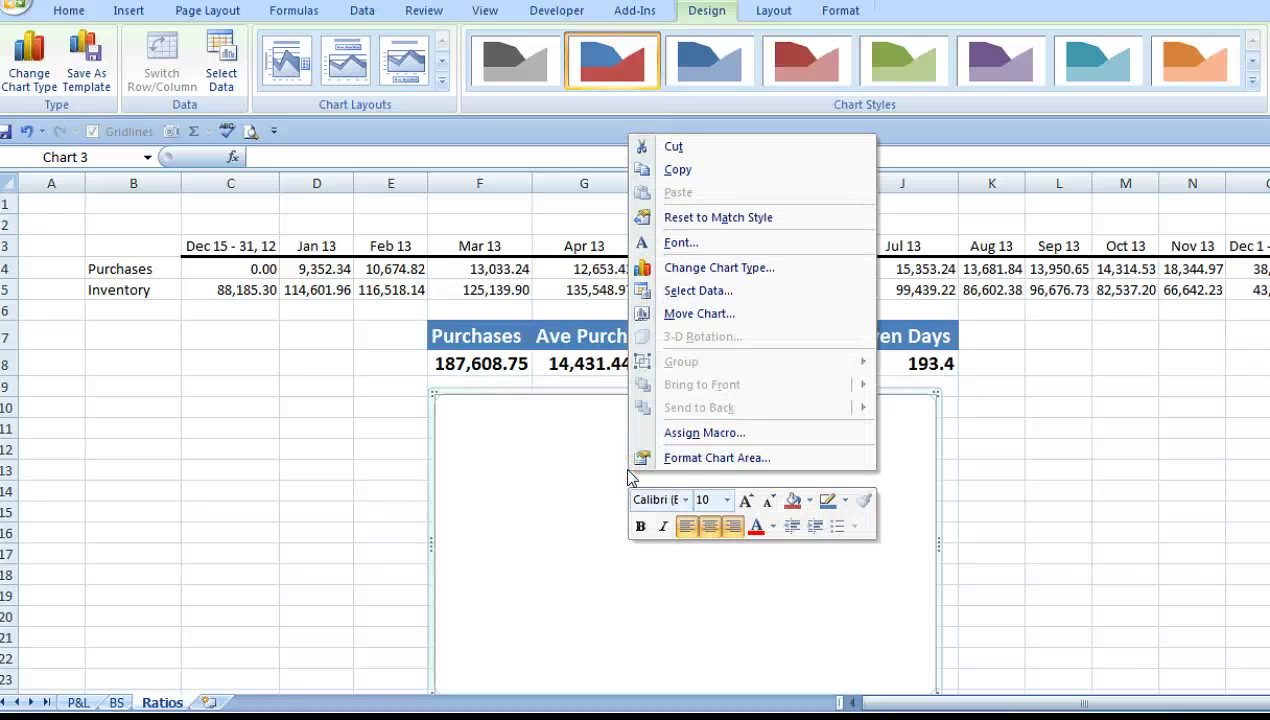
{"action": "left_click", "coordinate": [700, 290]}
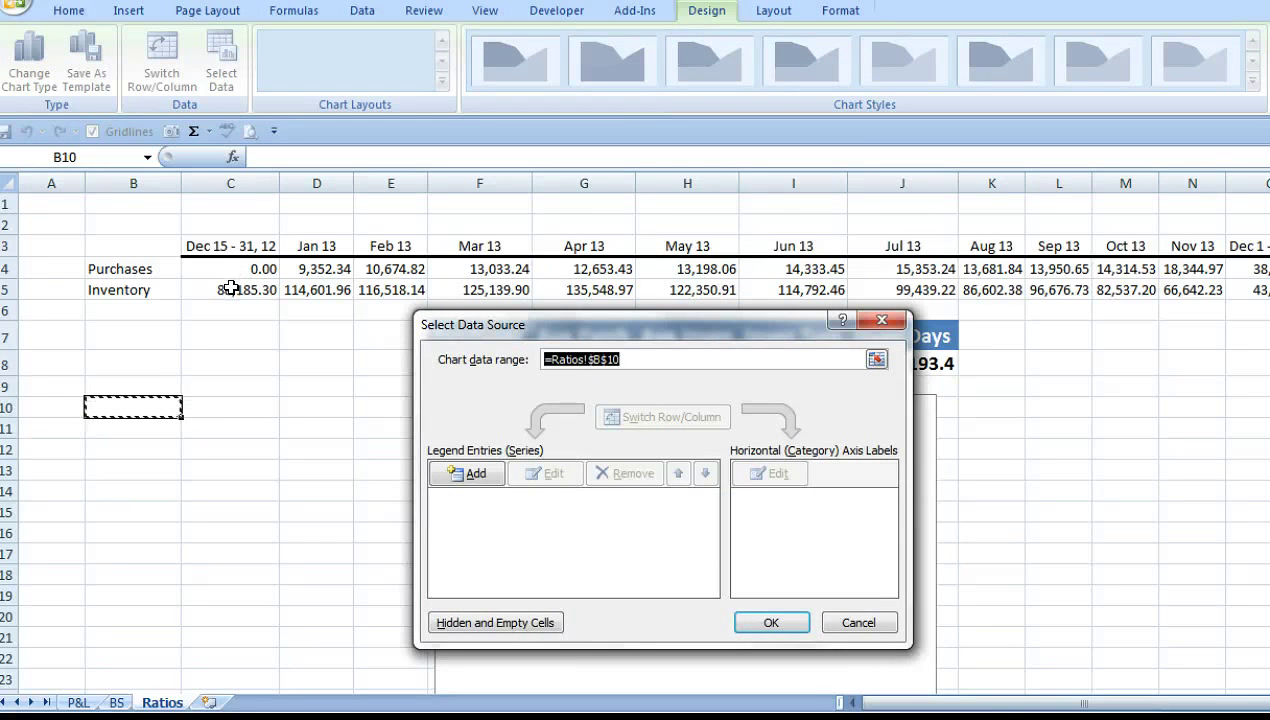
{"action": "left_click_drag", "start_coordinate": [231, 287], "coordinate": [1237, 289]}
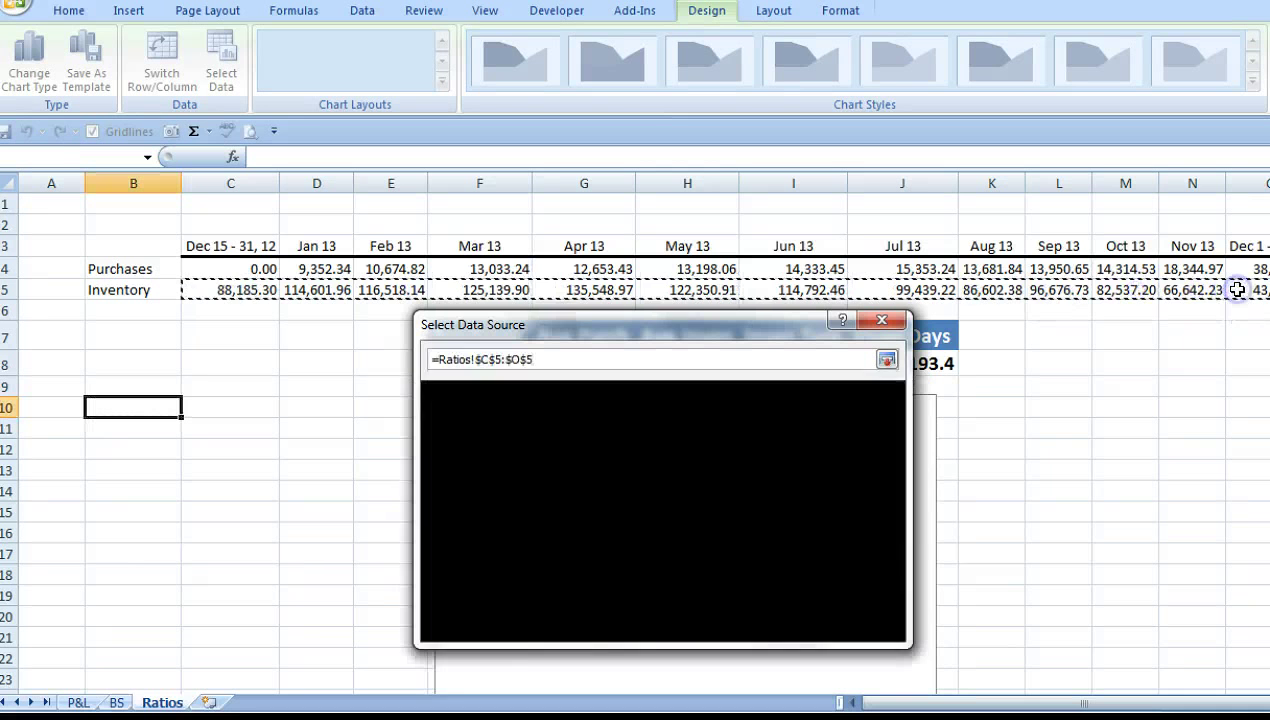
{"action": "left_click", "coordinate": [503, 500]}
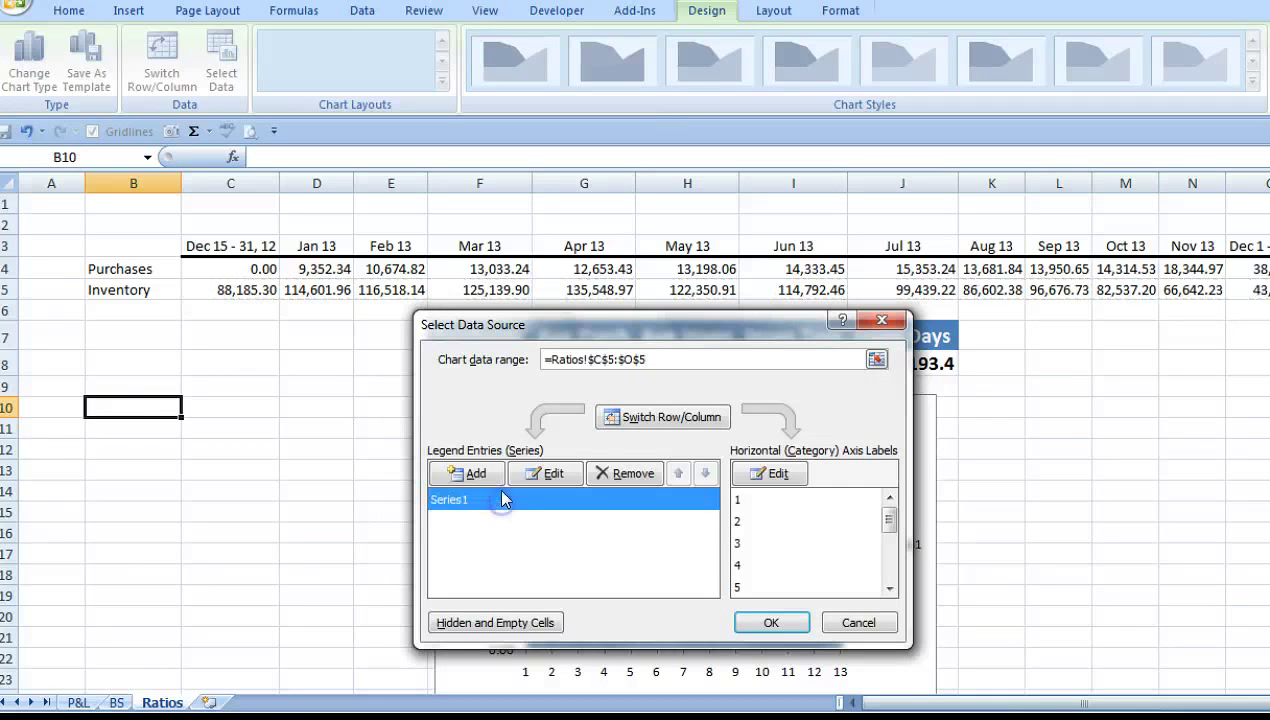
{"action": "left_click", "coordinate": [545, 473]}
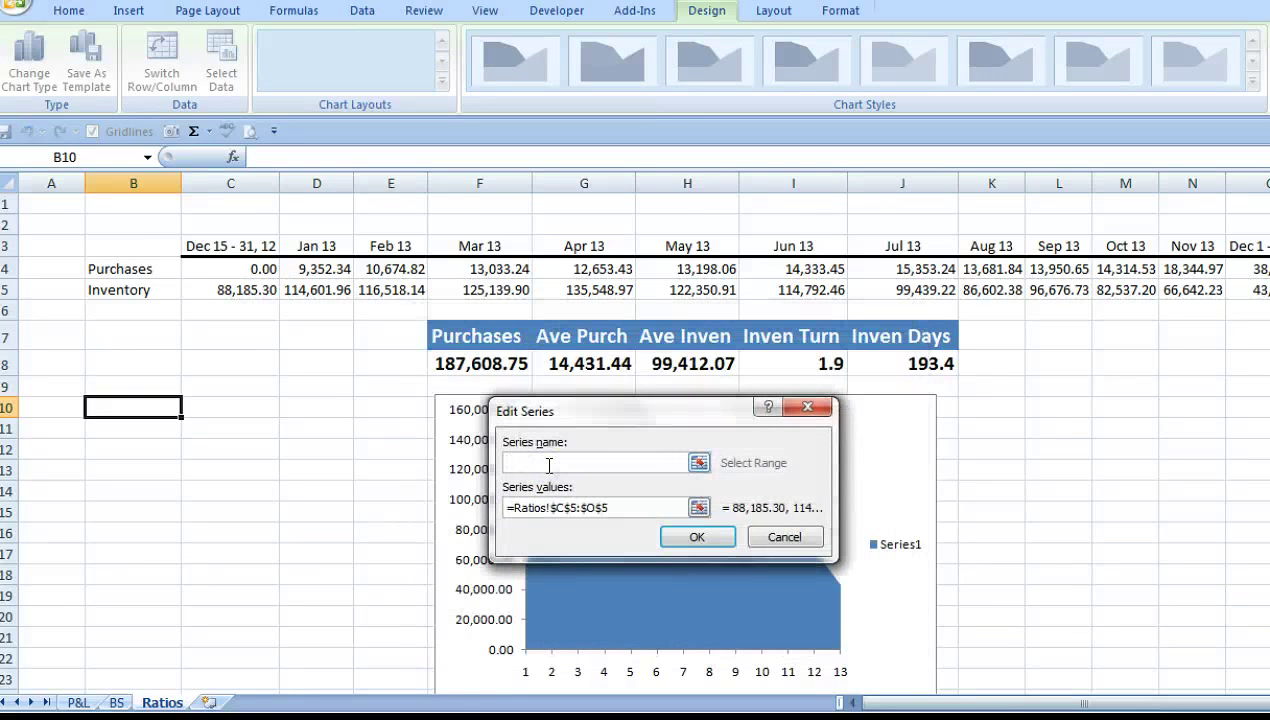
{"action": "left_click", "coordinate": [548, 460]}
{"action": "type", "text": "Inventory Levels"}
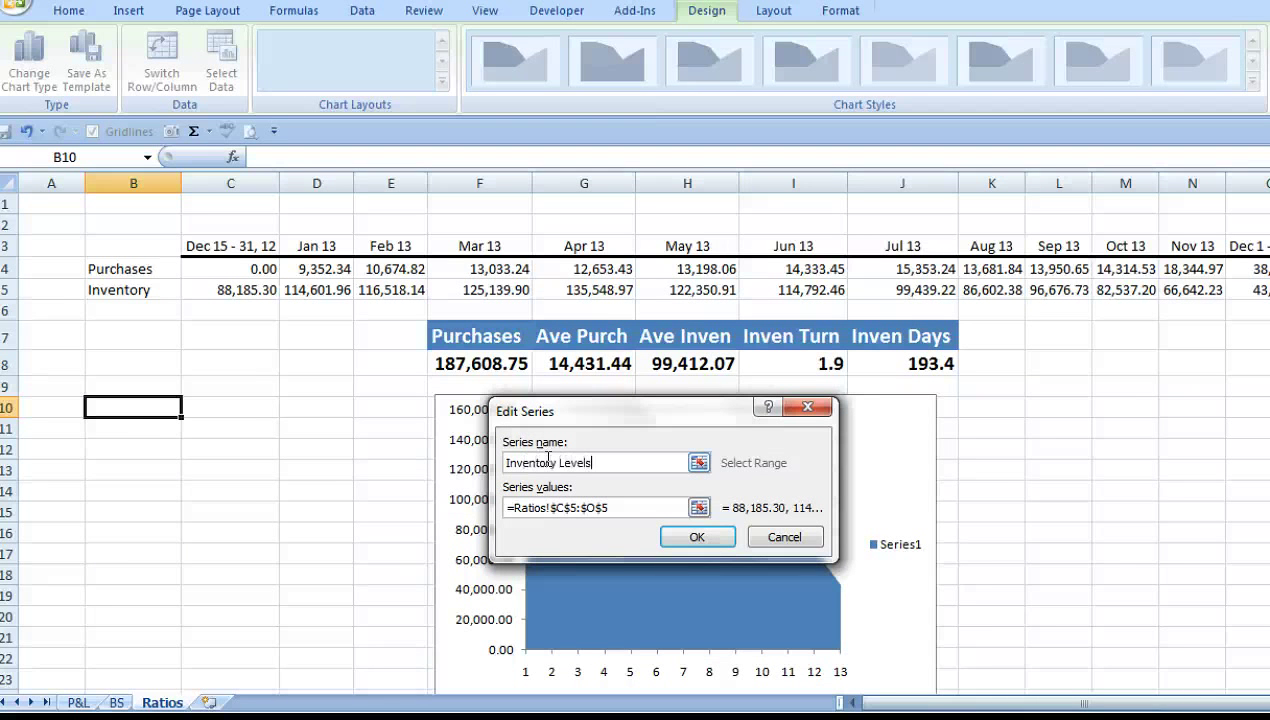
{"action": "left_click", "coordinate": [697, 539]}
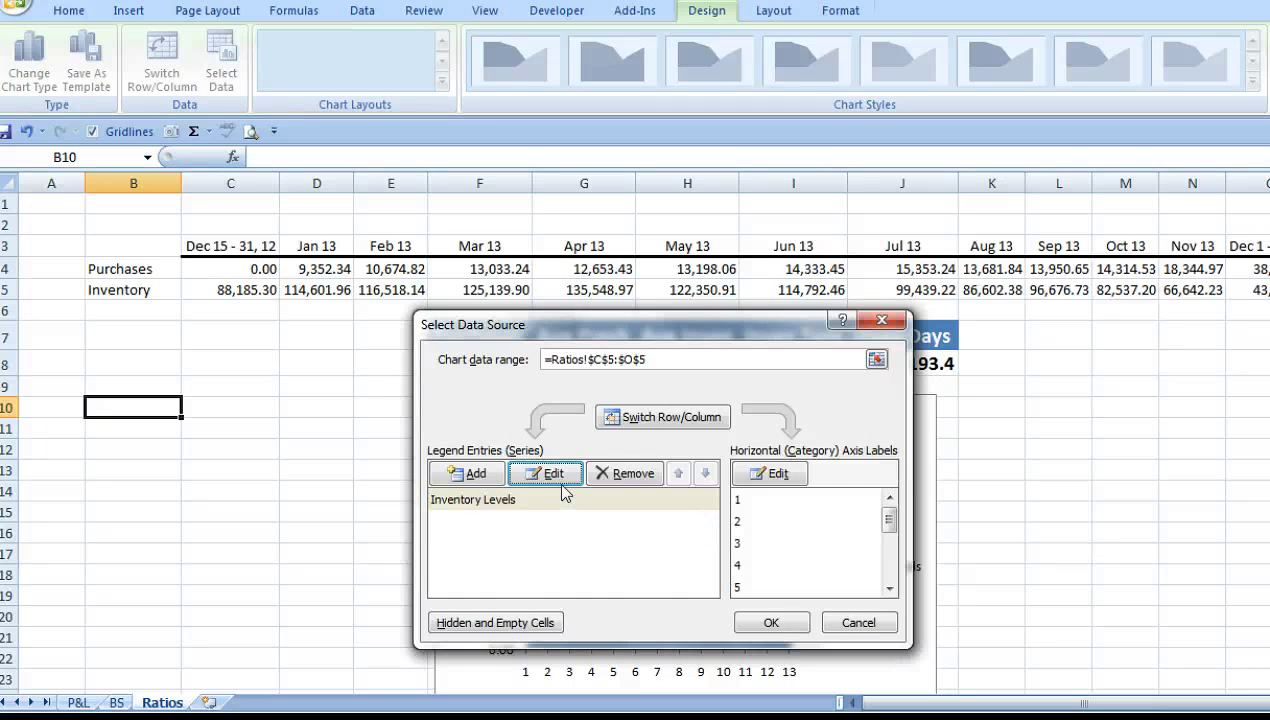
- Add a second series named Purchases using C4:O4 and apply the data
{"action": "left_click", "coordinate": [470, 476]}
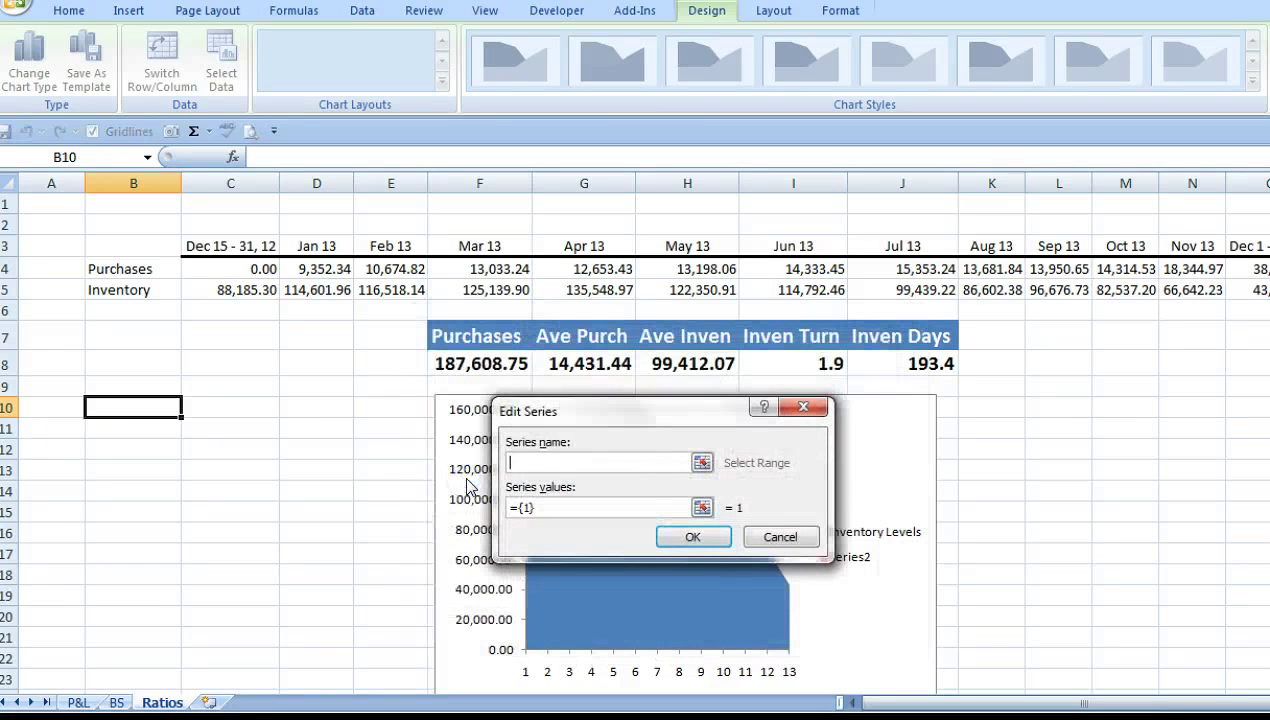
{"action": "type", "text": "Purchases"}
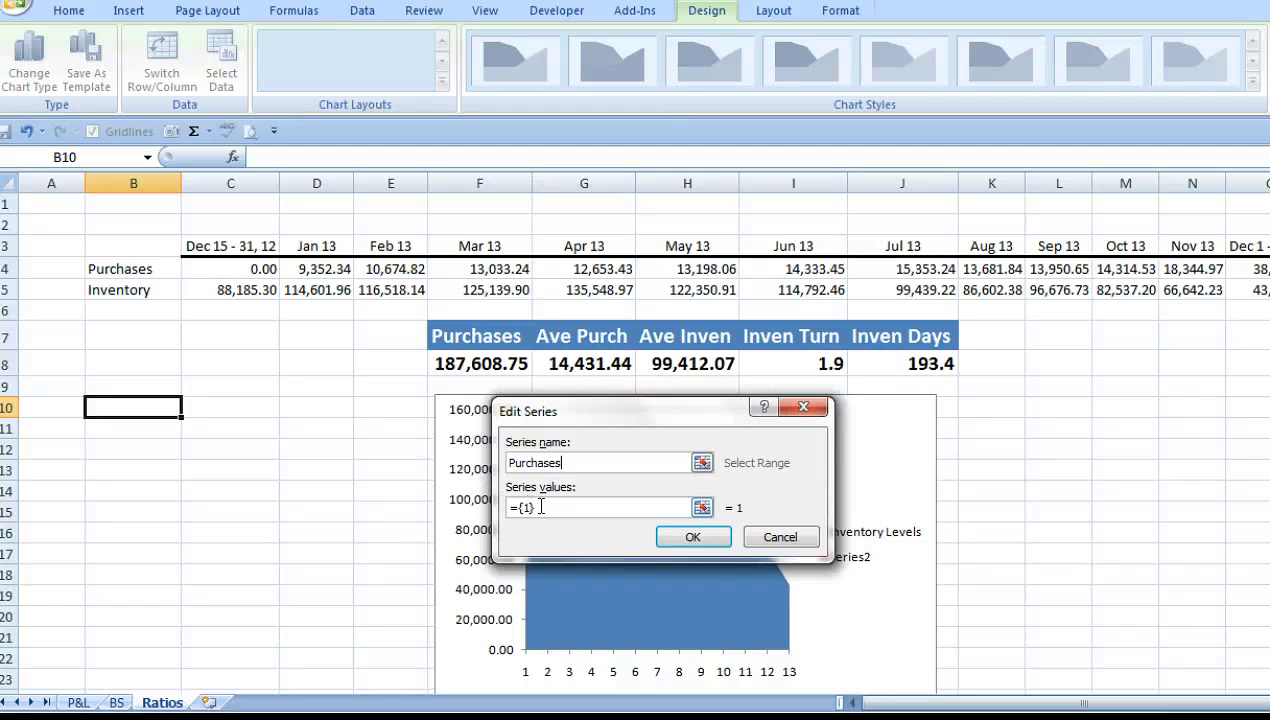
{"action": "left_click_drag", "start_coordinate": [540, 507], "coordinate": [502, 510]}
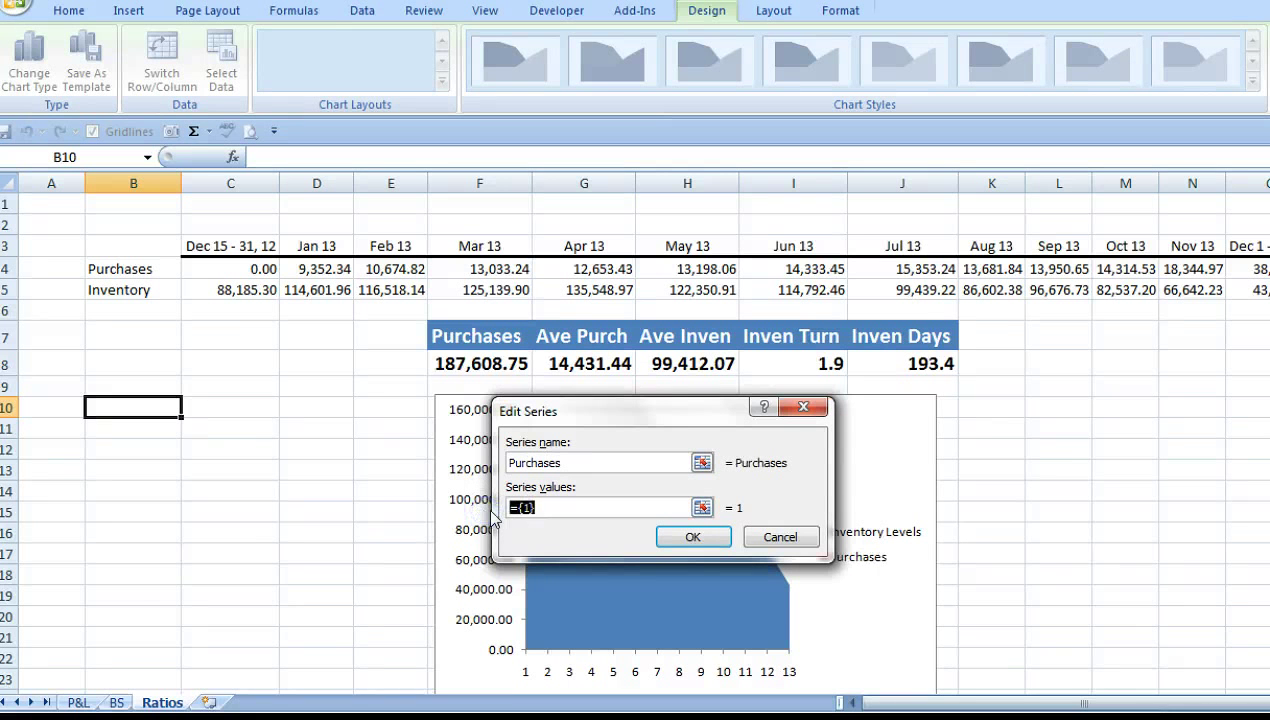
{"action": "key", "text": "Delete"}
{"action": "left_click_drag", "start_coordinate": [213, 269], "coordinate": [1238, 262]}
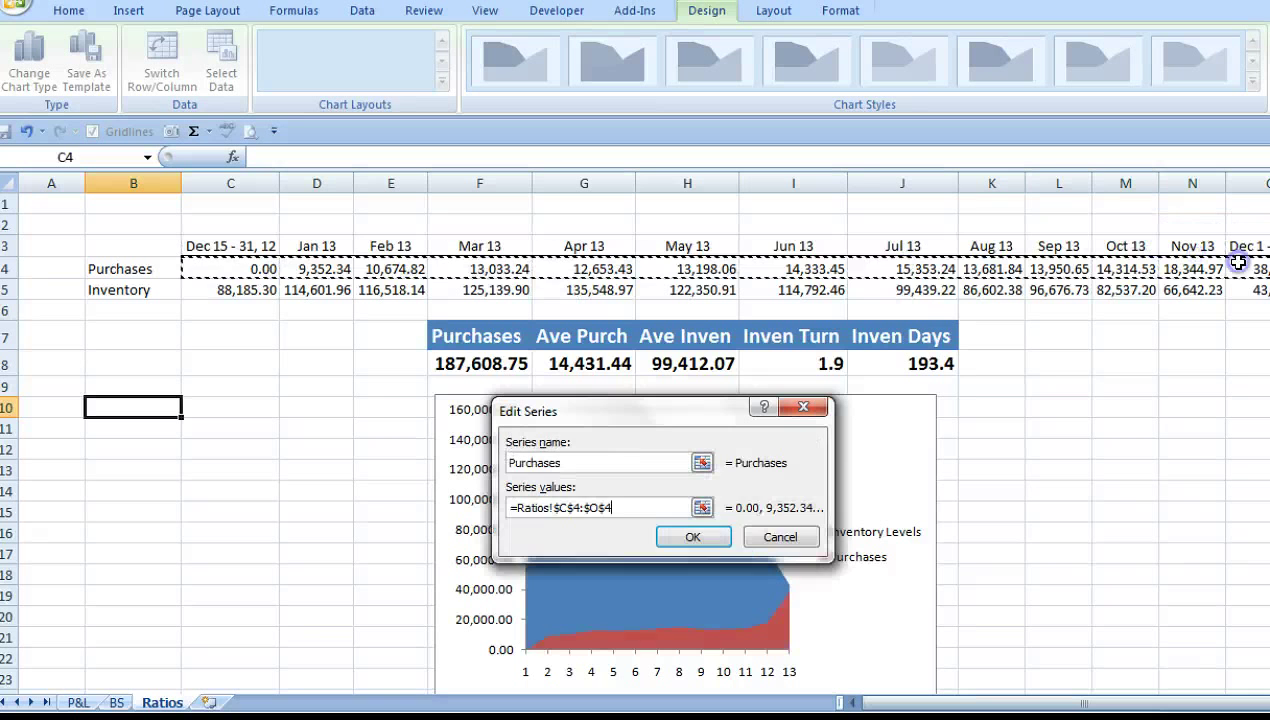
{"action": "left_click", "coordinate": [703, 538]}
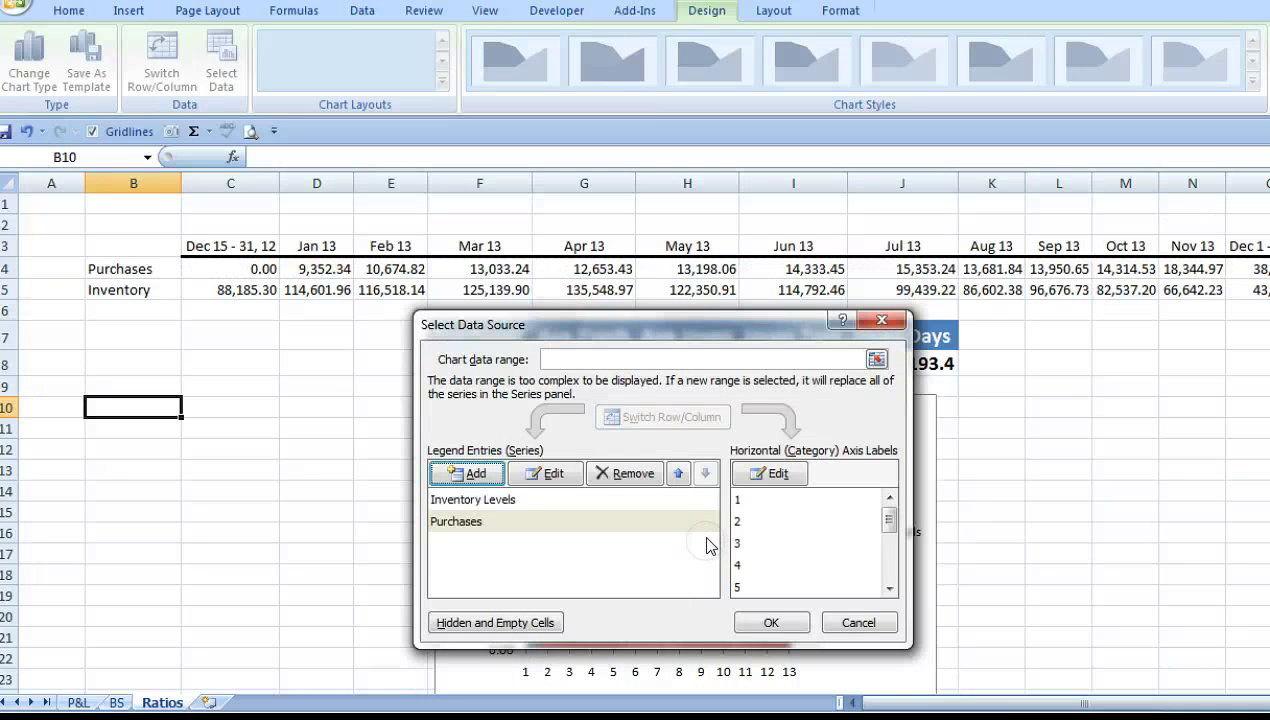
{"action": "left_click", "coordinate": [771, 622]}
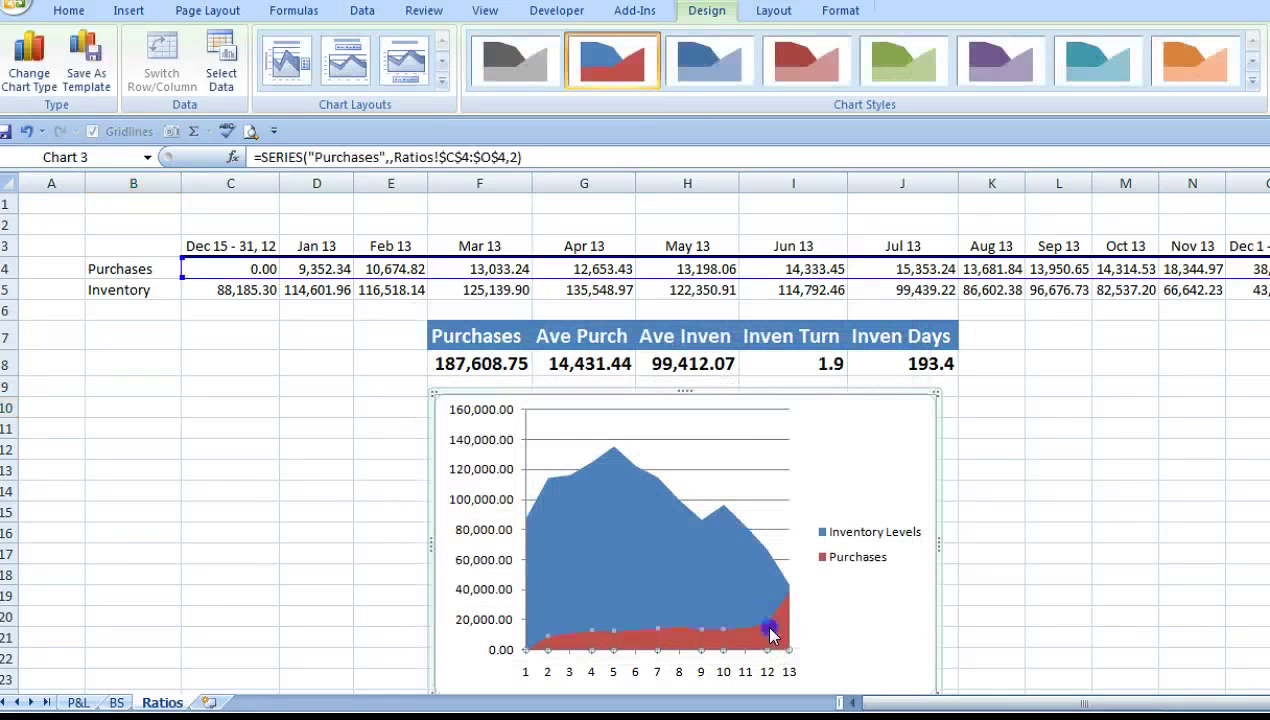
- Change the Purchases series chart type to a line
{"action": "left_click", "coordinate": [30, 68]}
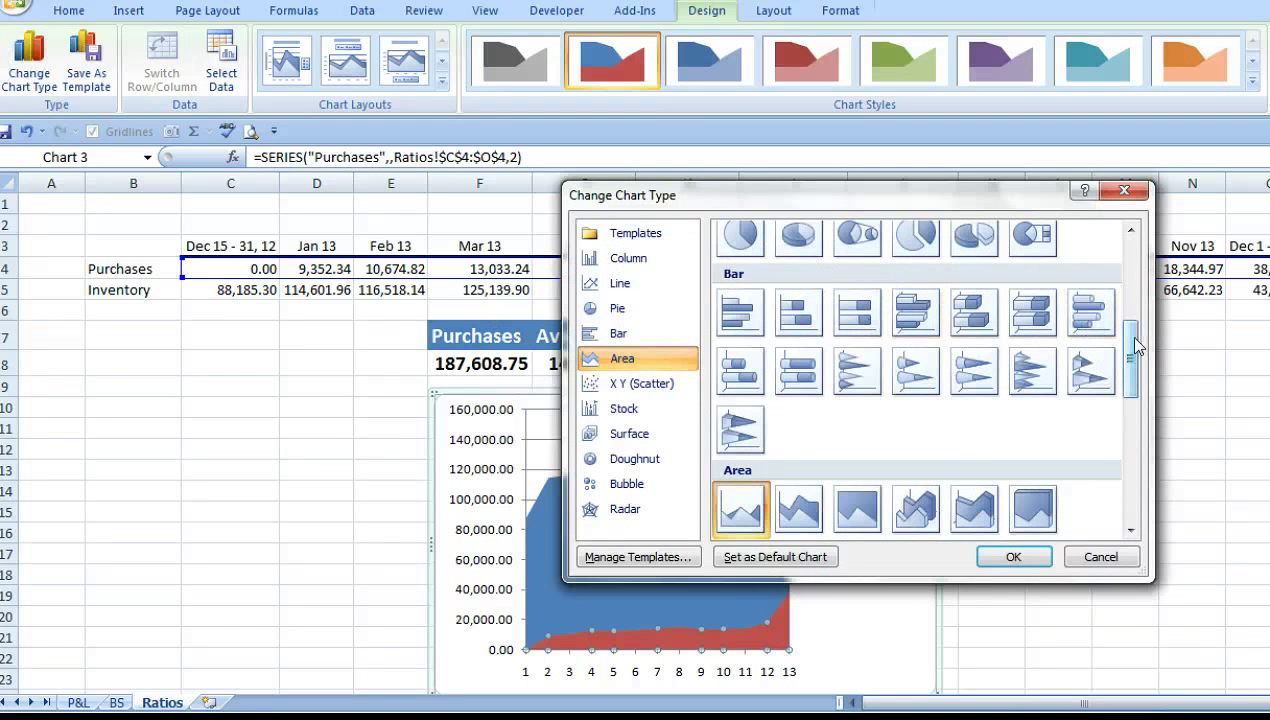
{"action": "left_click_drag", "start_coordinate": [1136, 345], "coordinate": [1128, 238]}
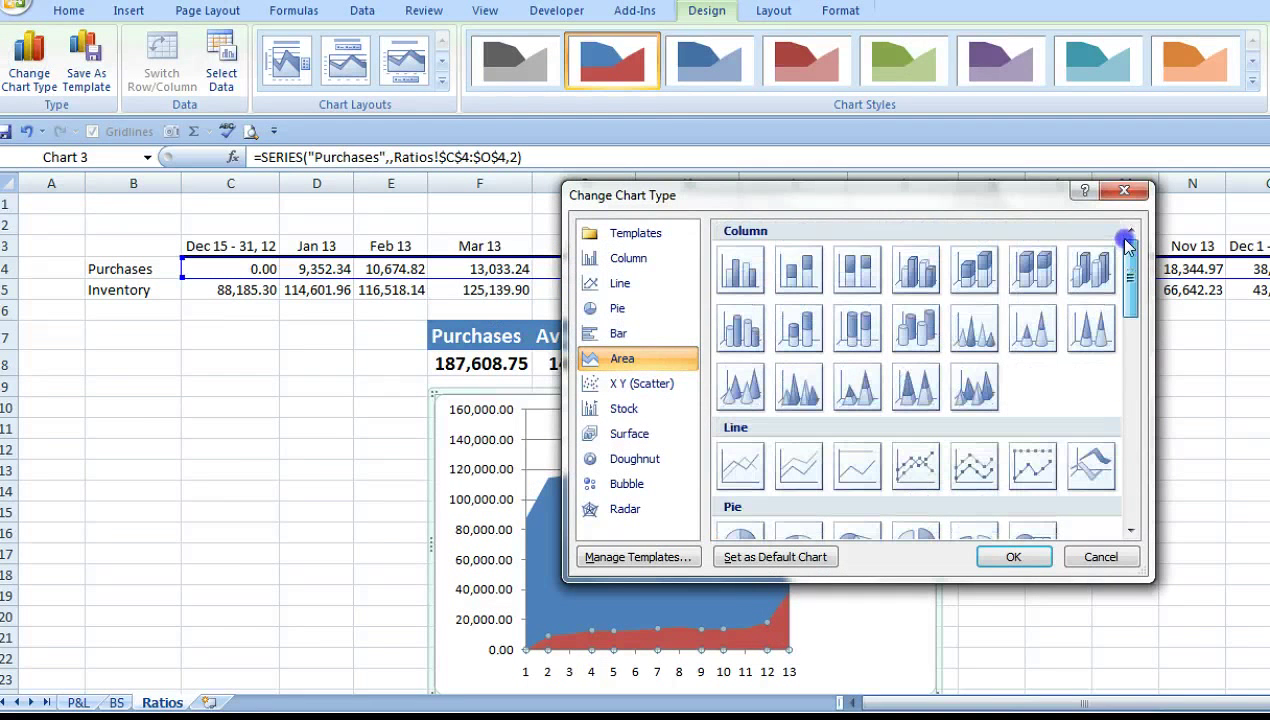
{"action": "left_click", "coordinate": [740, 466]}
{"action": "left_click", "coordinate": [1006, 556]}
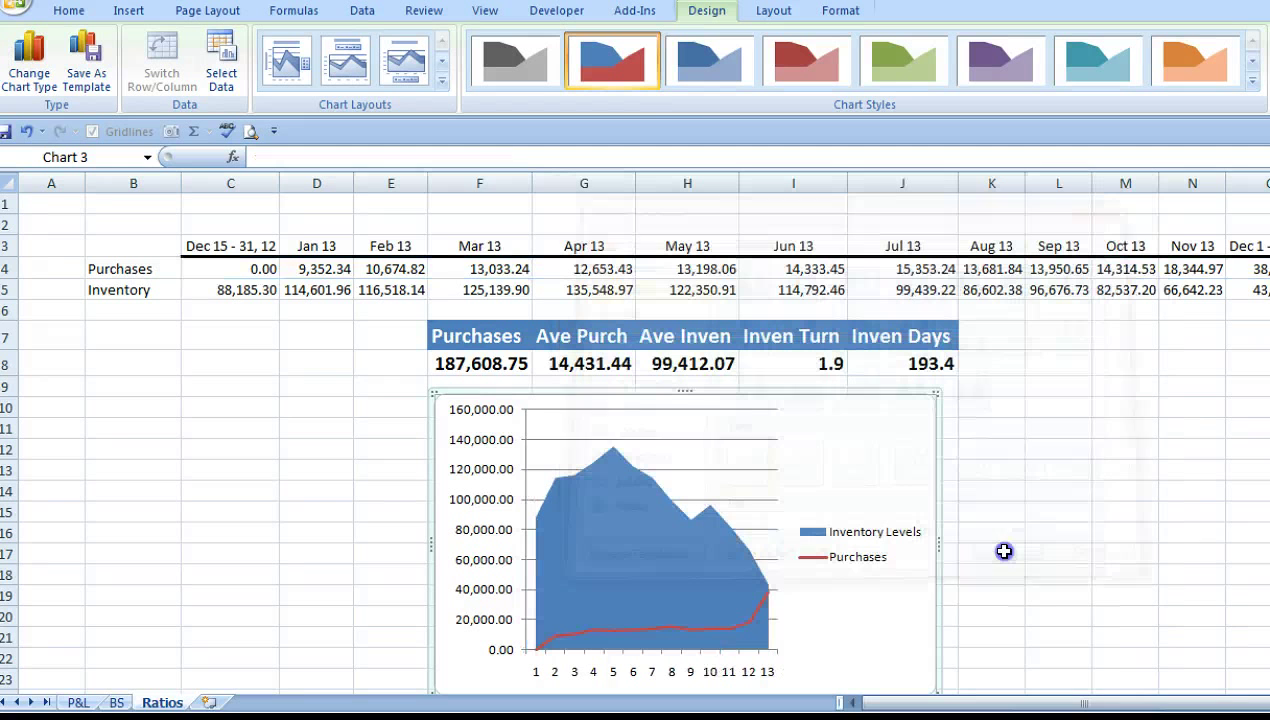
- Set the Purchases line width to 6 pt
{"action": "left_click", "coordinate": [726, 628]}
{"action": "right_click", "coordinate": [727, 628]}
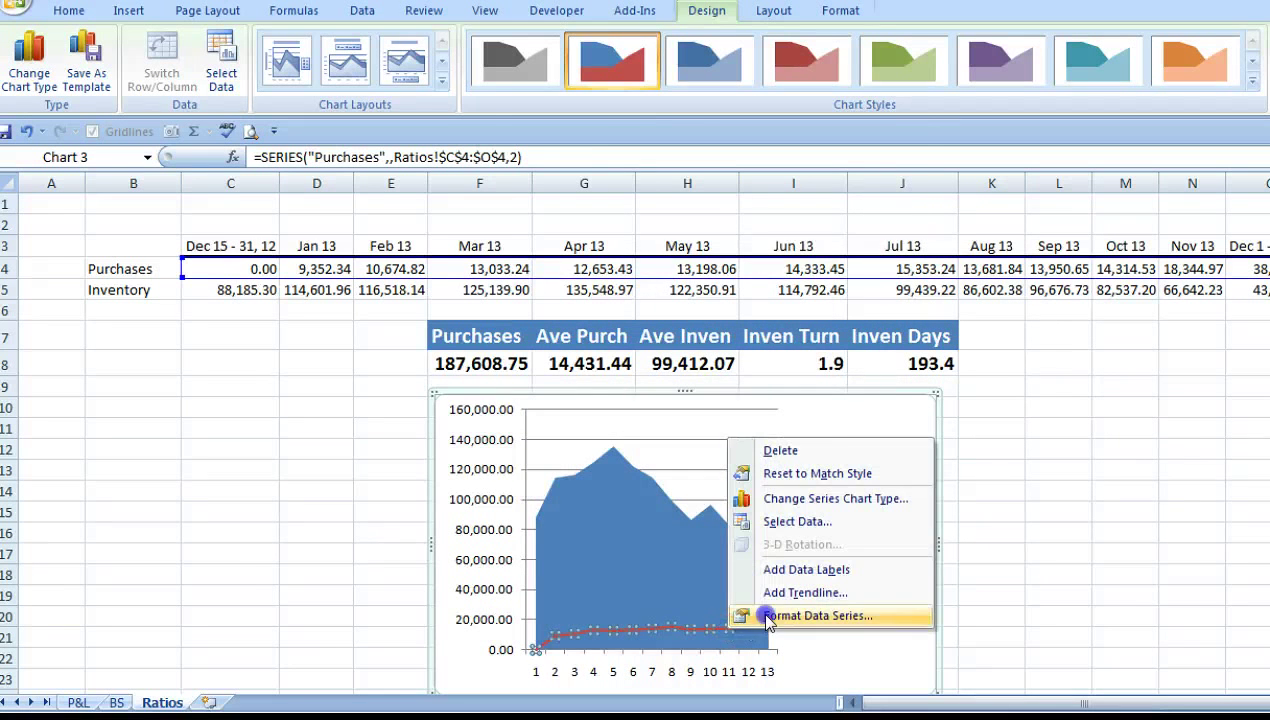
{"action": "left_click", "coordinate": [767, 616]}
{"action": "left_click", "coordinate": [516, 220]}
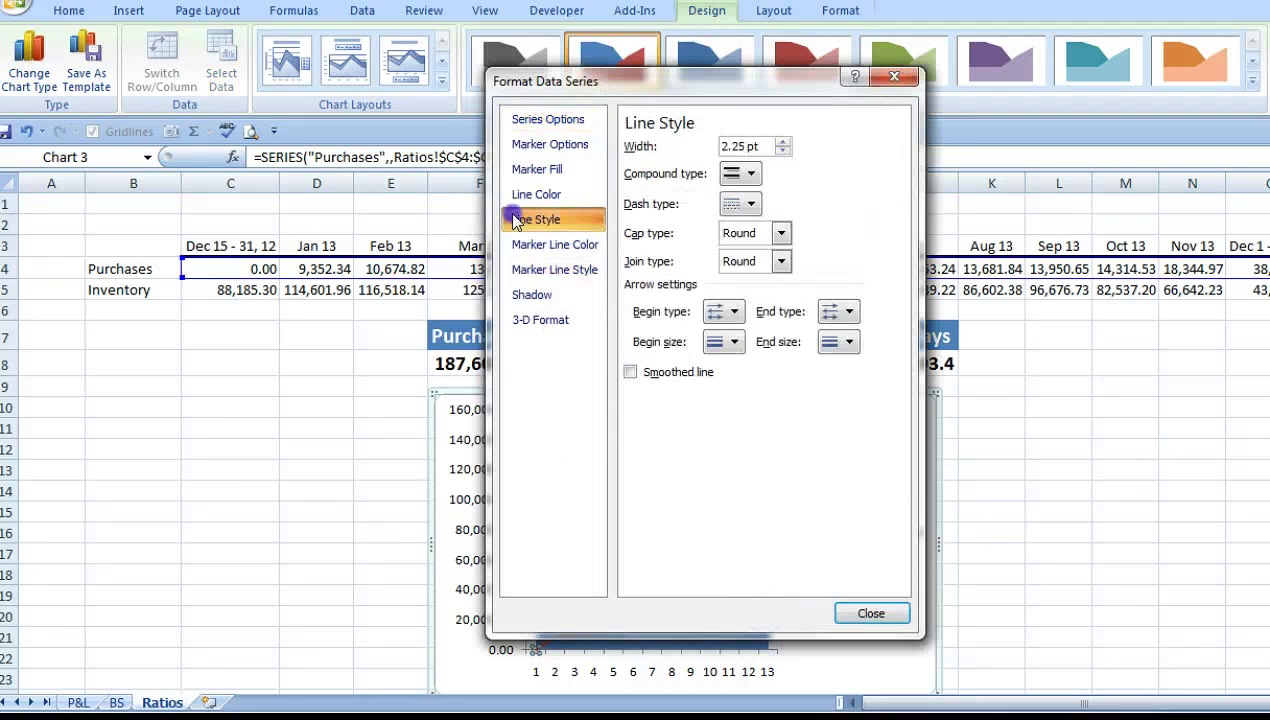
{"action": "left_click", "coordinate": [785, 141]}
{"action": "left_click", "coordinate": [785, 141]}
{"action": "left_click", "coordinate": [785, 141]}
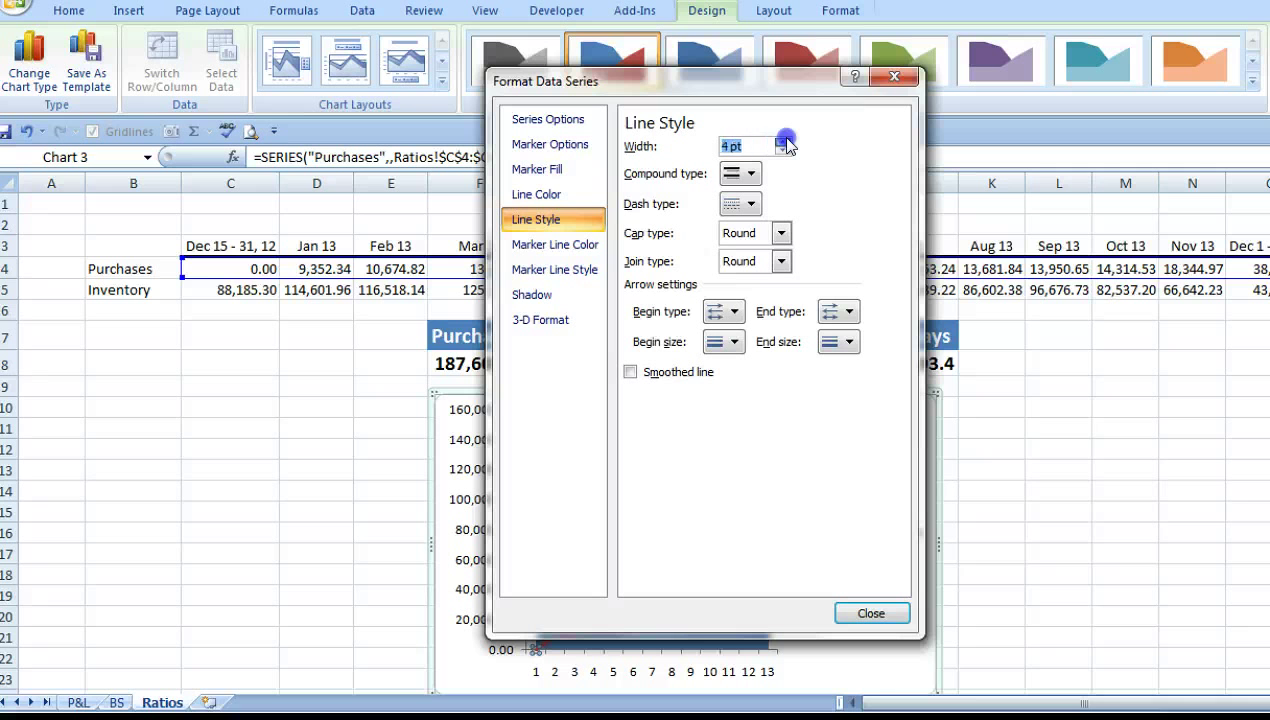
{"action": "left_click", "coordinate": [785, 141]}
{"action": "left_click", "coordinate": [785, 141]}
{"action": "left_click", "coordinate": [785, 141]}
{"action": "left_click", "coordinate": [785, 141]}
{"action": "left_click", "coordinate": [785, 141]}
{"action": "left_click", "coordinate": [785, 141]}
{"action": "left_click", "coordinate": [785, 141]}
{"action": "left_click", "coordinate": [785, 141]}
{"action": "key", "text": "Return"}
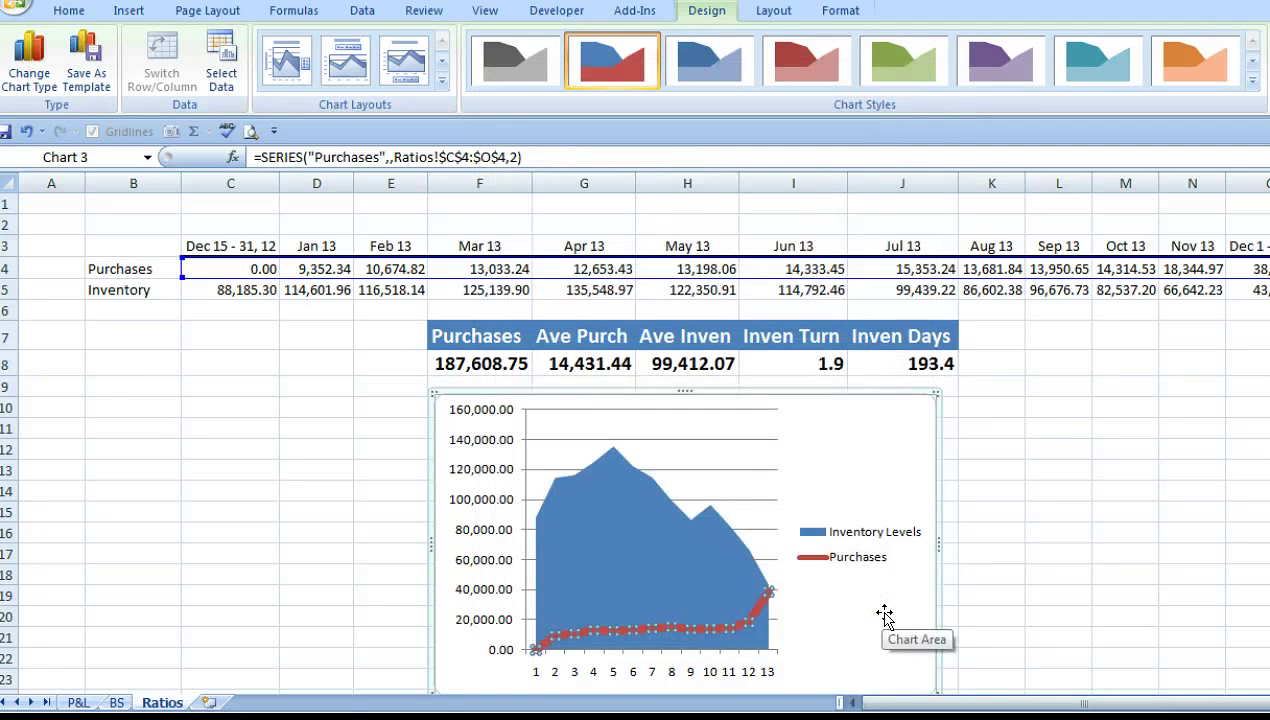
{"action": "left_click", "coordinate": [884, 614]}
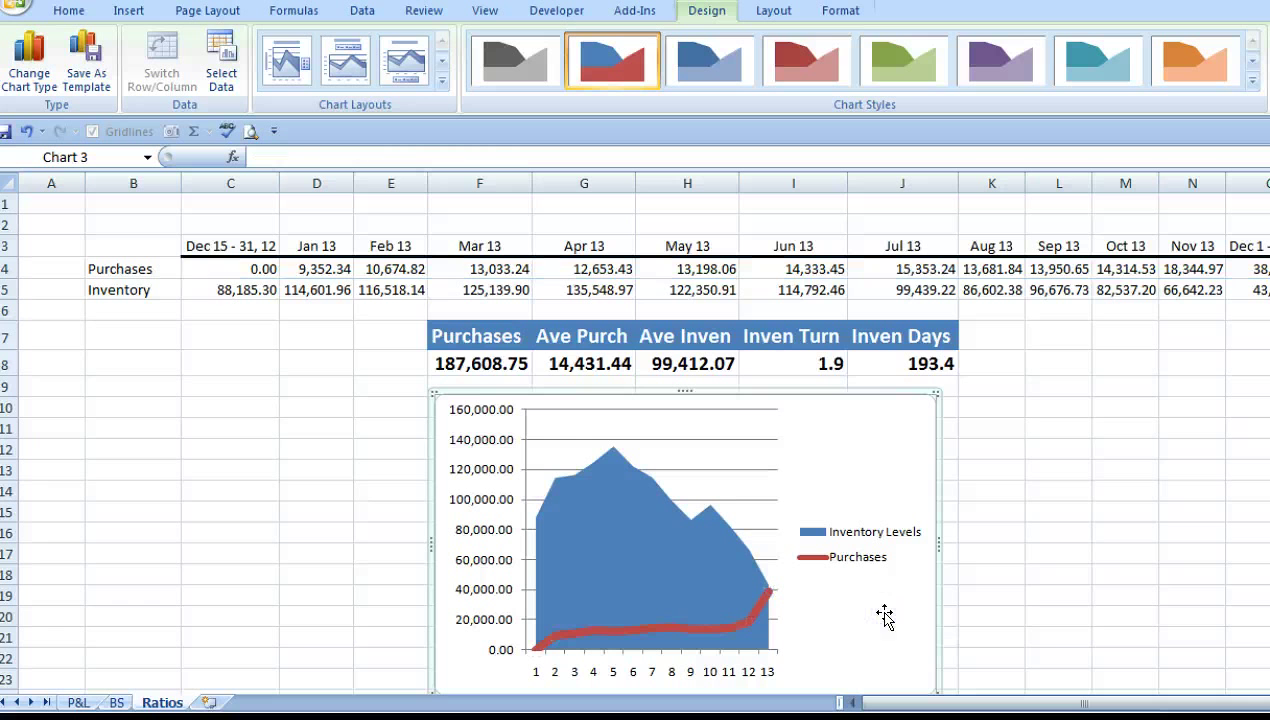
- Add a new Sheet7 and fill all its cells grey
{"action": "left_click", "coordinate": [207, 702]}
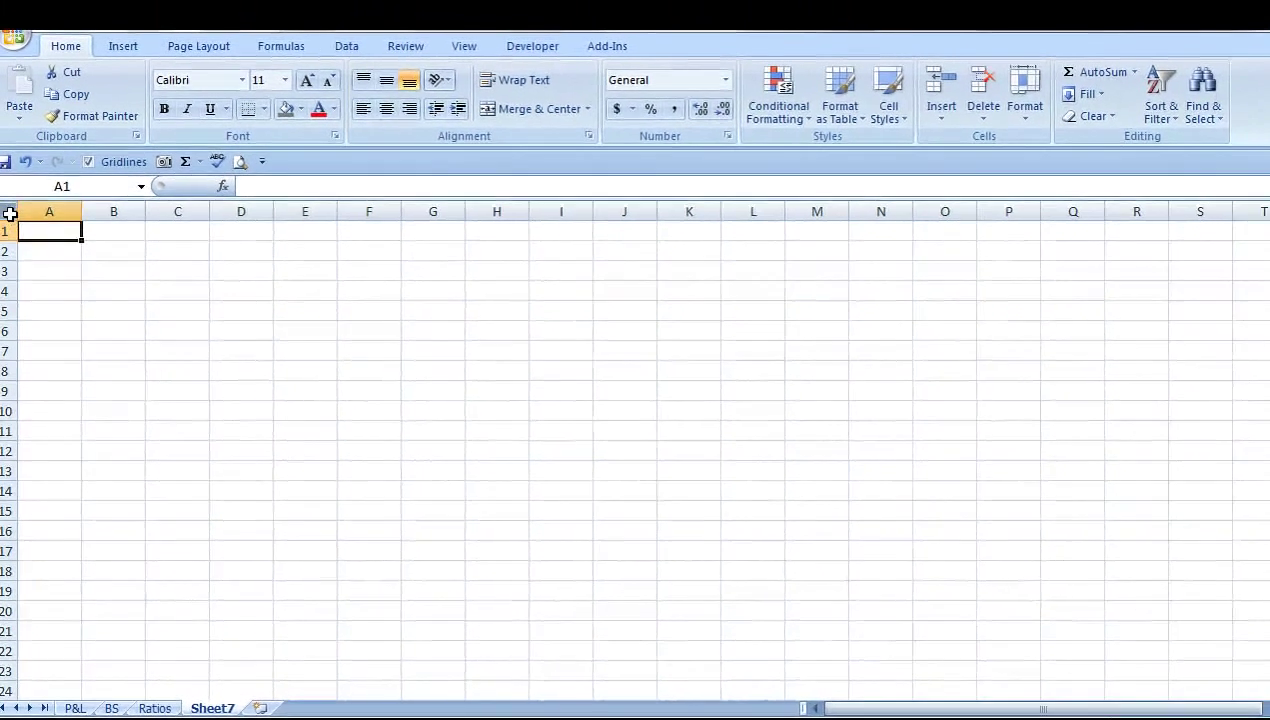
{"action": "left_click", "coordinate": [10, 213]}
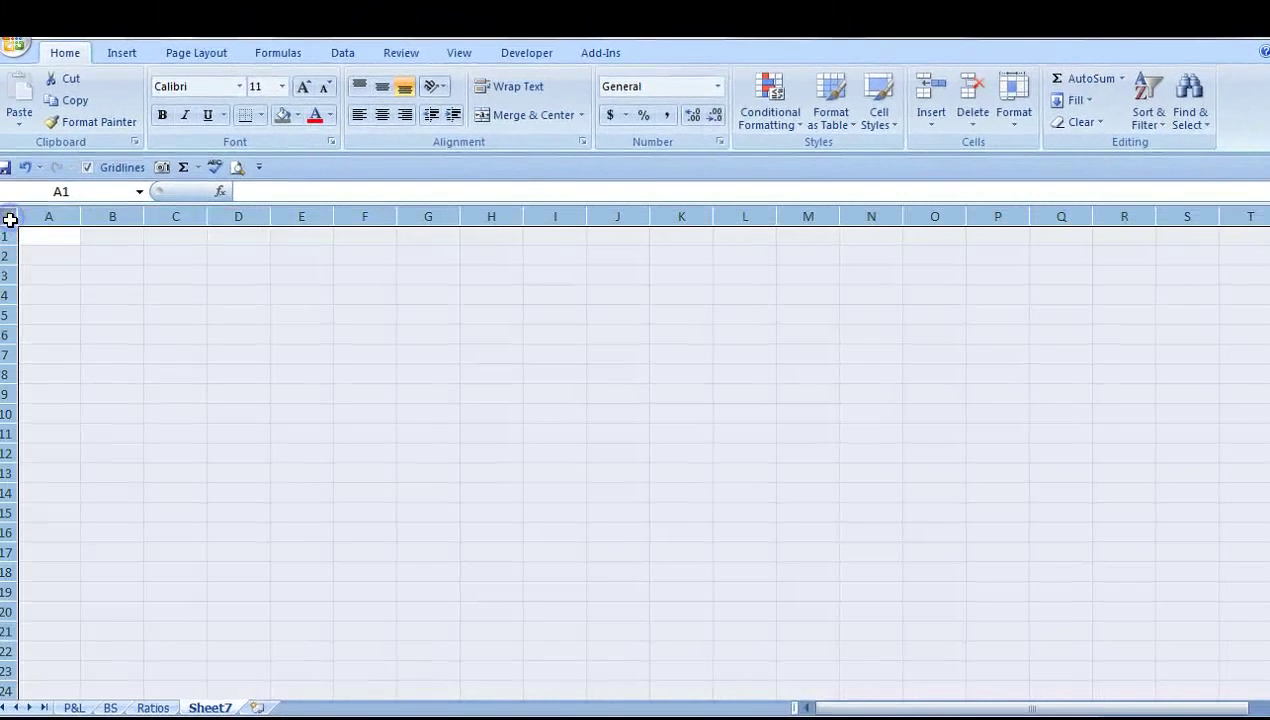
{"action": "left_click", "coordinate": [297, 115]}
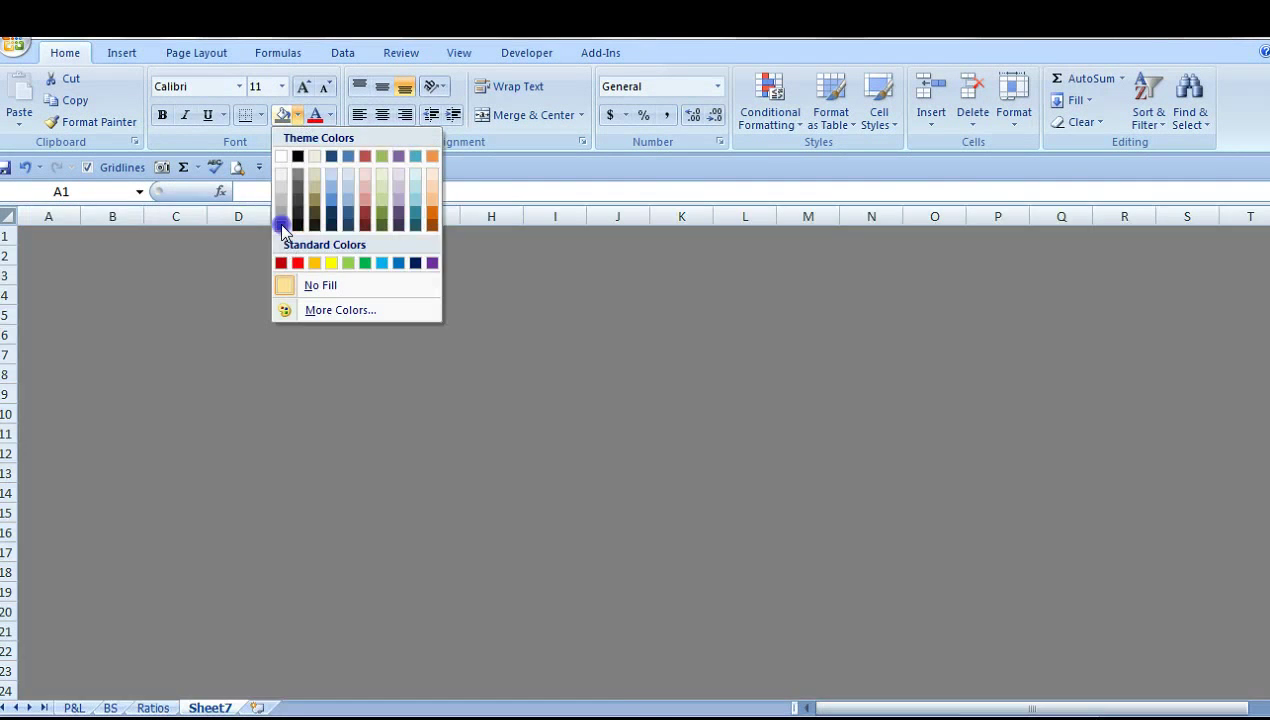
{"action": "left_click", "coordinate": [281, 224]}
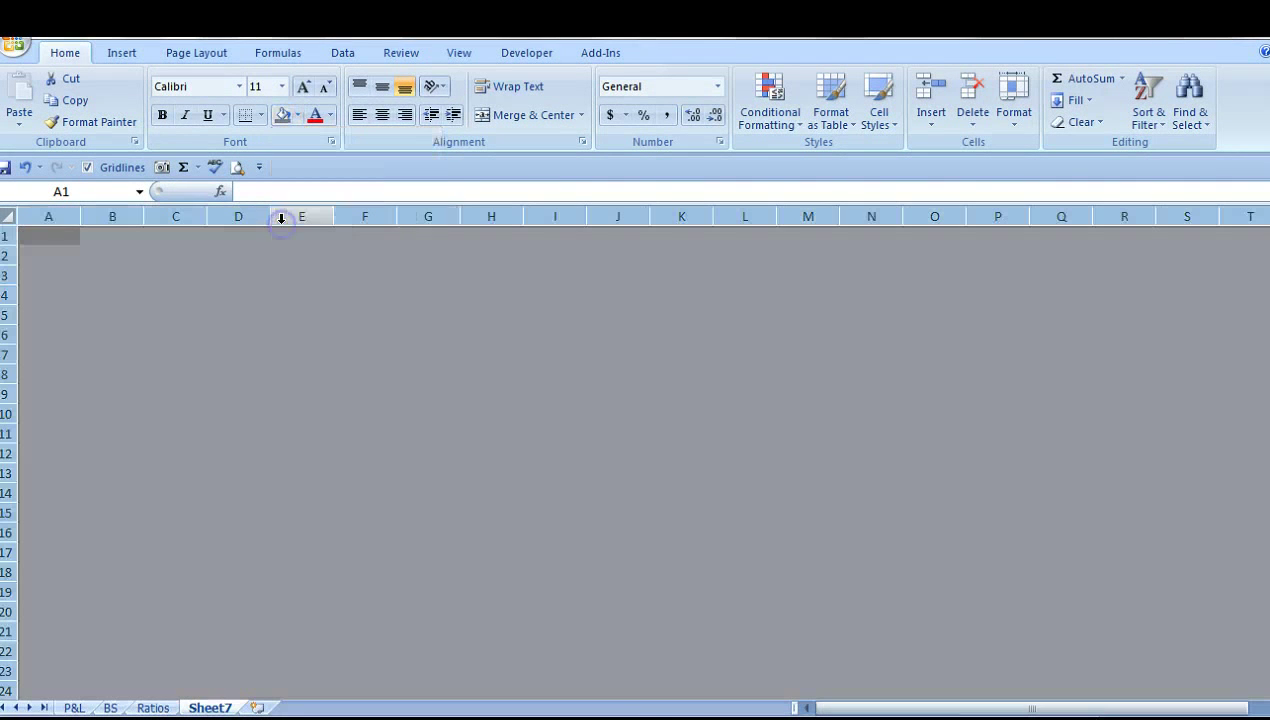
- Cut the chart from Ratios, paste it on Sheet7 and move it to columns H–O
{"action": "left_click", "coordinate": [154, 708]}
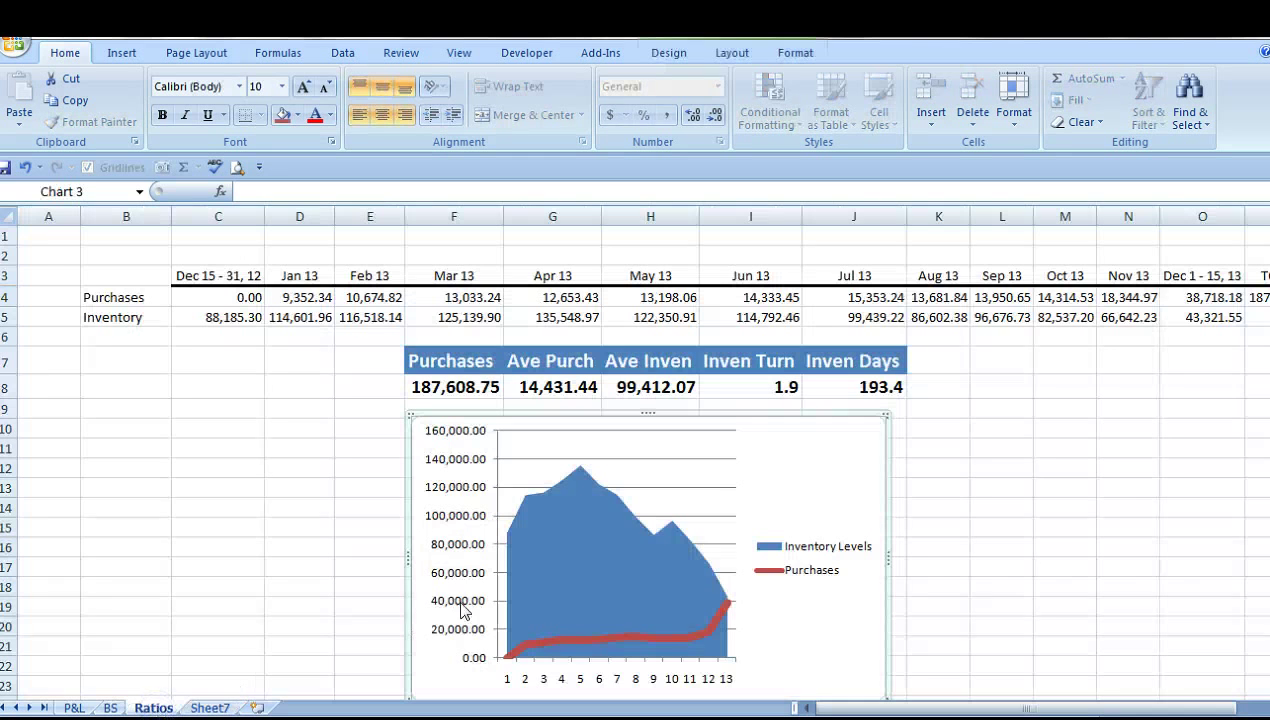
{"action": "right_click", "coordinate": [820, 455]}
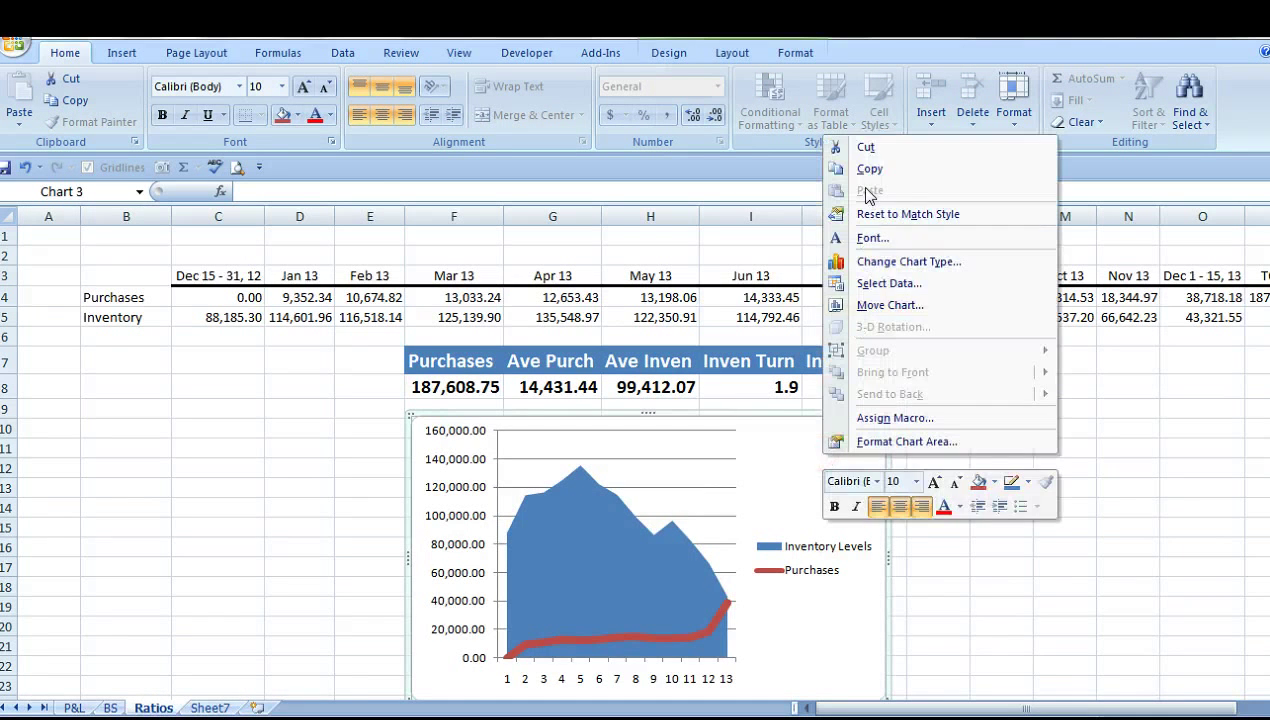
{"action": "left_click", "coordinate": [873, 144]}
{"action": "left_click", "coordinate": [215, 708]}
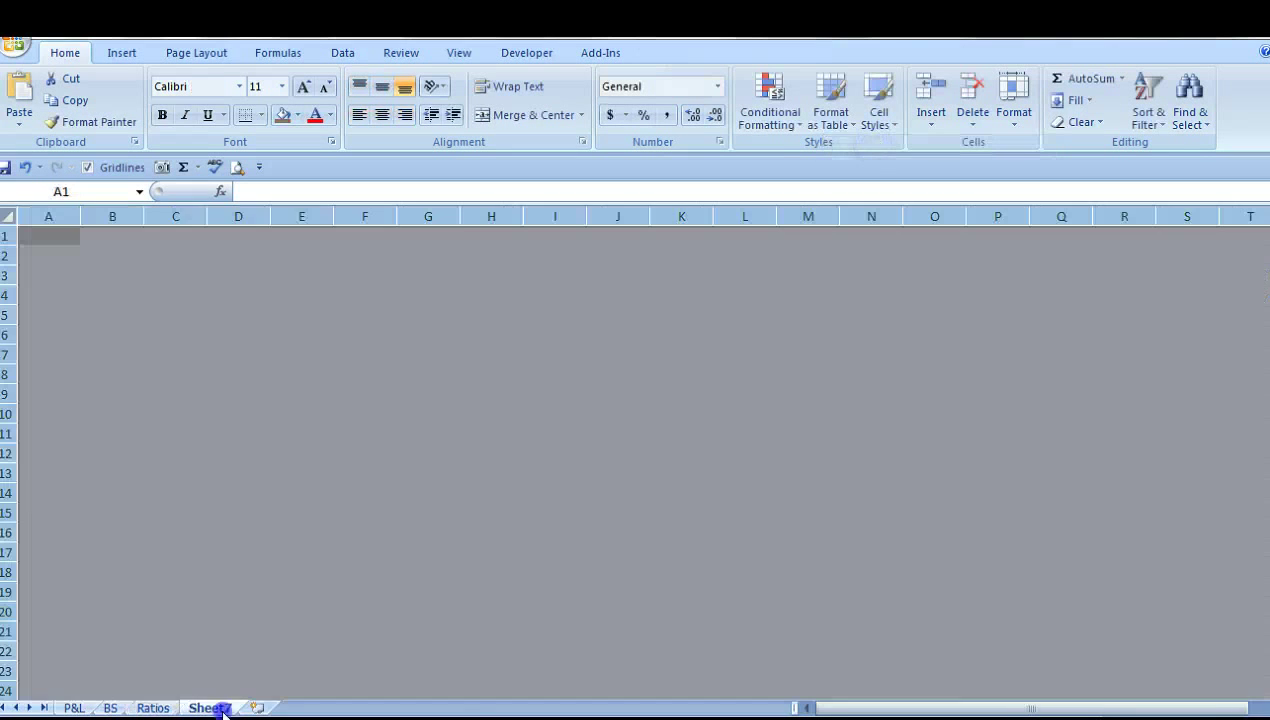
{"action": "right_click", "coordinate": [908, 312]}
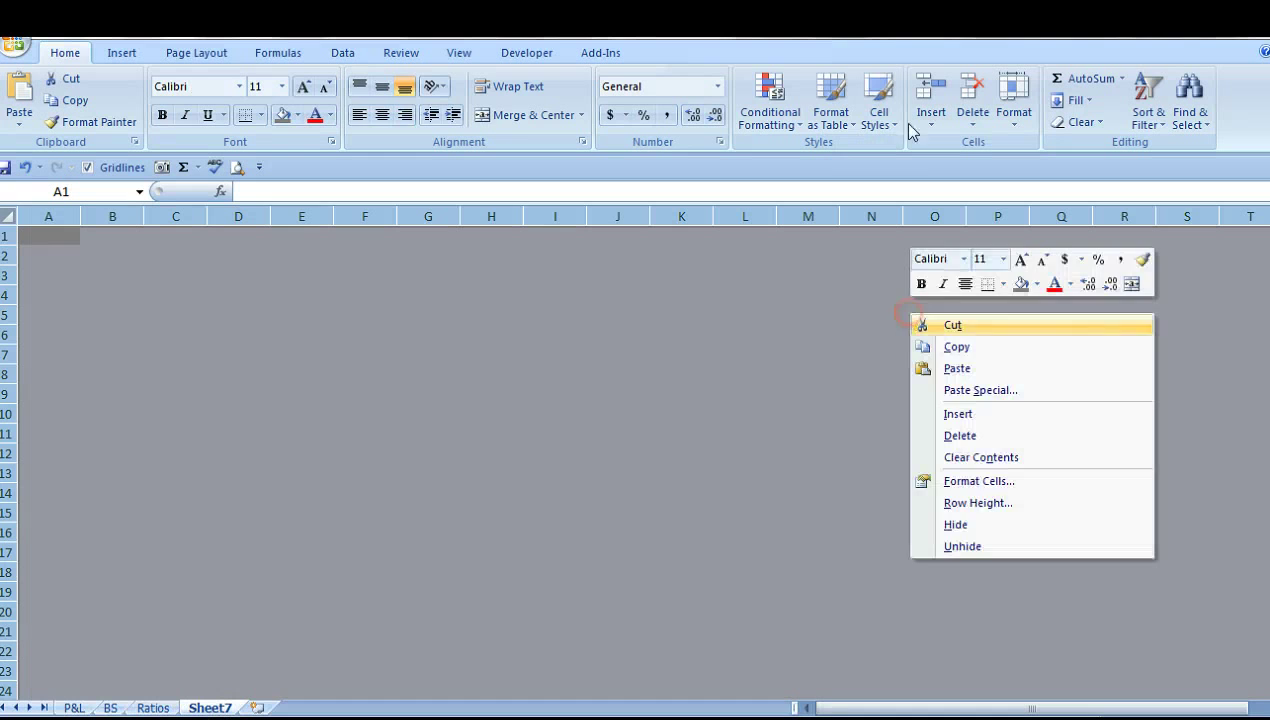
{"action": "left_click", "coordinate": [950, 366]}
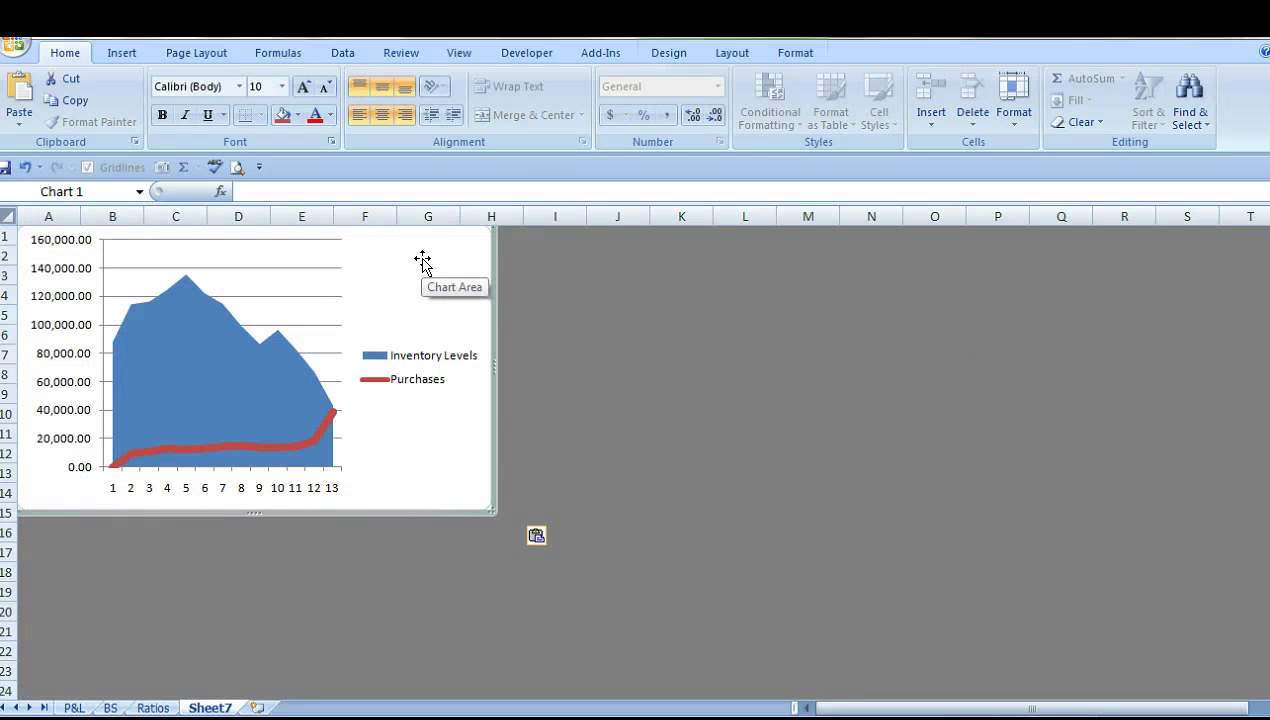
{"action": "left_click_drag", "start_coordinate": [422, 261], "coordinate": [909, 271]}
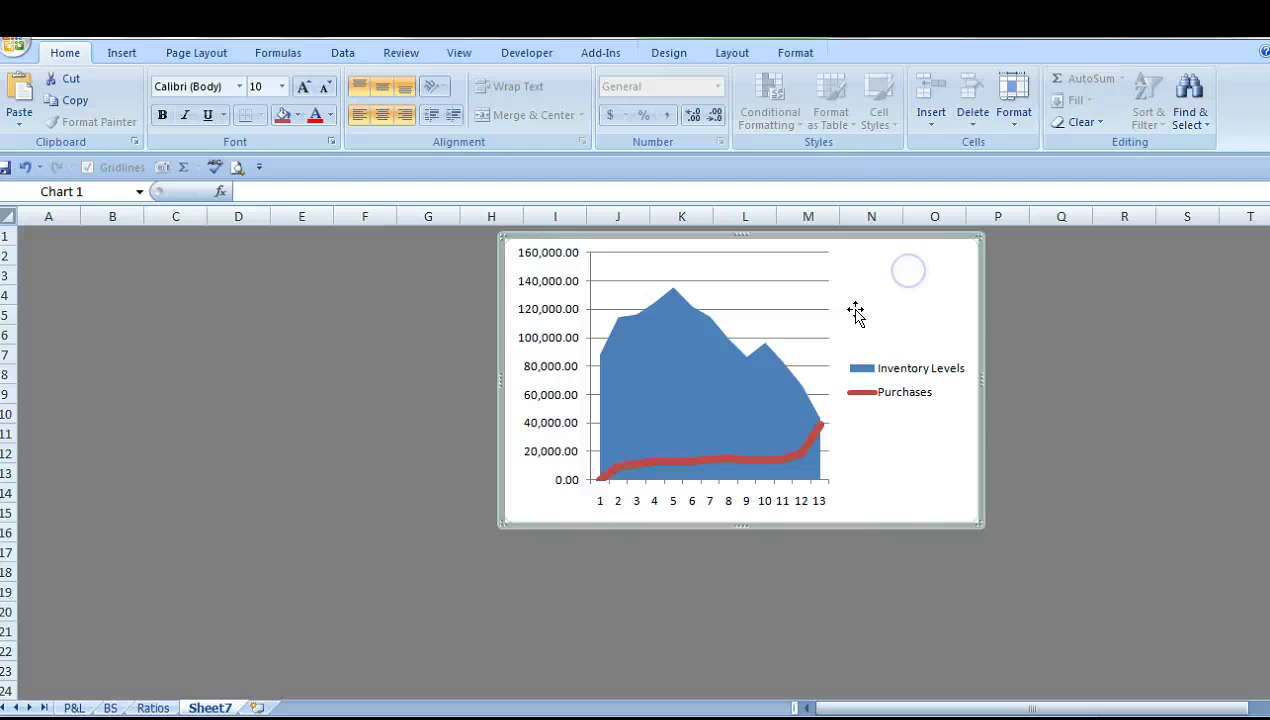
- Capture Ratios F7:J8 with the Camera tool and place the picture on Sheet7
{"action": "left_click", "coordinate": [165, 708]}
{"action": "left_click_drag", "start_coordinate": [407, 360], "coordinate": [850, 385]}
{"action": "left_click", "coordinate": [162, 167]}
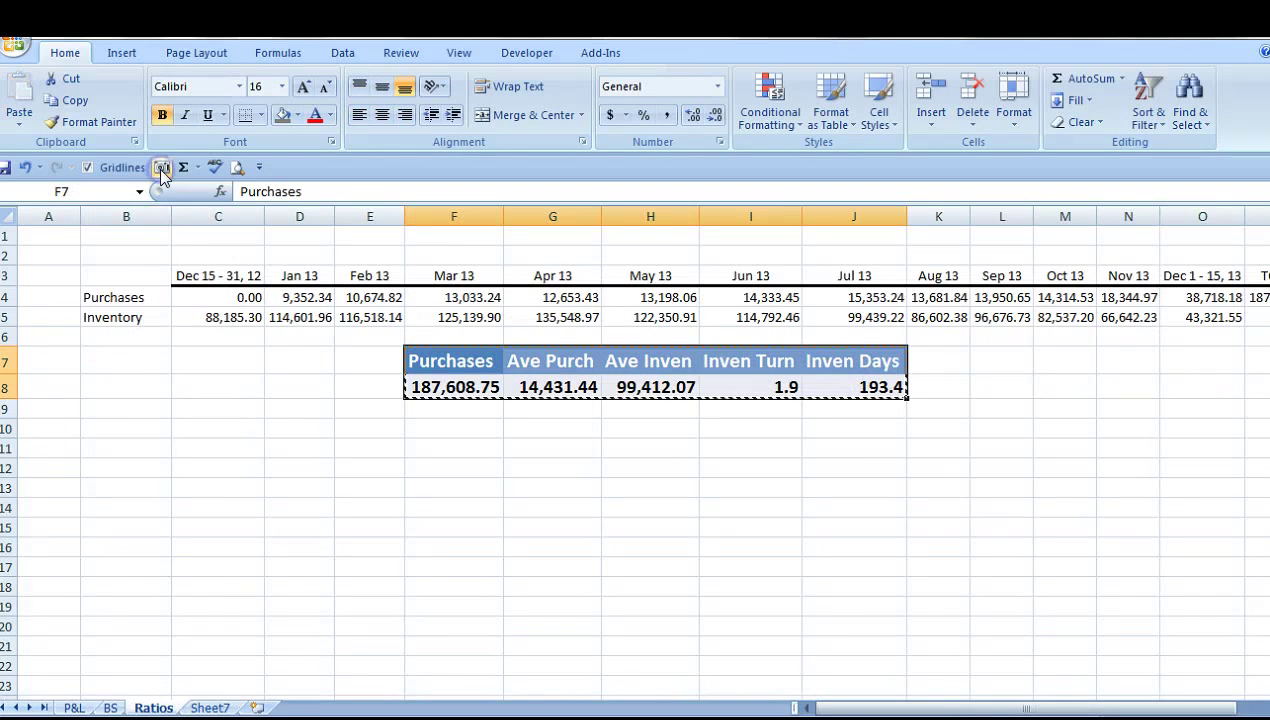
{"action": "left_click", "coordinate": [210, 708]}
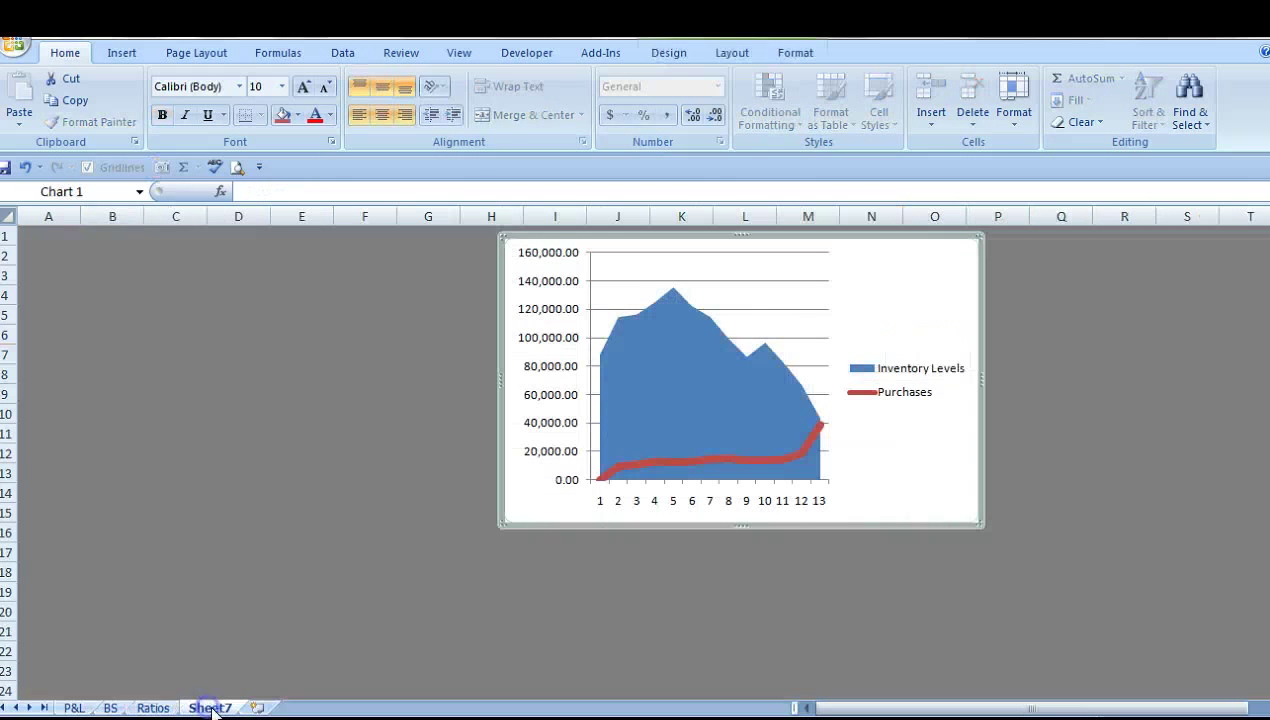
{"action": "left_click", "coordinate": [463, 568]}
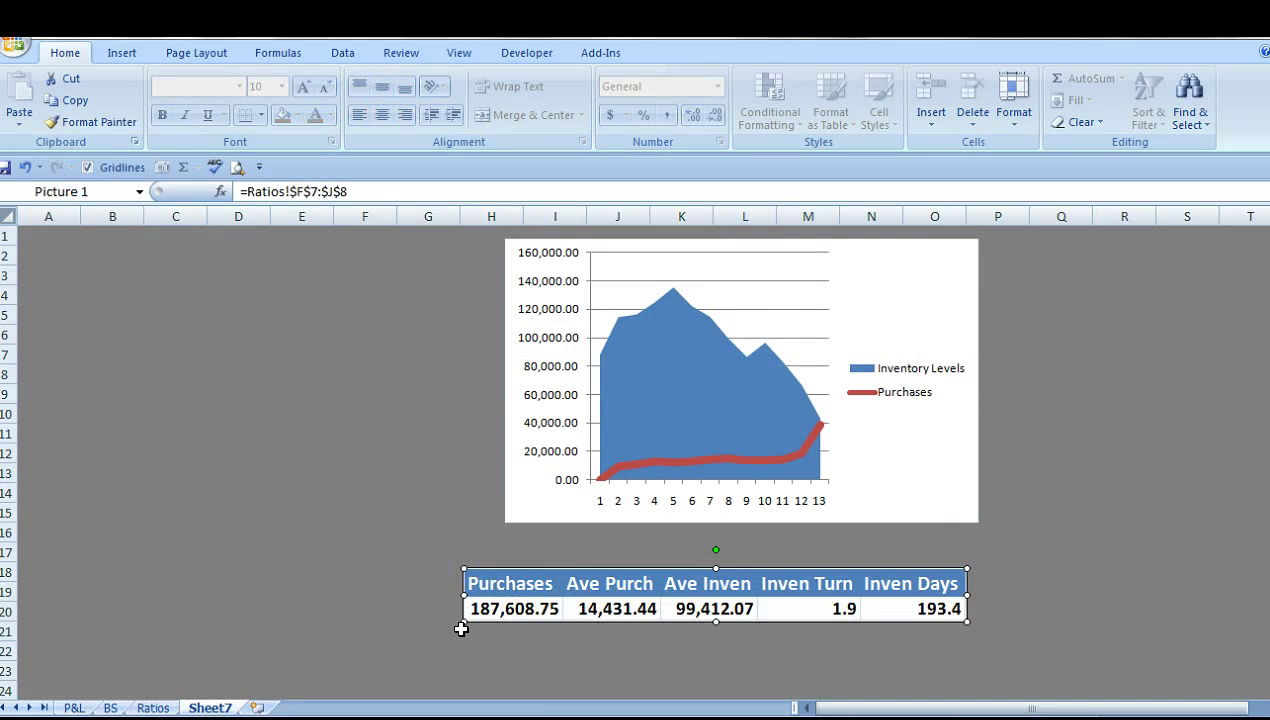
- Enlarge the table picture, widen the chart, and set the picture right beneath it
{"action": "left_click_drag", "start_coordinate": [463, 622], "coordinate": [296, 638]}
{"action": "left_click", "coordinate": [547, 505]}
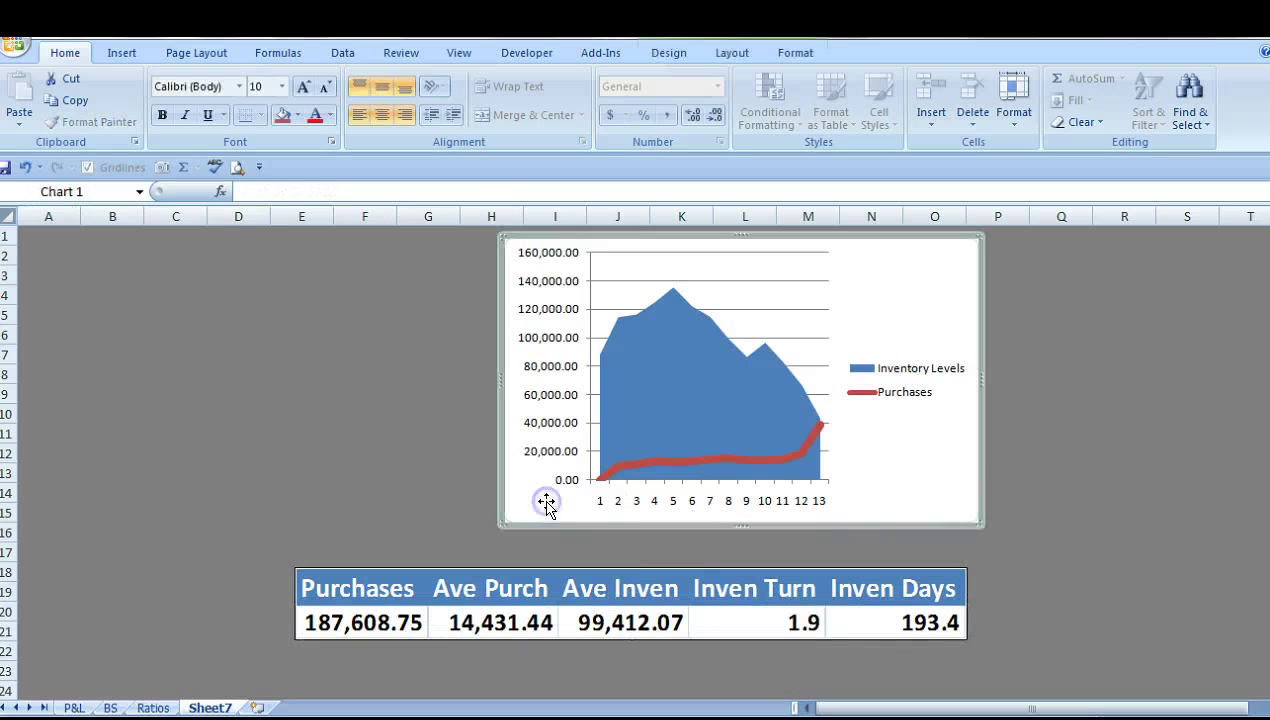
{"action": "left_click_drag", "start_coordinate": [503, 524], "coordinate": [296, 568]}
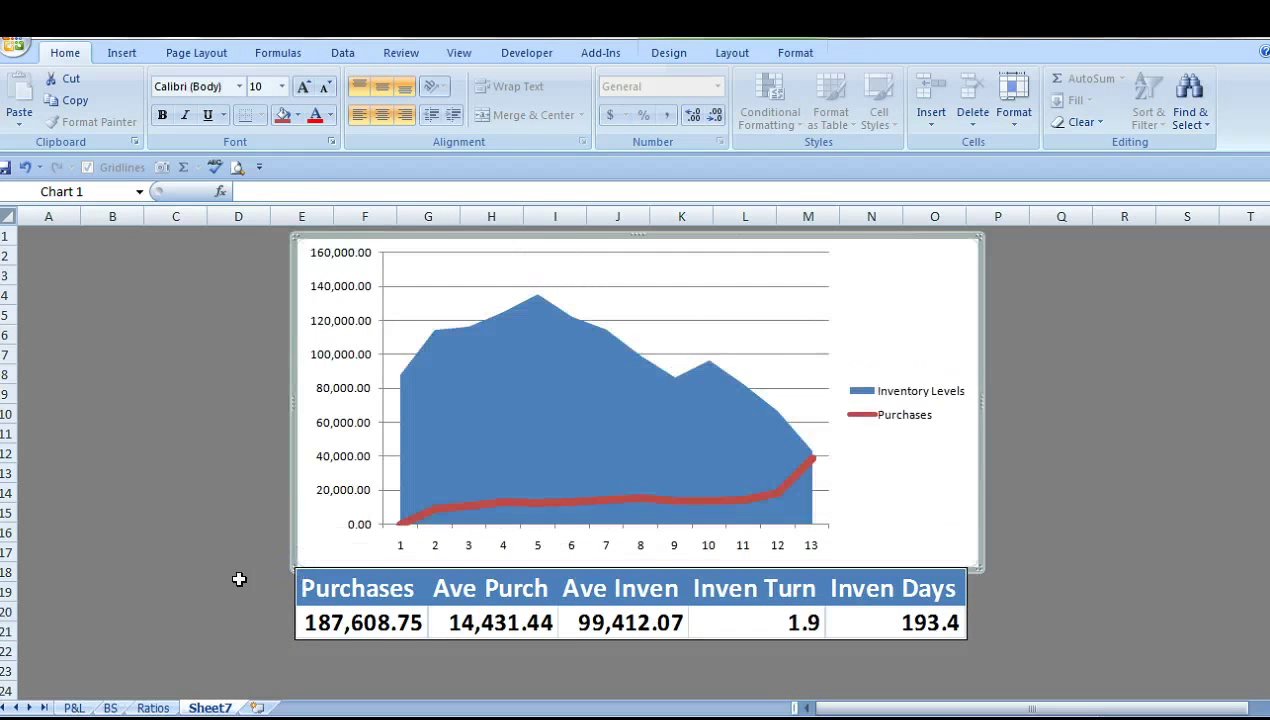
{"action": "mouse_move", "coordinate": [728, 620]}
{"action": "left_mouse_down"}
{"action": "mouse_move", "coordinate": [754, 627]}
{"action": "mouse_move", "coordinate": [728, 632]}
{"action": "left_mouse_up"}
{"action": "left_click", "coordinate": [99, 507]}
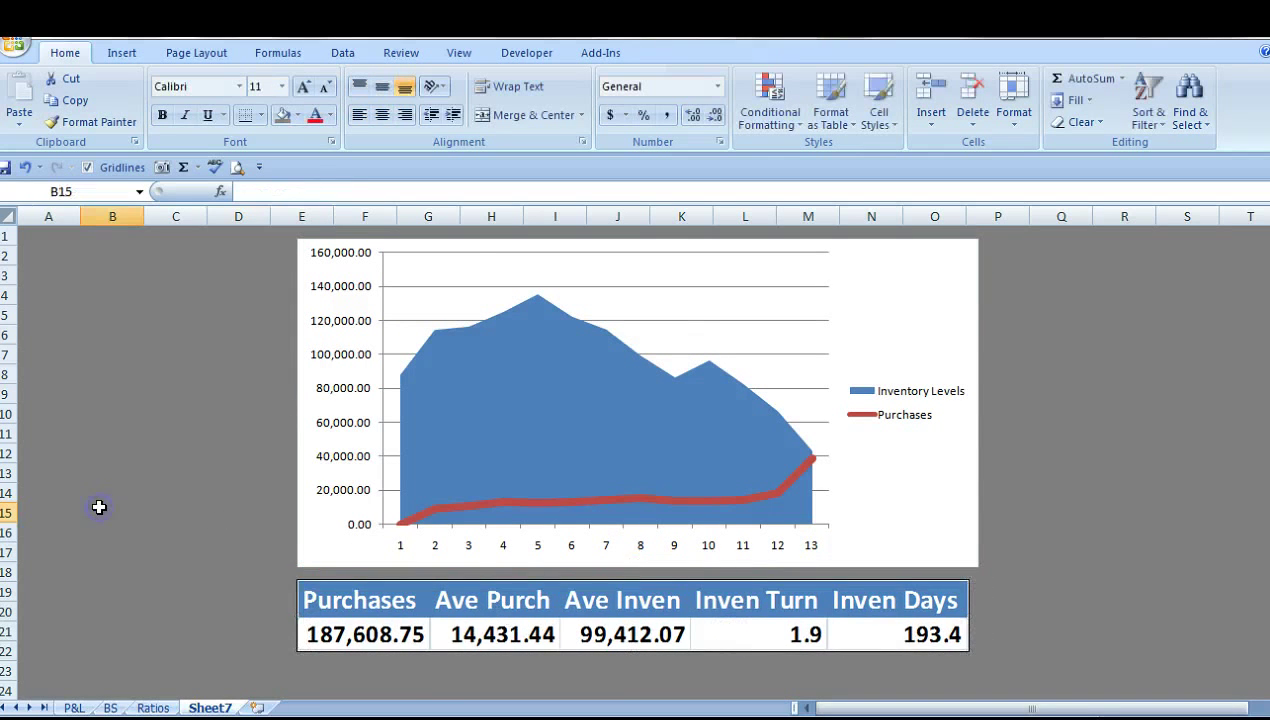